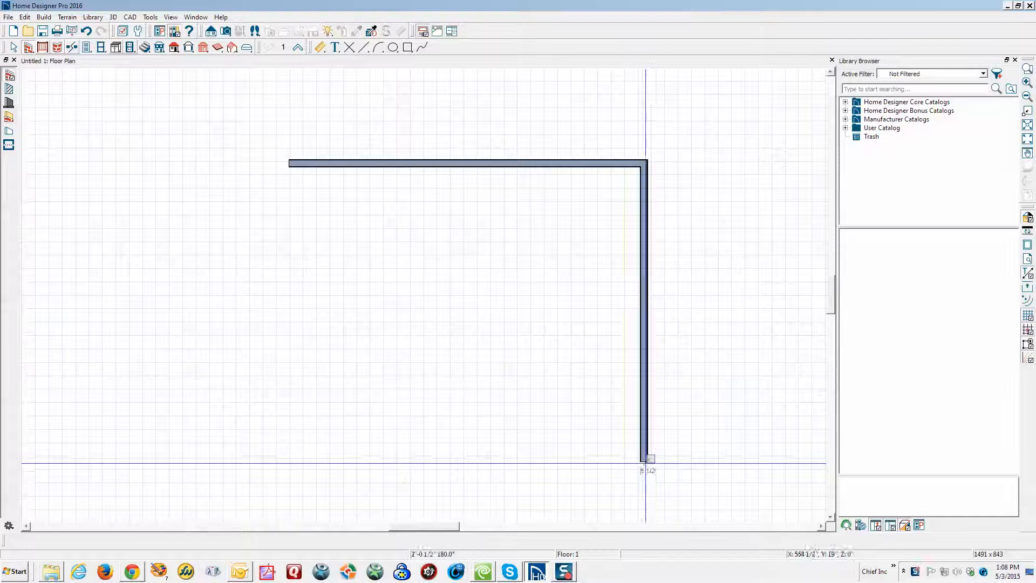
Step: Draw the lower and left exterior walls to close a rectangular room about 26'-3" by 22'-6"
{"action": "left_click", "coordinate": [296, 474]}
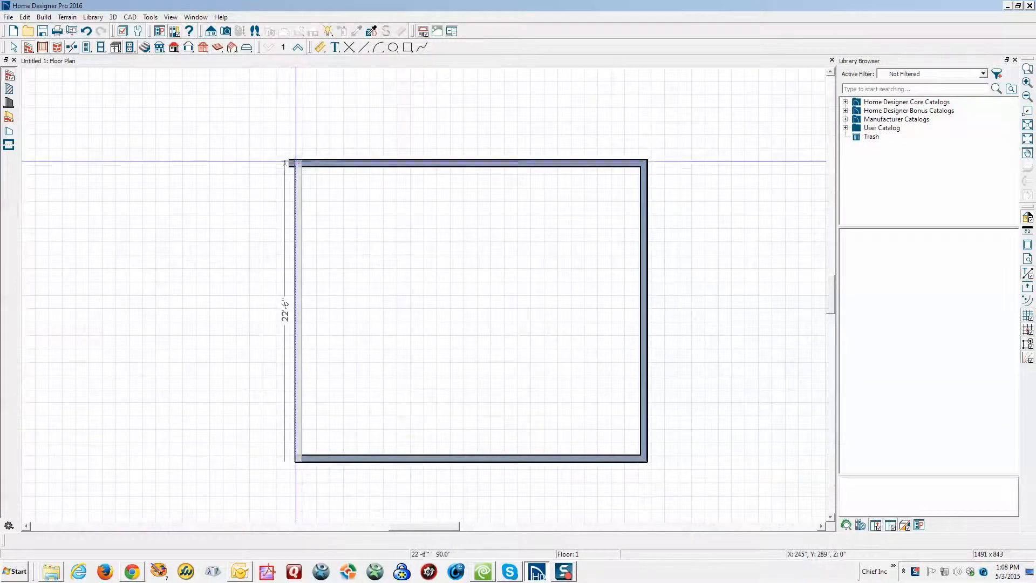
{"action": "left_click", "coordinate": [295, 162]}
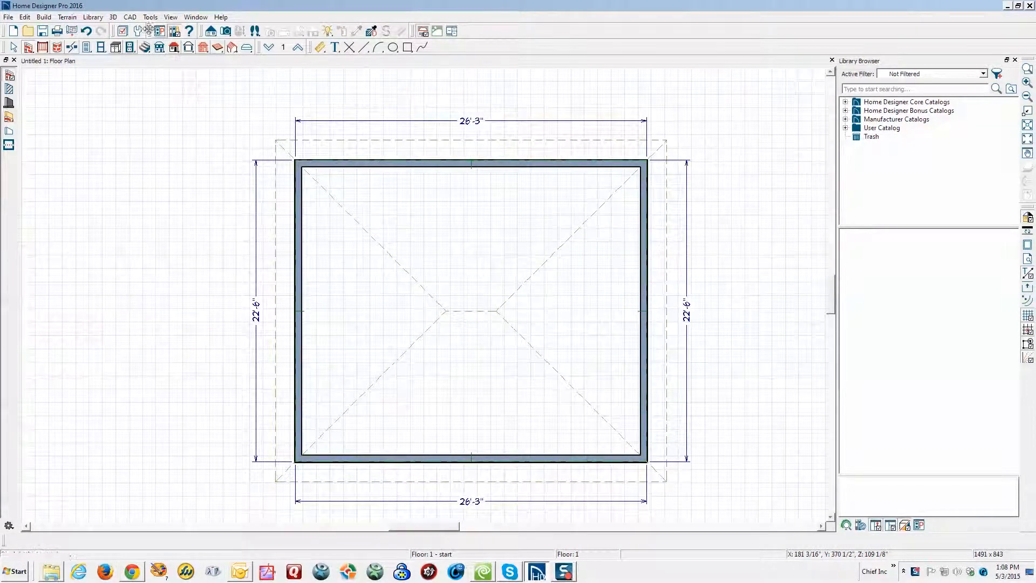
Step: Turn off the display of the Roof Planes and Roofs, Baselines layers in the floor plan
{"action": "left_click", "coordinate": [123, 30]}
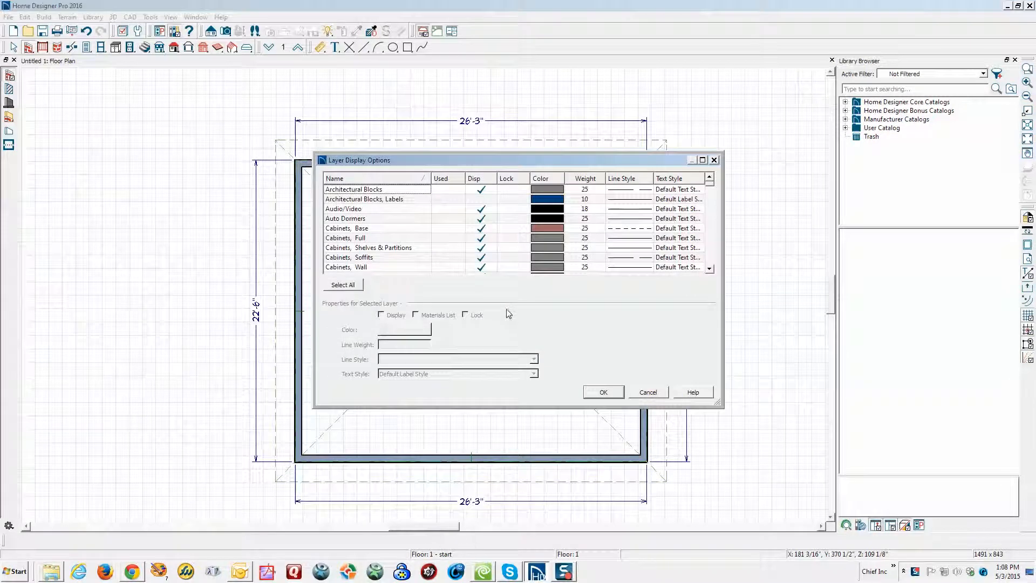
{"action": "key", "text": "r"}
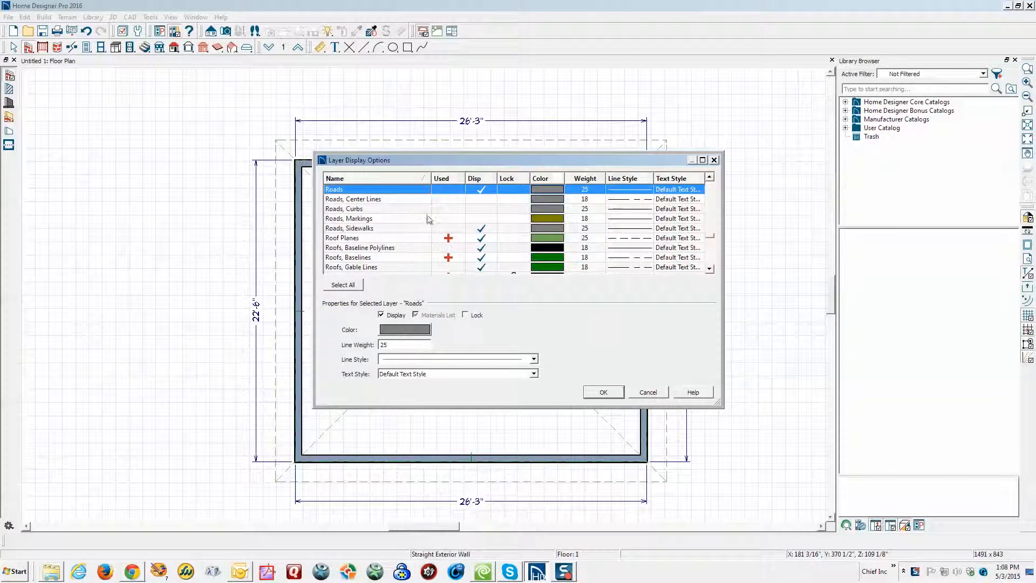
{"action": "scroll", "coordinate": [428, 219], "scroll_direction": "down", "scroll_amount": 3}
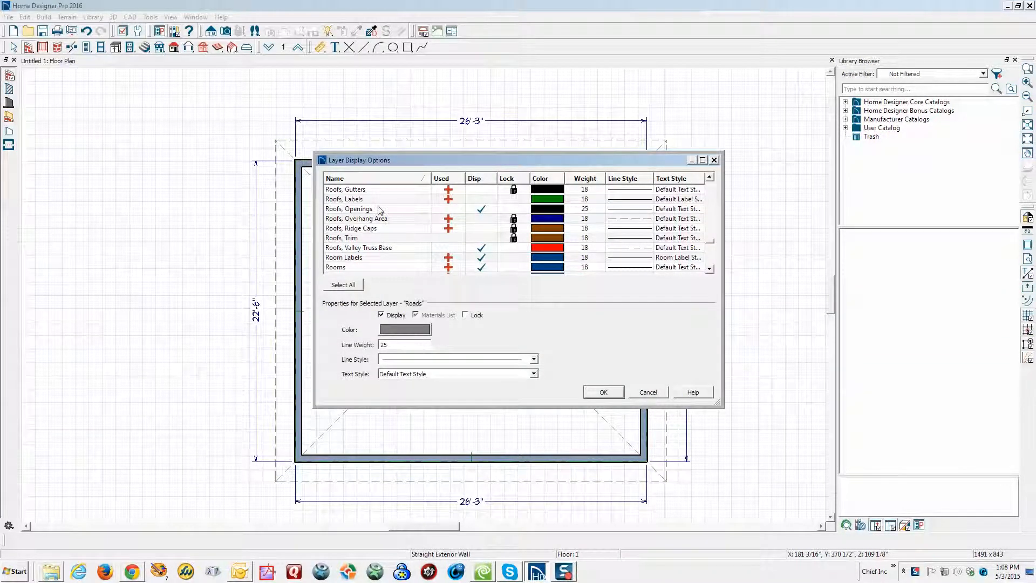
{"action": "scroll", "coordinate": [385, 209], "scroll_direction": "up", "scroll_amount": 2}
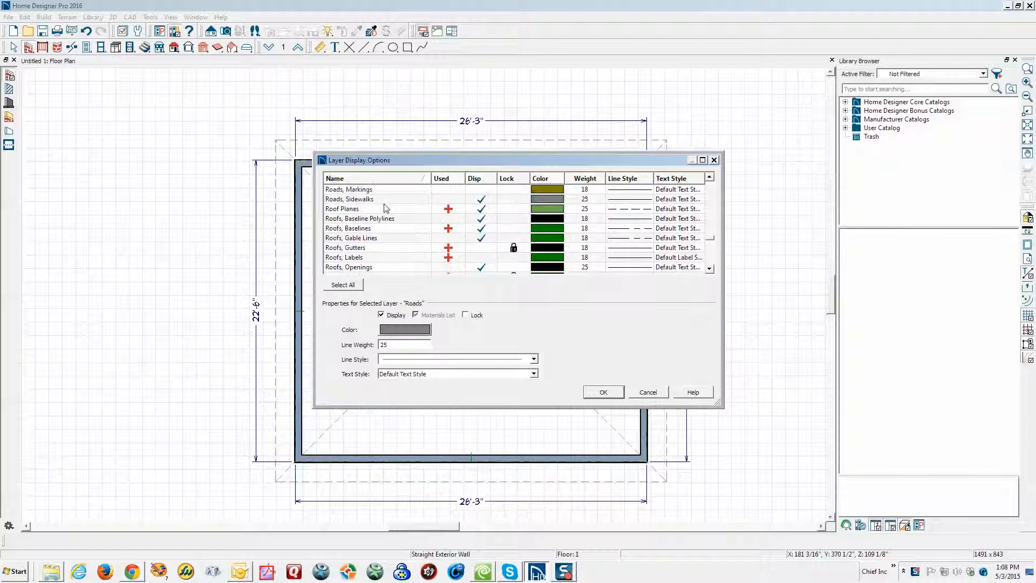
{"action": "scroll", "coordinate": [387, 209], "scroll_direction": "up", "scroll_amount": 1}
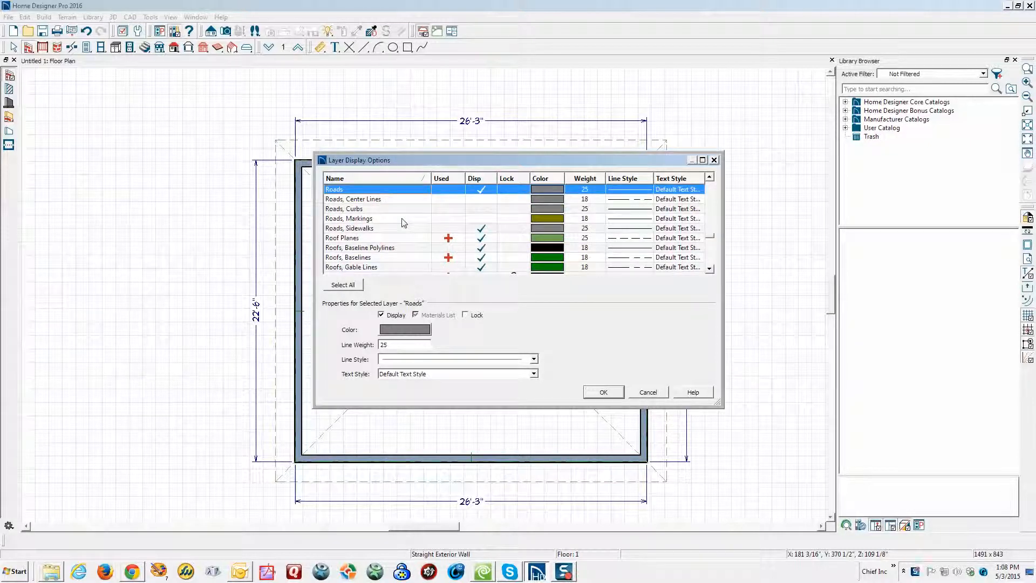
{"action": "left_click", "coordinate": [482, 238]}
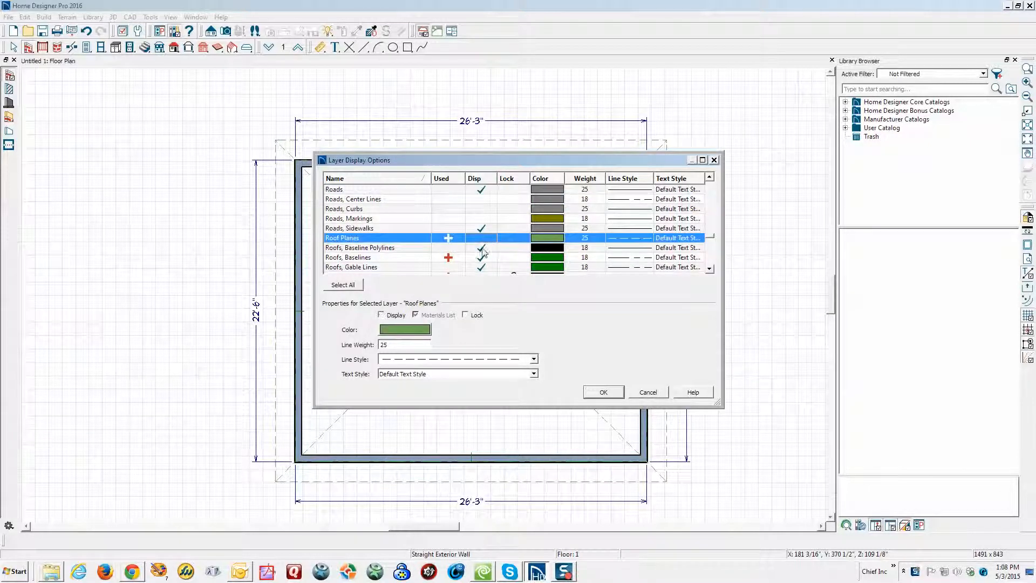
{"action": "left_click", "coordinate": [484, 258]}
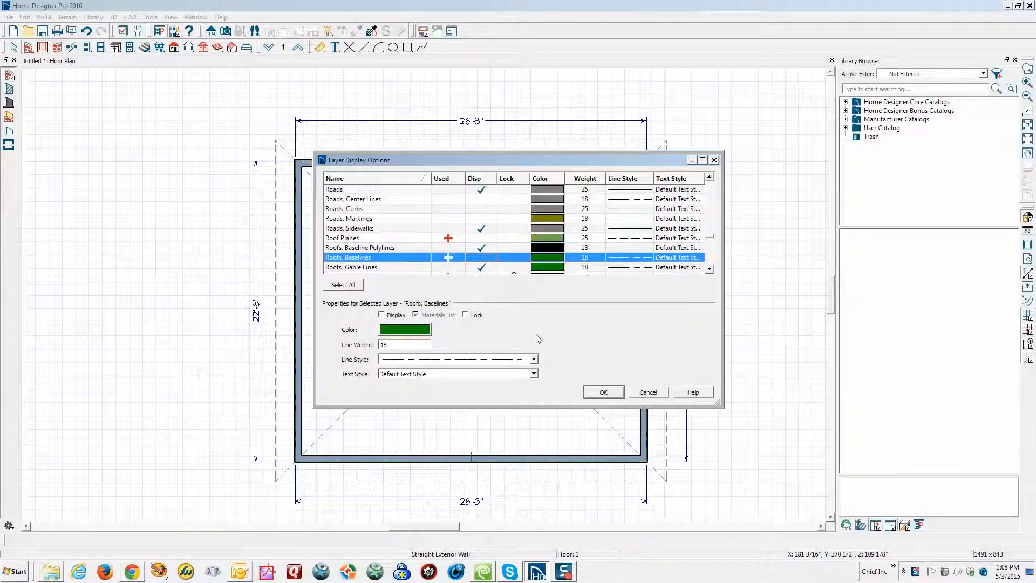
{"action": "left_click", "coordinate": [603, 392]}
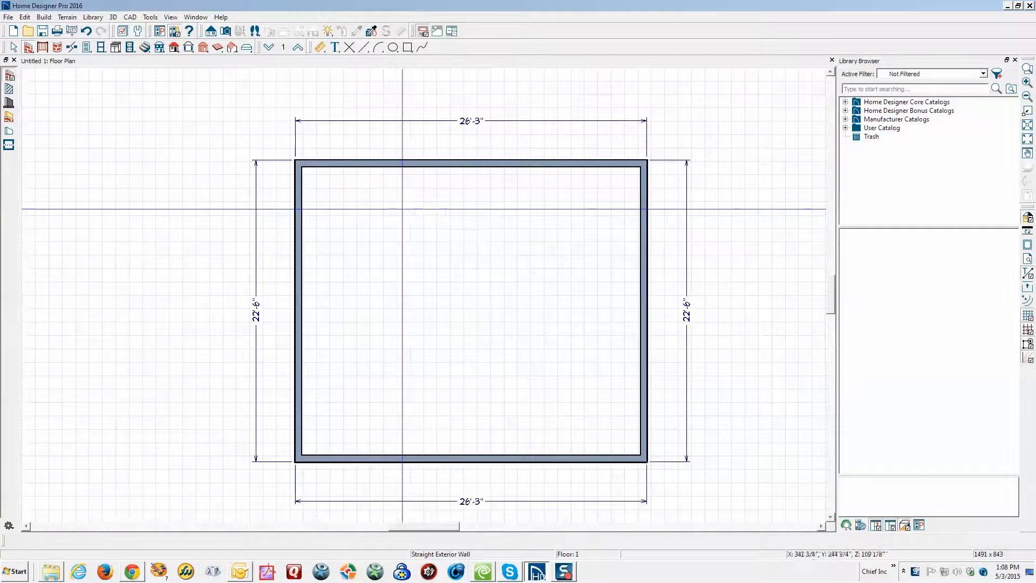
Step: Place four base cabinets side by side against the inside of the room's upper wall
{"action": "left_click", "coordinate": [116, 47]}
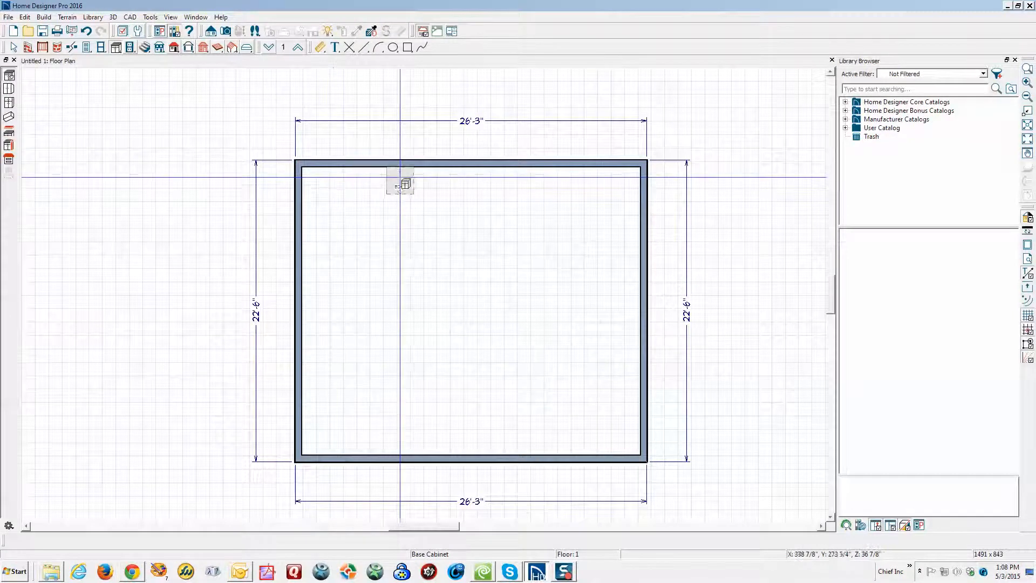
{"action": "left_click", "coordinate": [402, 183]}
{"action": "left_click", "coordinate": [429, 184]}
{"action": "left_click", "coordinate": [454, 184]}
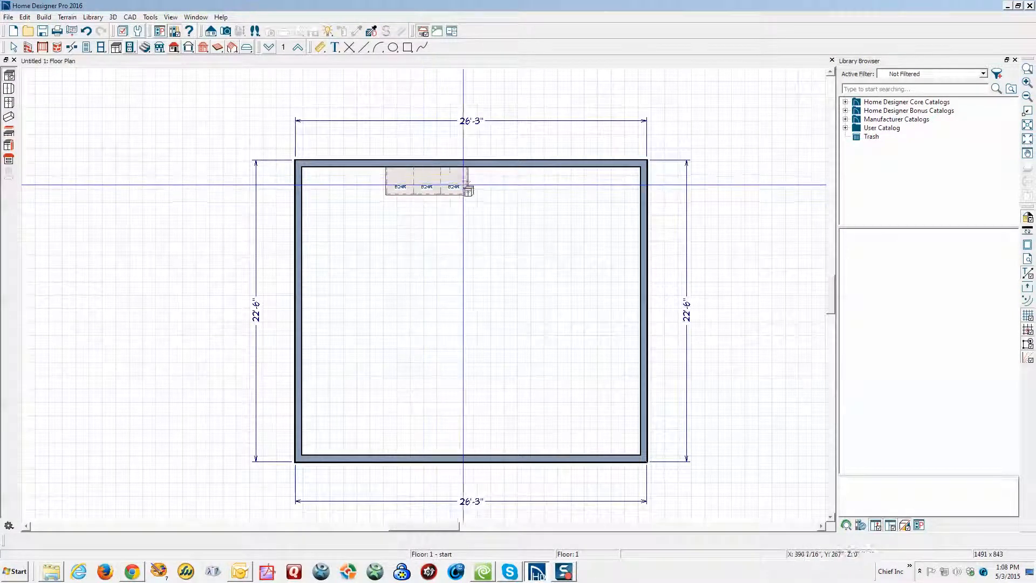
{"action": "left_click", "coordinate": [481, 185]}
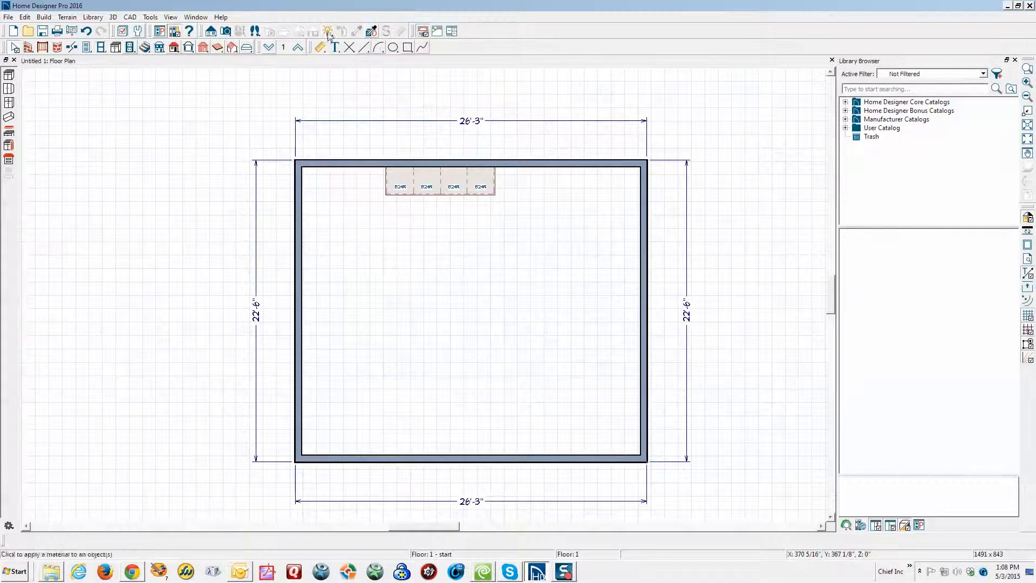
Step: Create a full camera view looking from the lower part of the room toward the base cabinets on the upper wall
{"action": "left_click", "coordinate": [226, 30]}
{"action": "left_click_drag", "start_coordinate": [497, 373], "coordinate": [479, 164]}
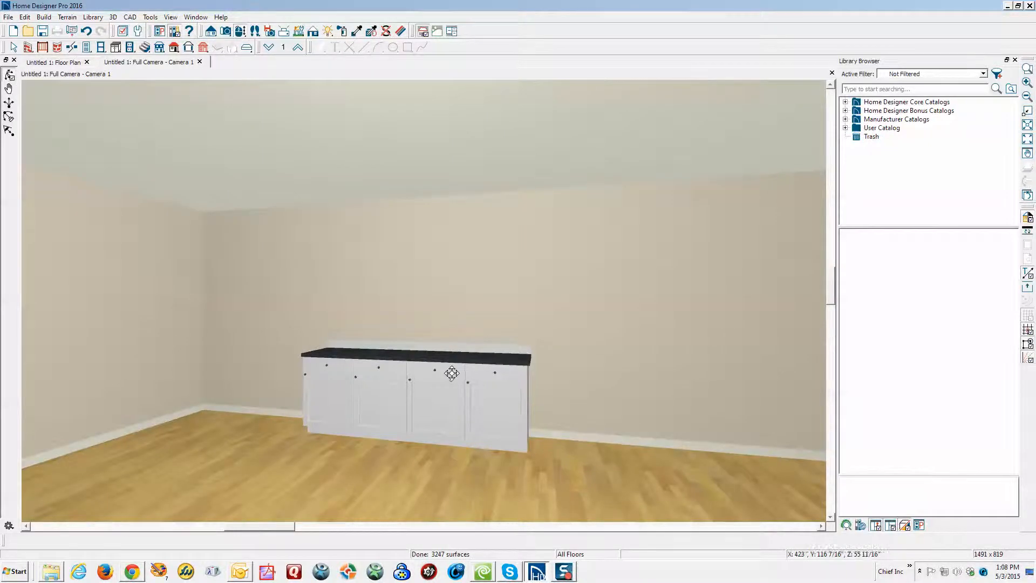
{"action": "scroll", "coordinate": [422, 411], "scroll_direction": "up", "scroll_amount": 4}
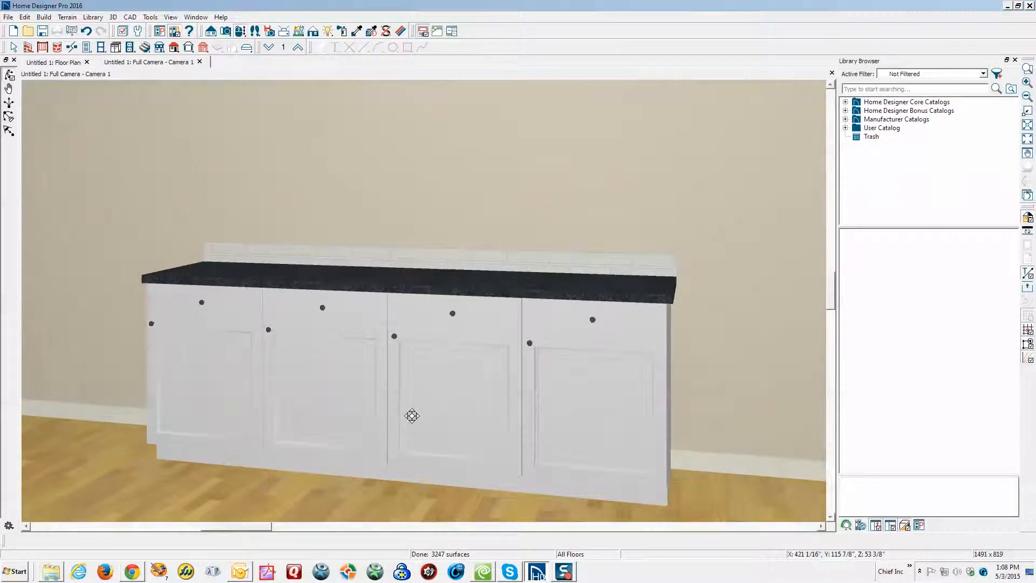
{"action": "scroll", "coordinate": [431, 389], "scroll_direction": "down", "scroll_amount": 3}
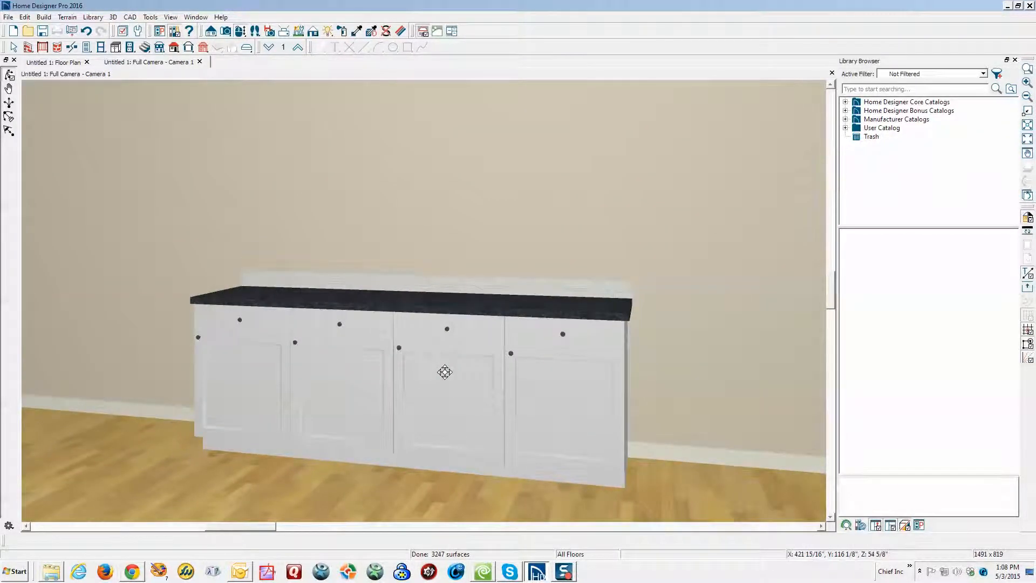
Step: Return to the floor plan and open the Base Cabinet defaults at their material assignments
{"action": "key", "text": "ctrl+Tab"}
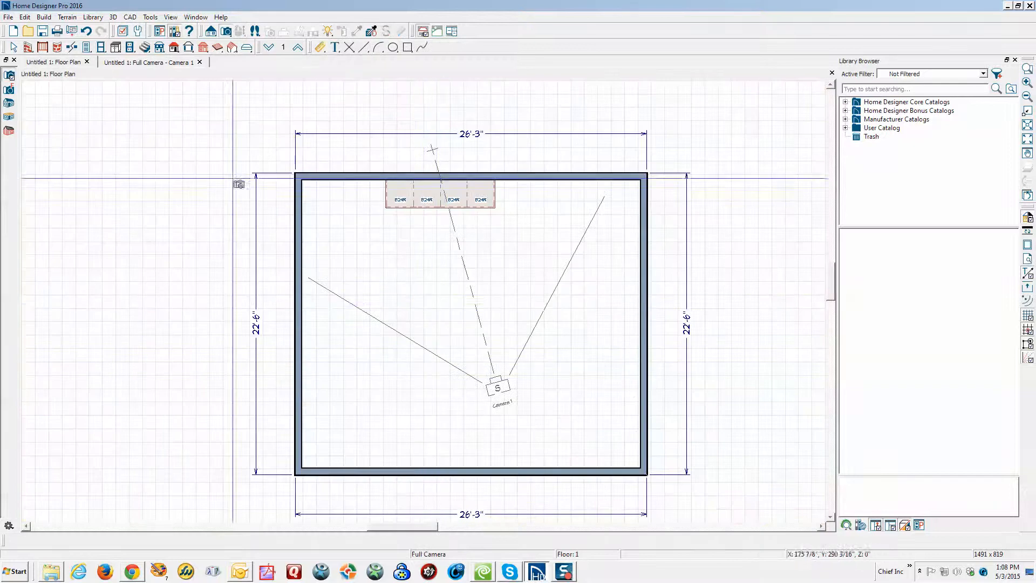
{"action": "left_click", "coordinate": [25, 17]}
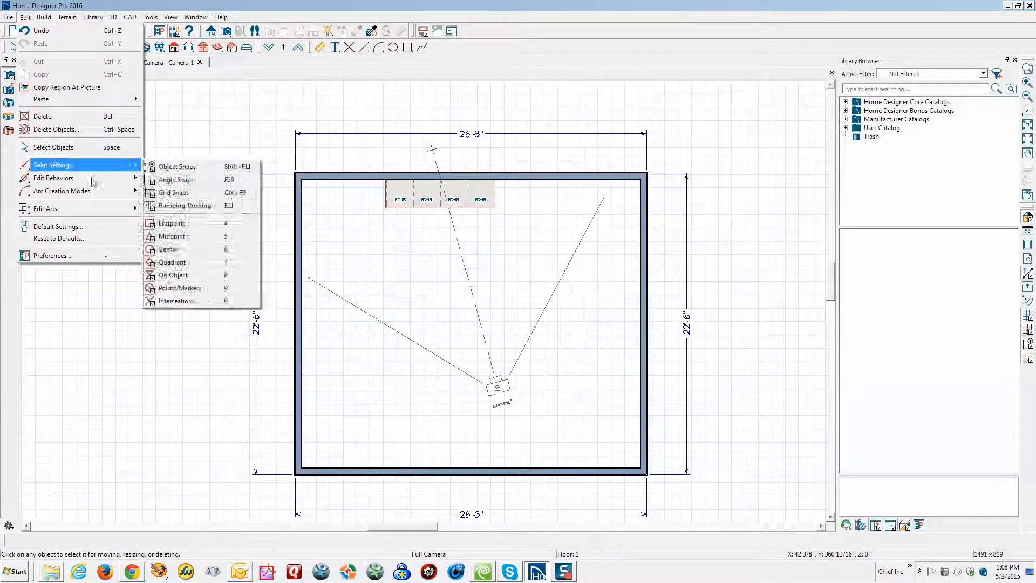
{"action": "left_click", "coordinate": [81, 224]}
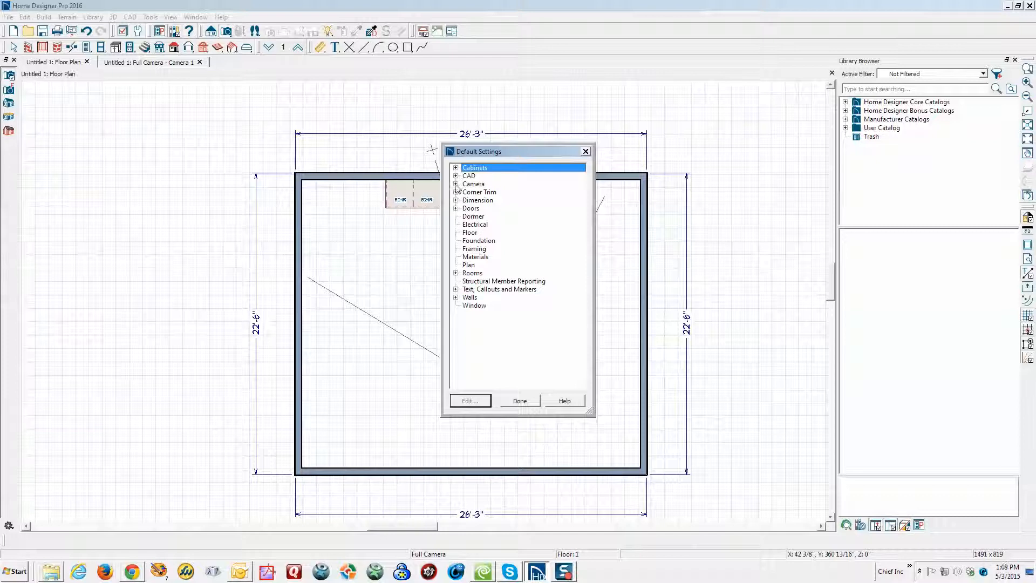
{"action": "left_click", "coordinate": [456, 168]}
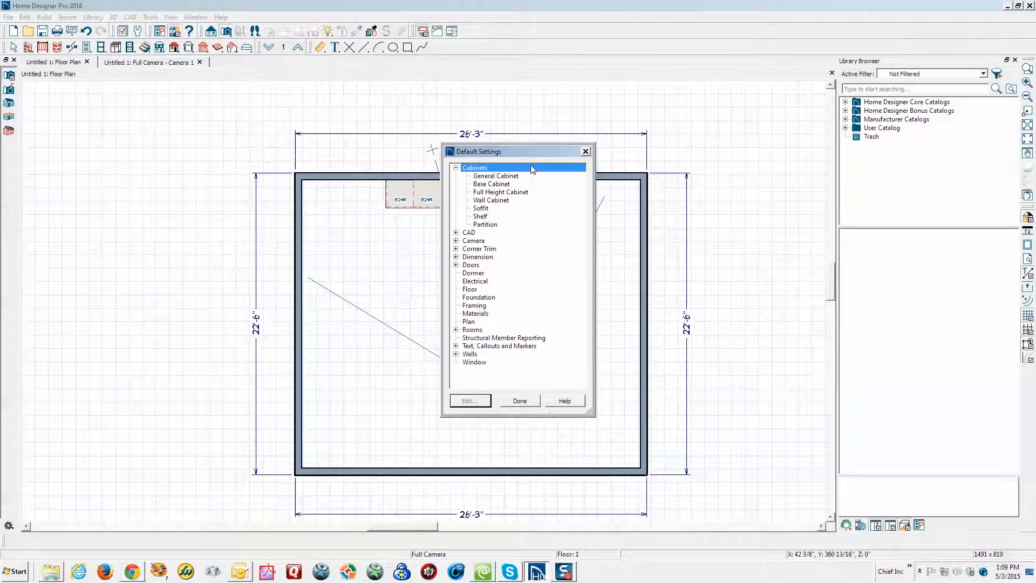
{"action": "left_click_drag", "start_coordinate": [505, 158], "coordinate": [185, 171]}
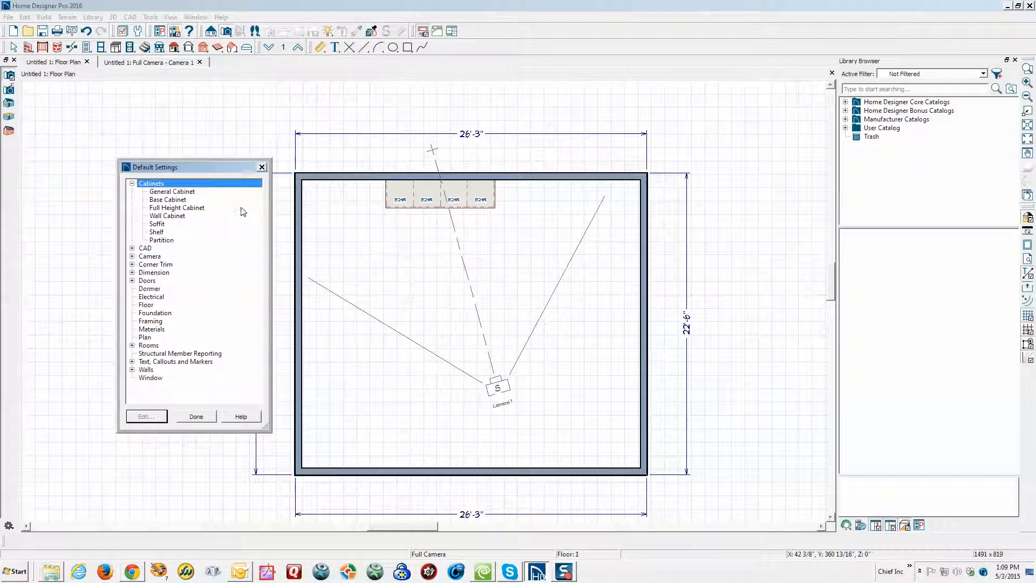
{"action": "left_click", "coordinate": [177, 201]}
{"action": "left_click", "coordinate": [156, 416]}
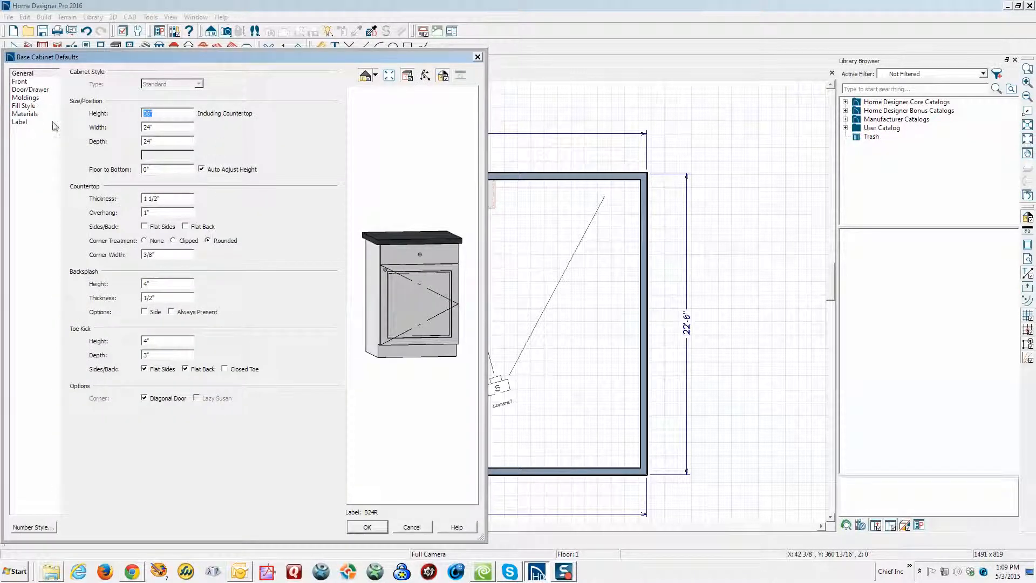
{"action": "left_click", "coordinate": [26, 114]}
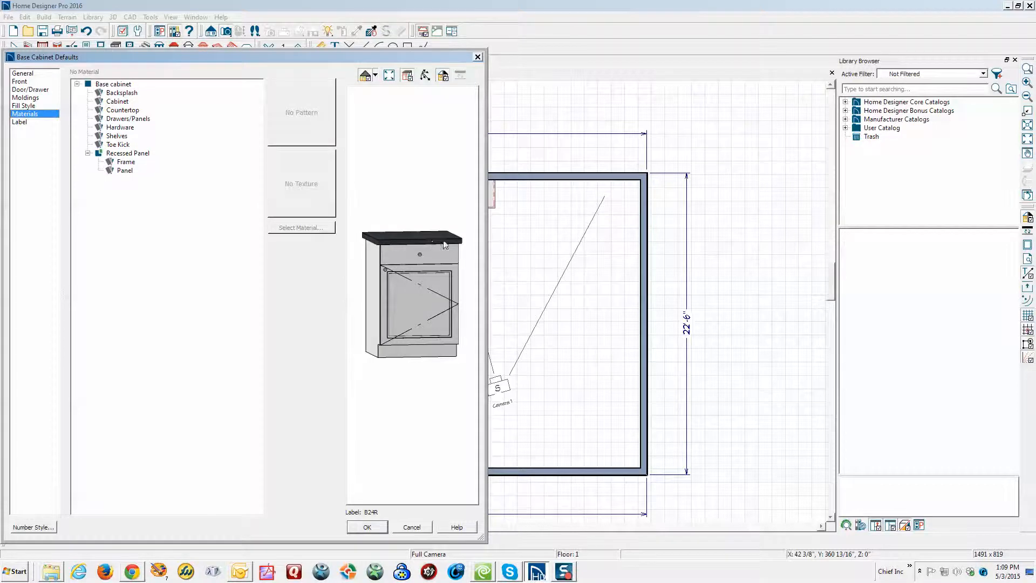
{"action": "left_click", "coordinate": [390, 245]}
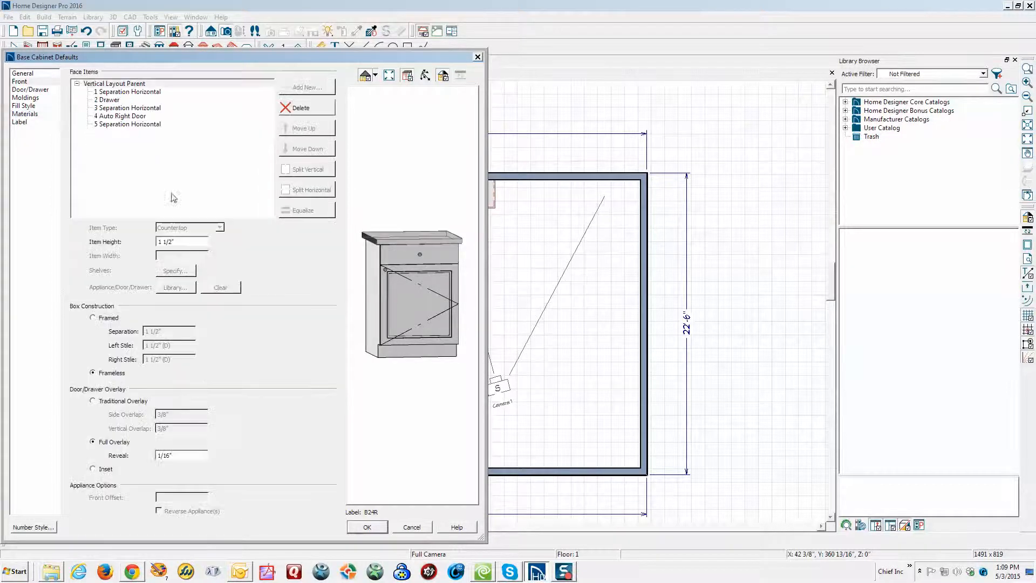
{"action": "left_click", "coordinate": [48, 114]}
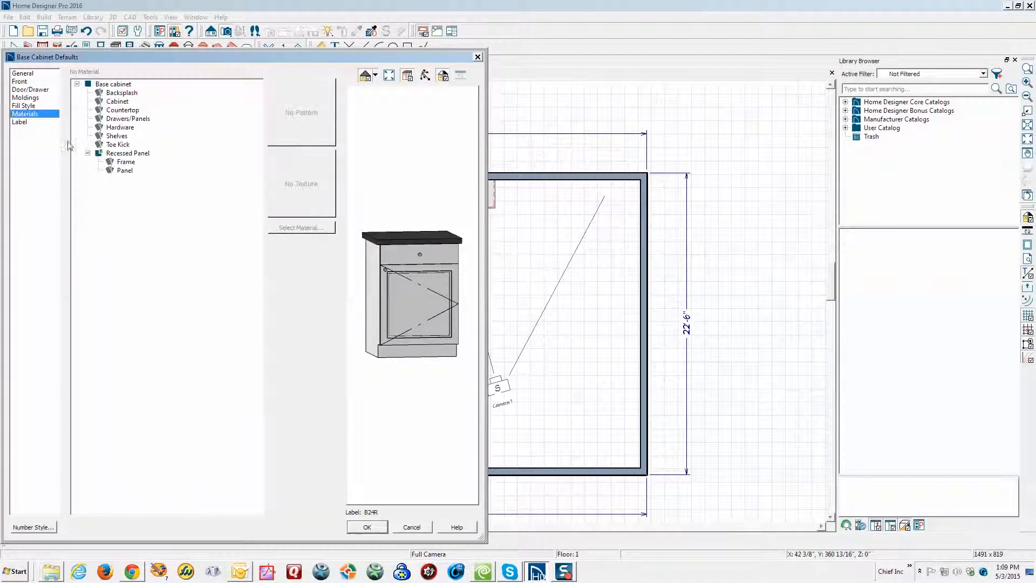
Step: Set the default base cabinet countertop material to Granite(azul) from the library's blue granites and finish the default settings
{"action": "left_click", "coordinate": [123, 110]}
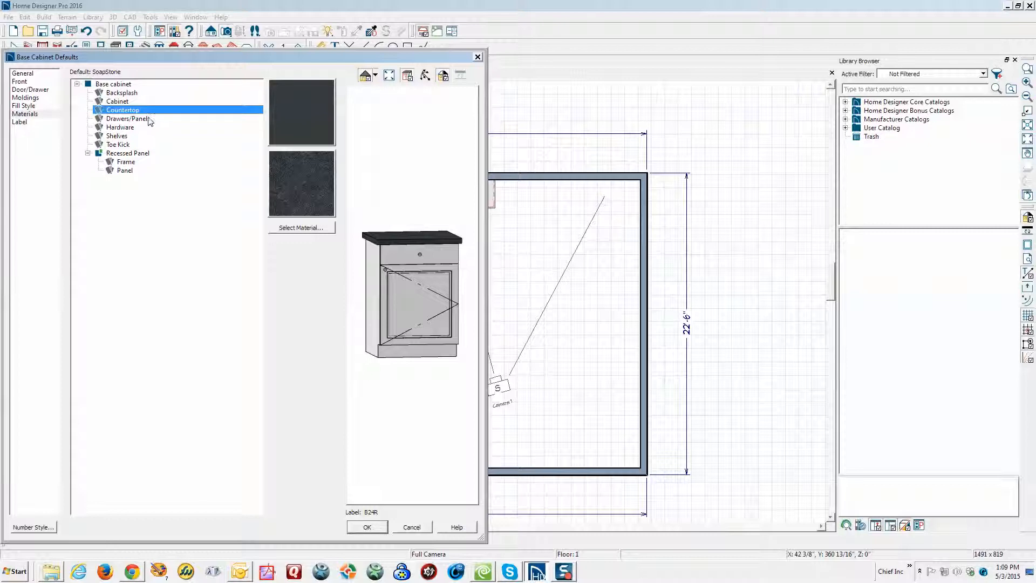
{"action": "left_click", "coordinate": [285, 228]}
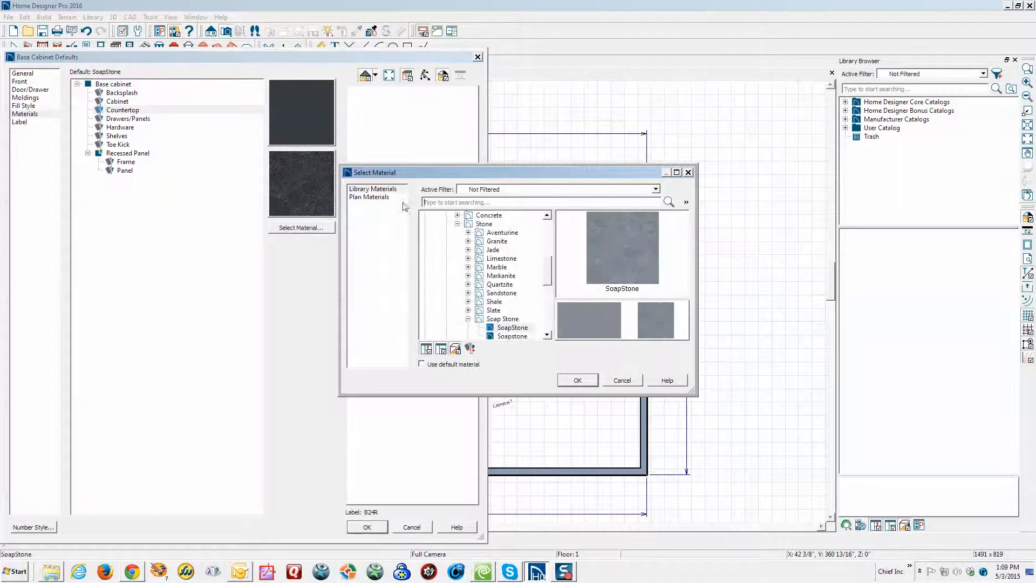
{"action": "left_click", "coordinate": [368, 190]}
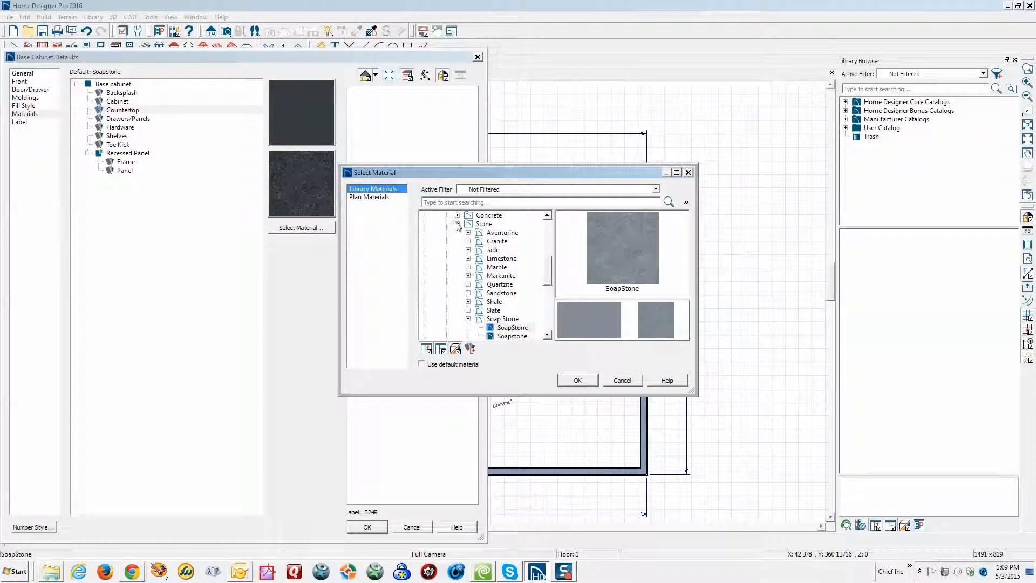
{"action": "left_click", "coordinate": [468, 319]}
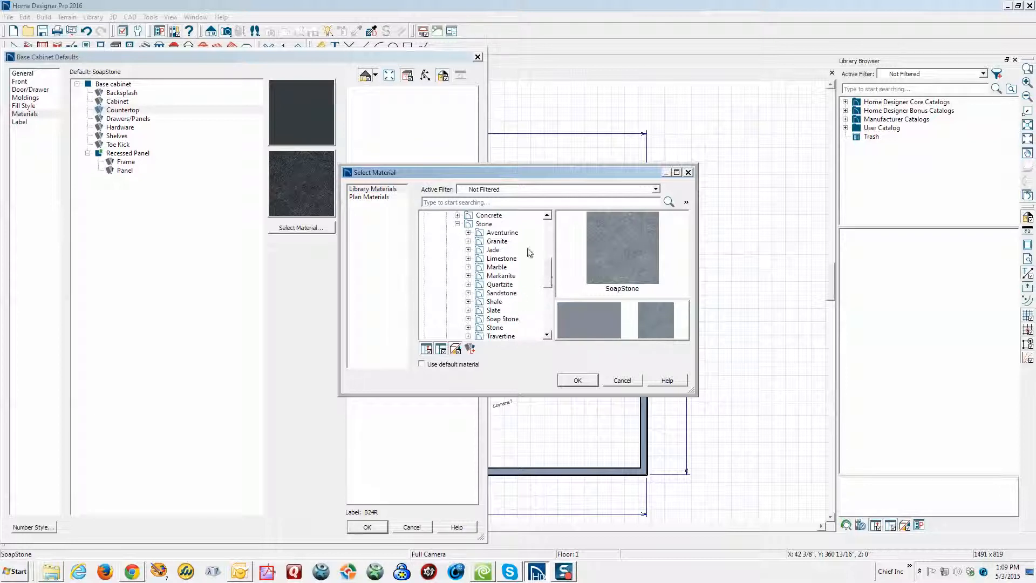
{"action": "left_click", "coordinate": [468, 241]}
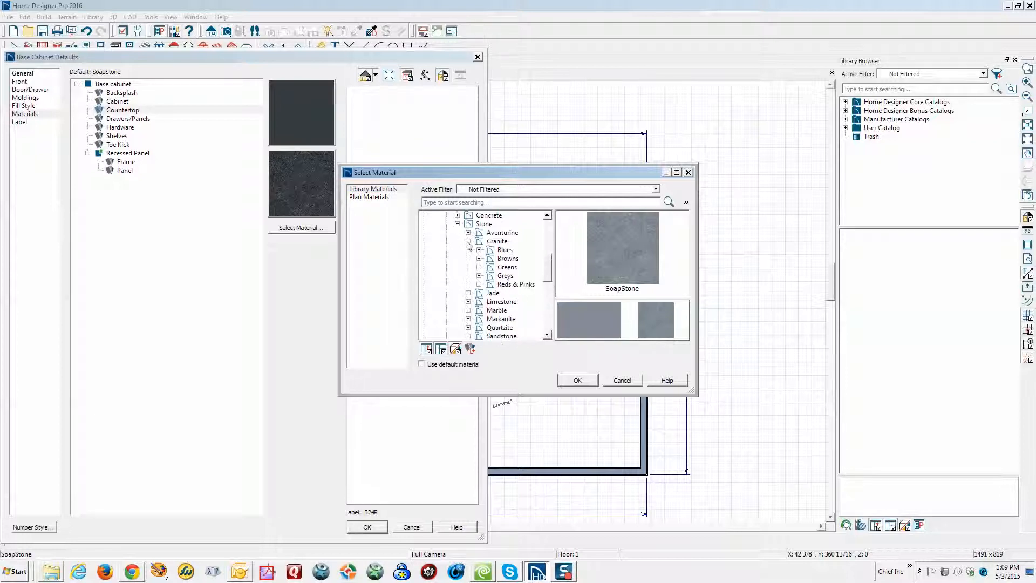
{"action": "left_click", "coordinate": [502, 251]}
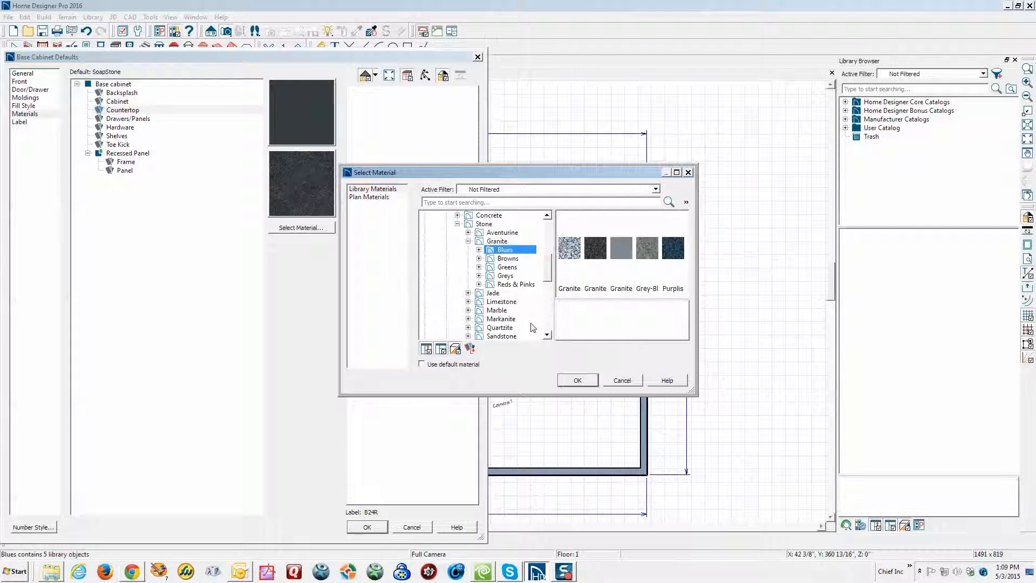
{"action": "left_click", "coordinate": [569, 254]}
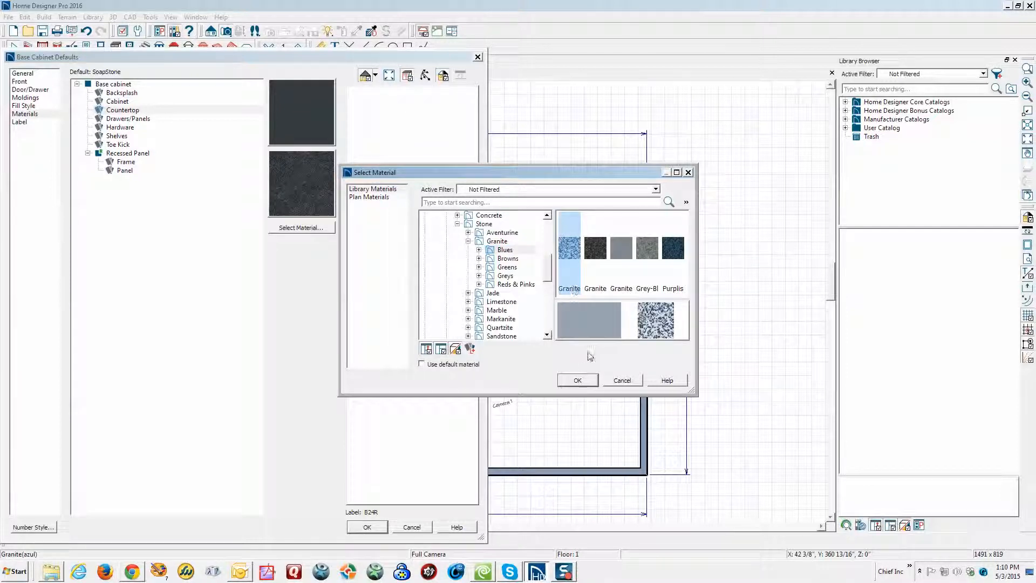
{"action": "left_click", "coordinate": [577, 380]}
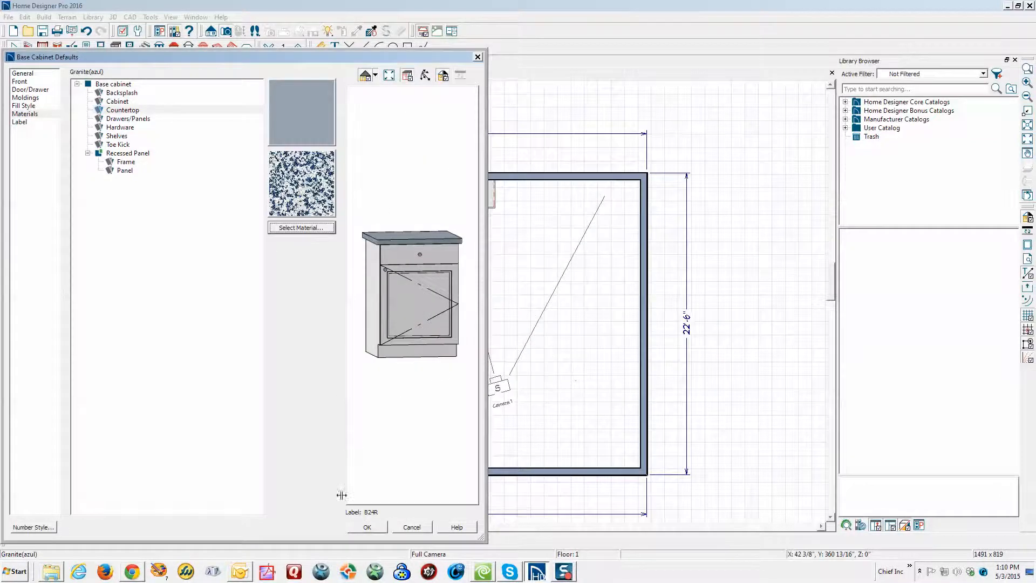
{"action": "left_click", "coordinate": [379, 523]}
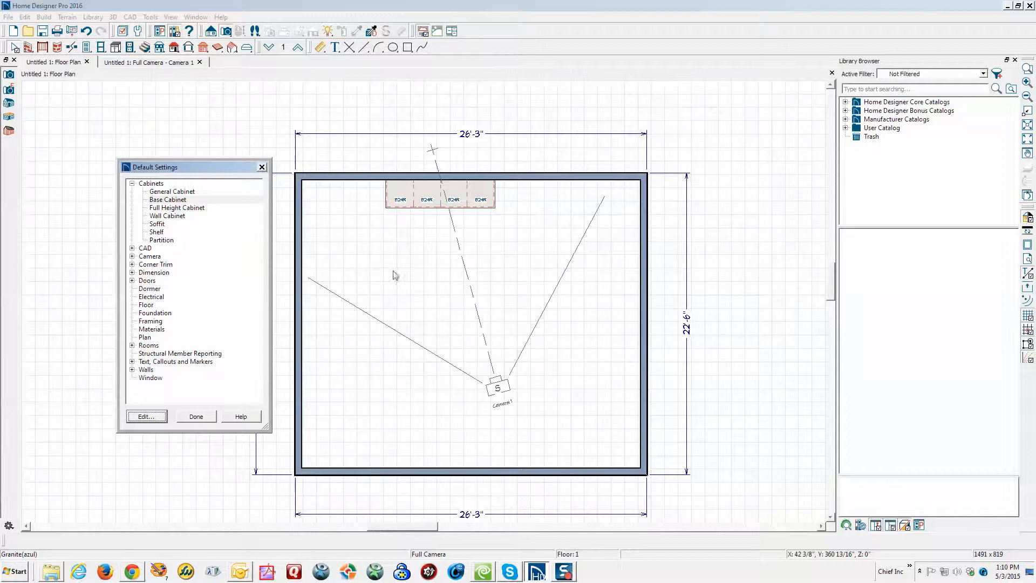
{"action": "left_click", "coordinate": [214, 418]}
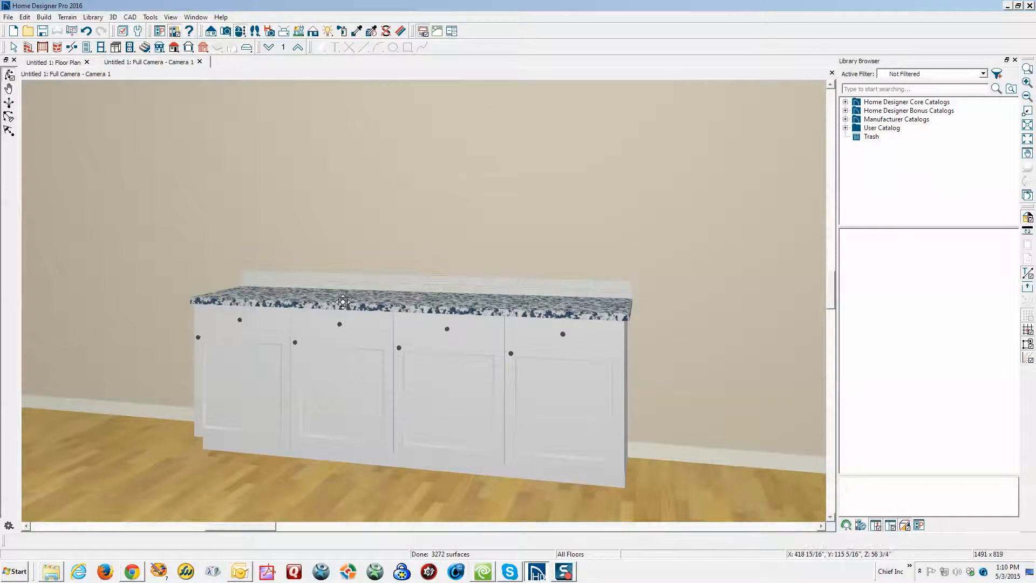
Step: Open the Base Cabinet defaults from the camera view and show their material assignments
{"action": "scroll", "coordinate": [330, 301], "scroll_direction": "up", "scroll_amount": 3}
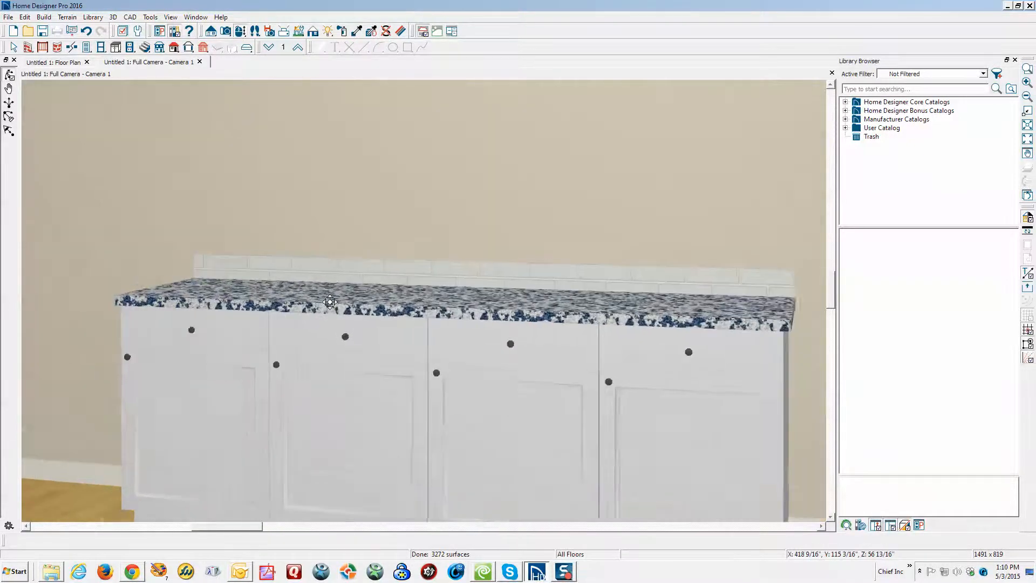
{"action": "scroll", "coordinate": [330, 301], "scroll_direction": "down", "scroll_amount": 3}
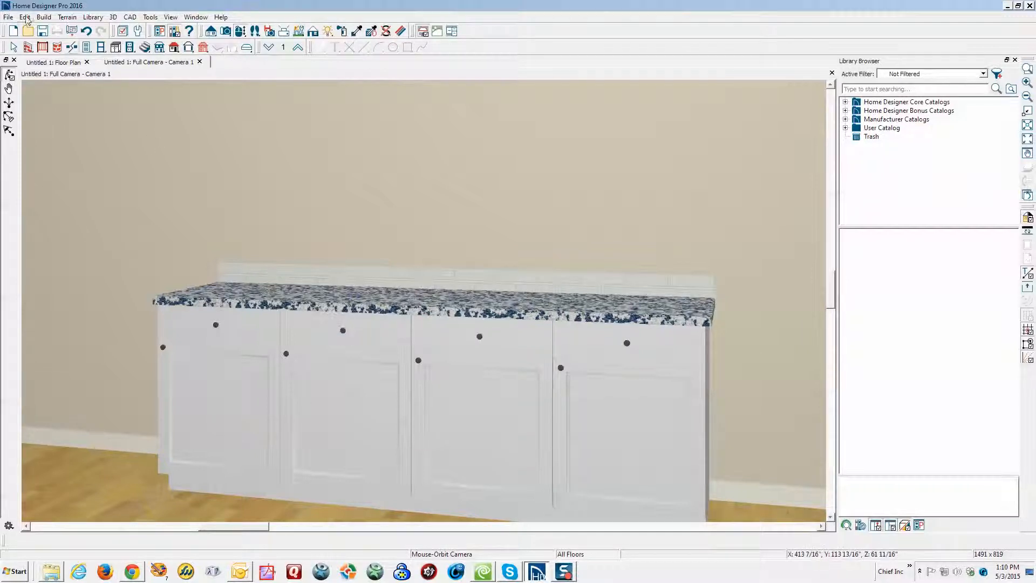
{"action": "left_click", "coordinate": [25, 18]}
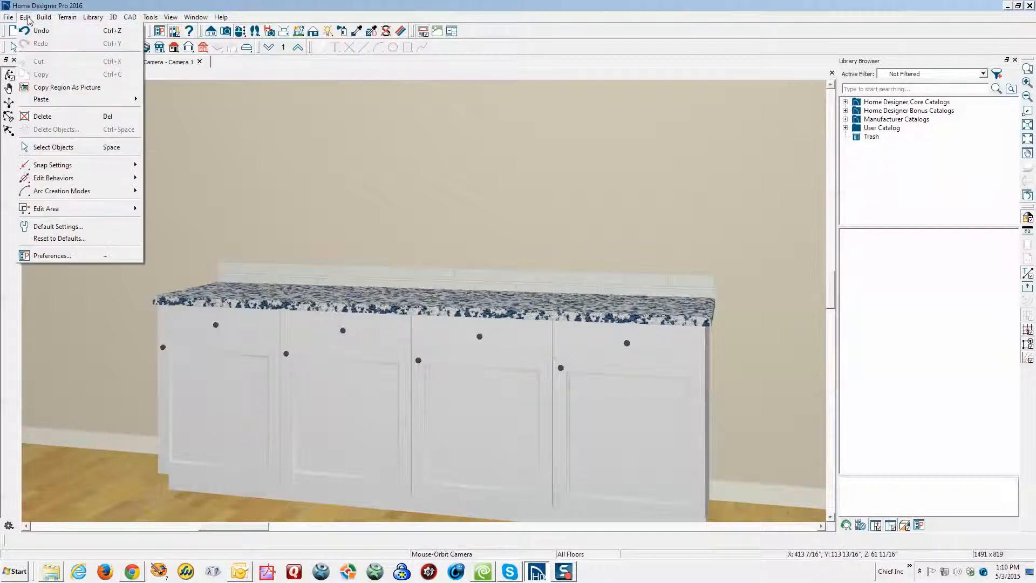
{"action": "left_click", "coordinate": [84, 226]}
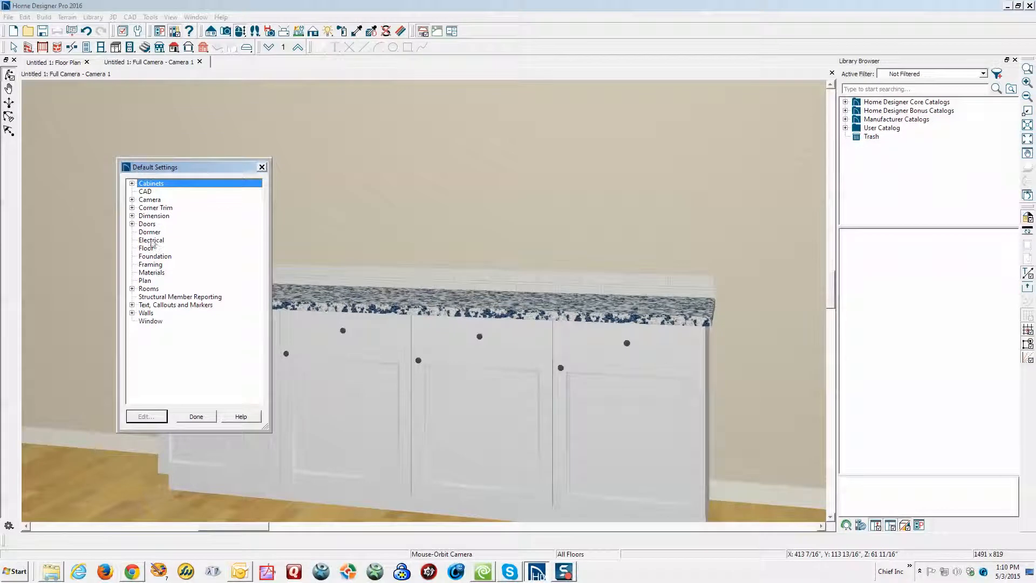
{"action": "left_click", "coordinate": [133, 183]}
{"action": "left_click", "coordinate": [162, 199]}
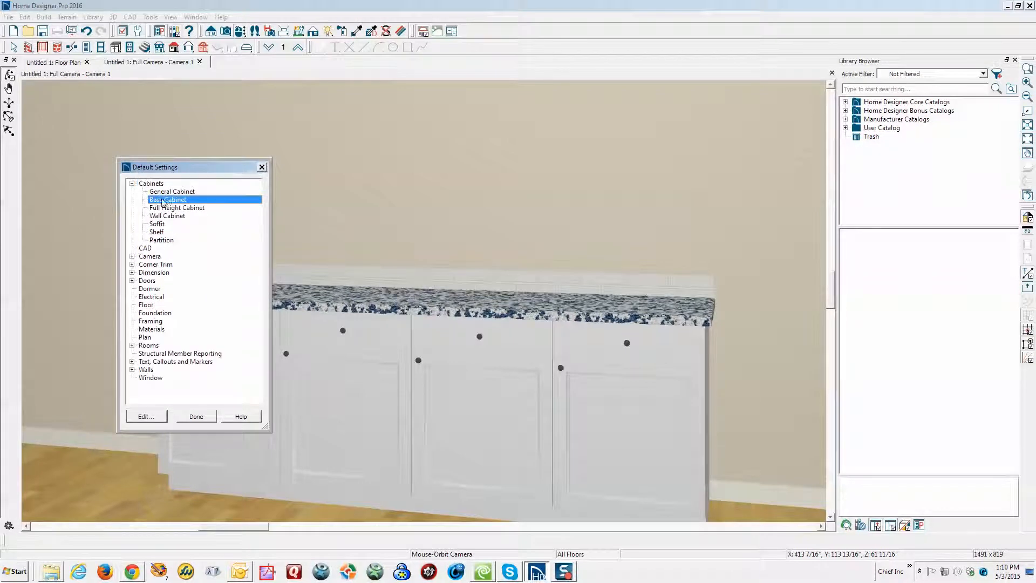
{"action": "left_click", "coordinate": [146, 417]}
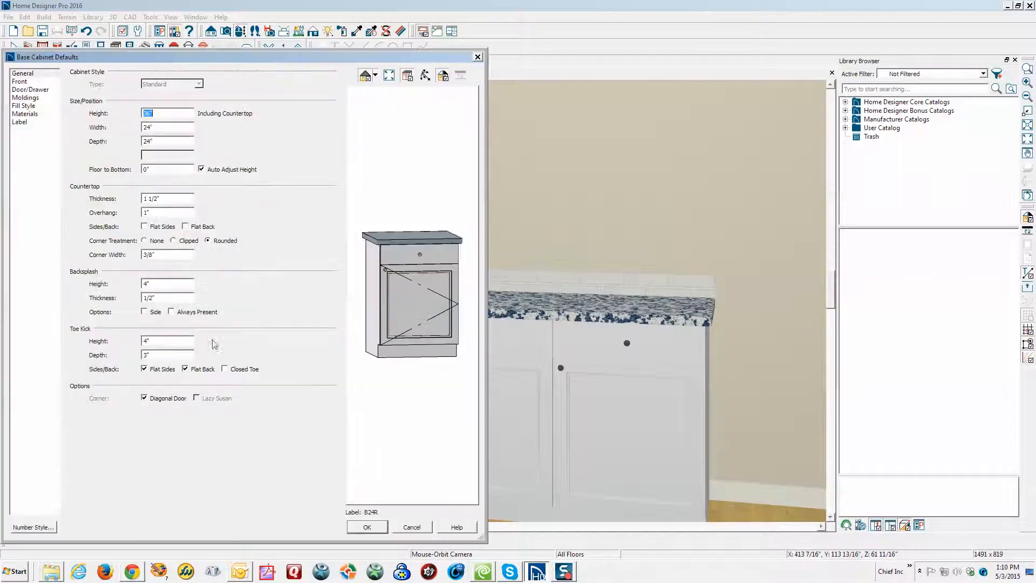
{"action": "left_click", "coordinate": [25, 114]}
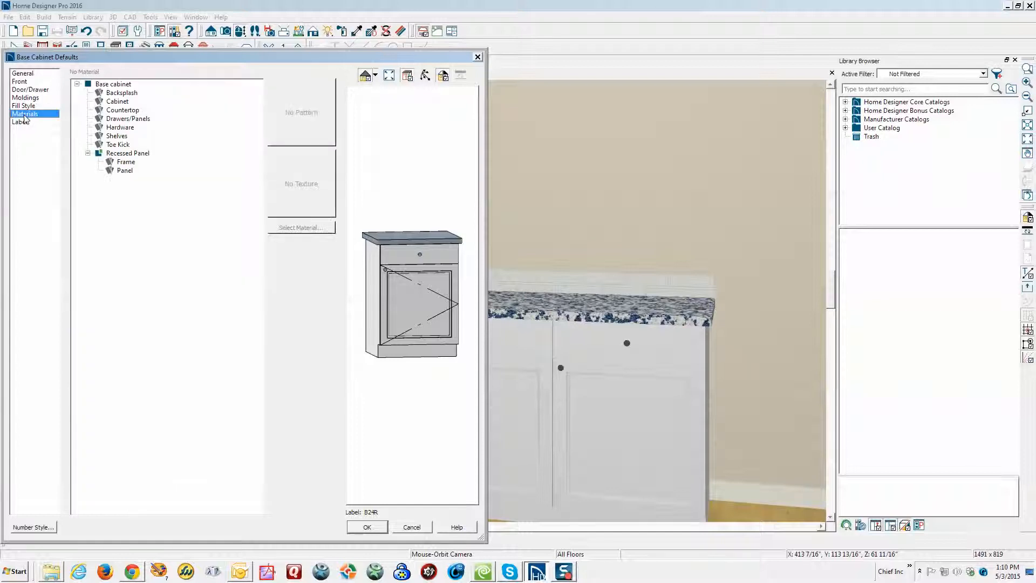
Step: Set the default base cabinet backsplash material to Glass Tile 01 from the library's glass mosaic tiles and finish the default settings
{"action": "left_click", "coordinate": [120, 94]}
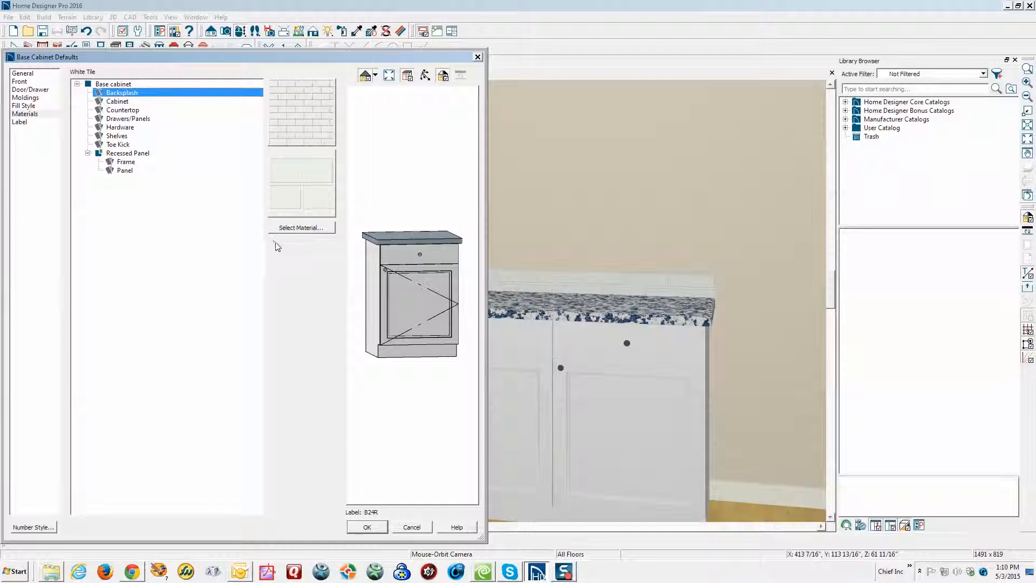
{"action": "left_click", "coordinate": [311, 227]}
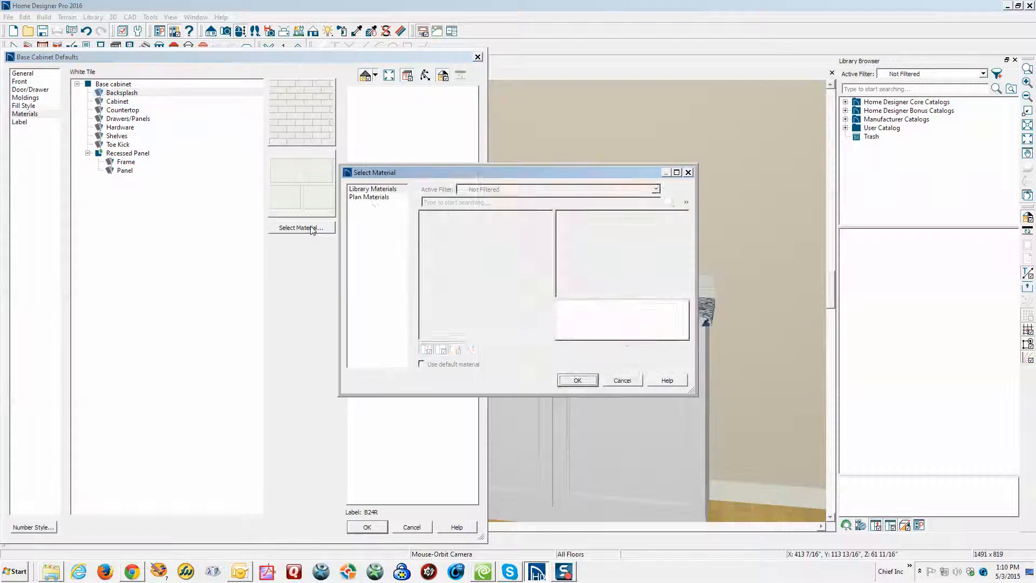
{"action": "left_click", "coordinate": [370, 189]}
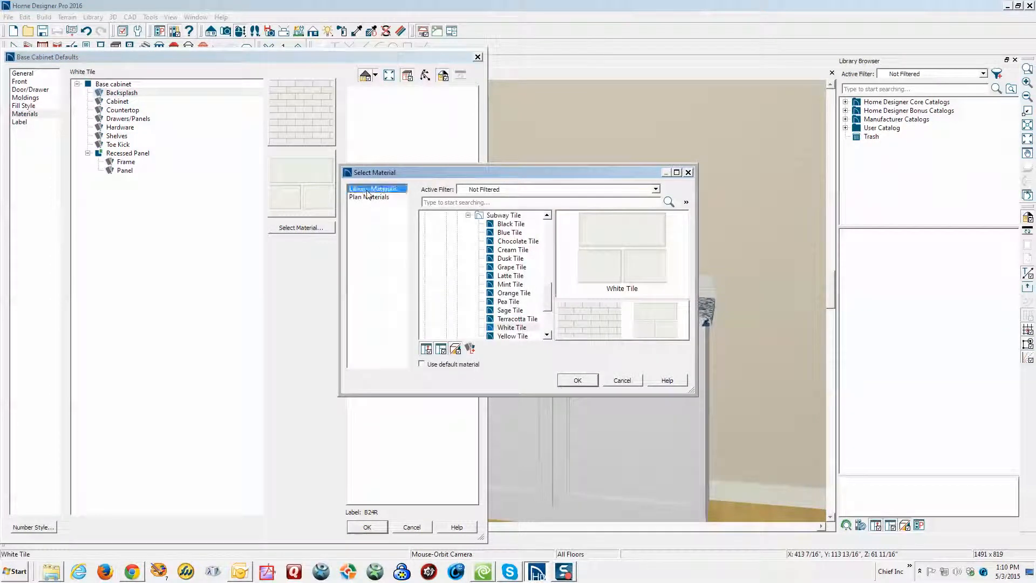
{"action": "left_click", "coordinate": [468, 215]}
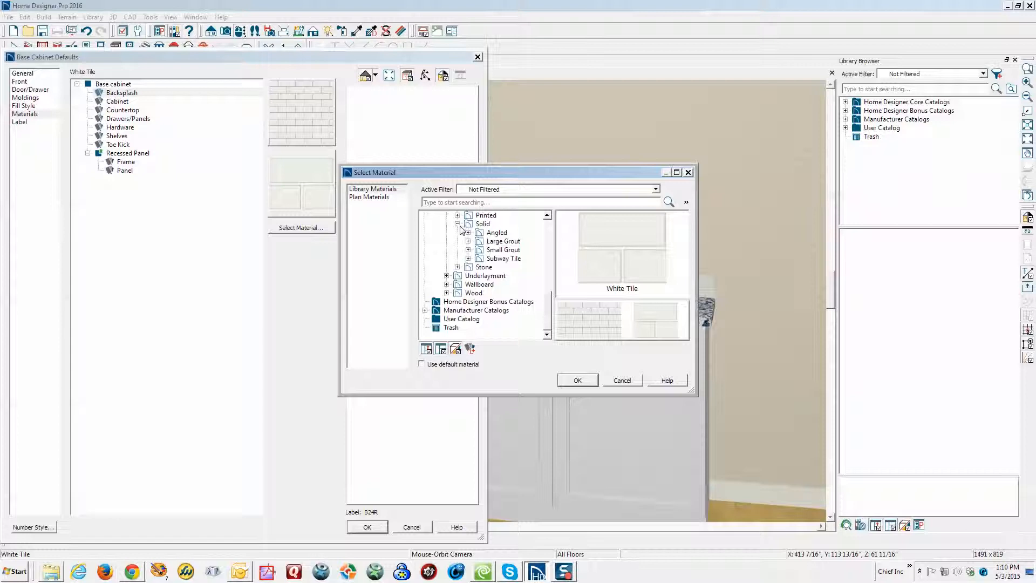
{"action": "left_click", "coordinate": [459, 225]}
{"action": "left_click", "coordinate": [470, 243]}
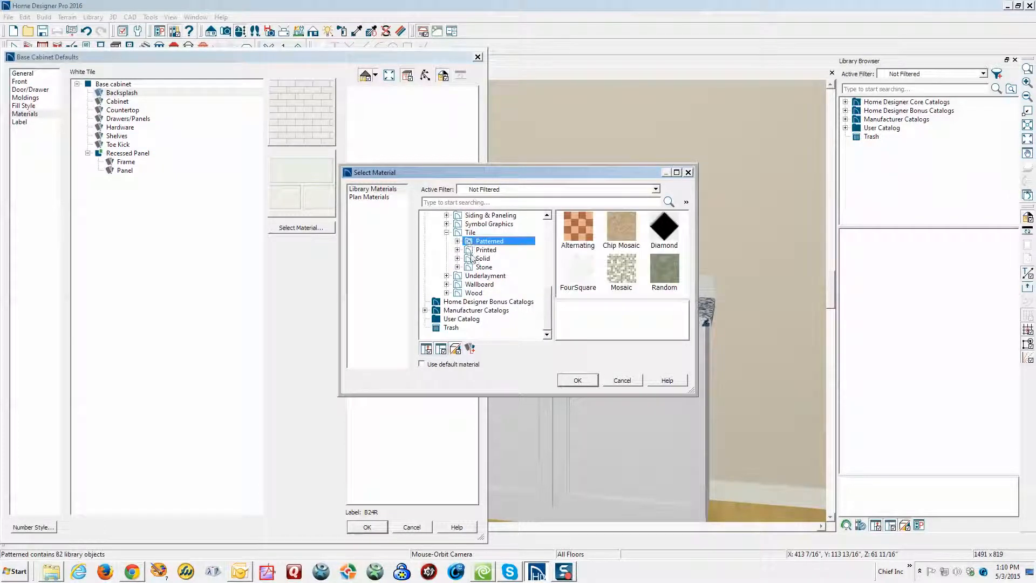
{"action": "double_click", "coordinate": [622, 271]}
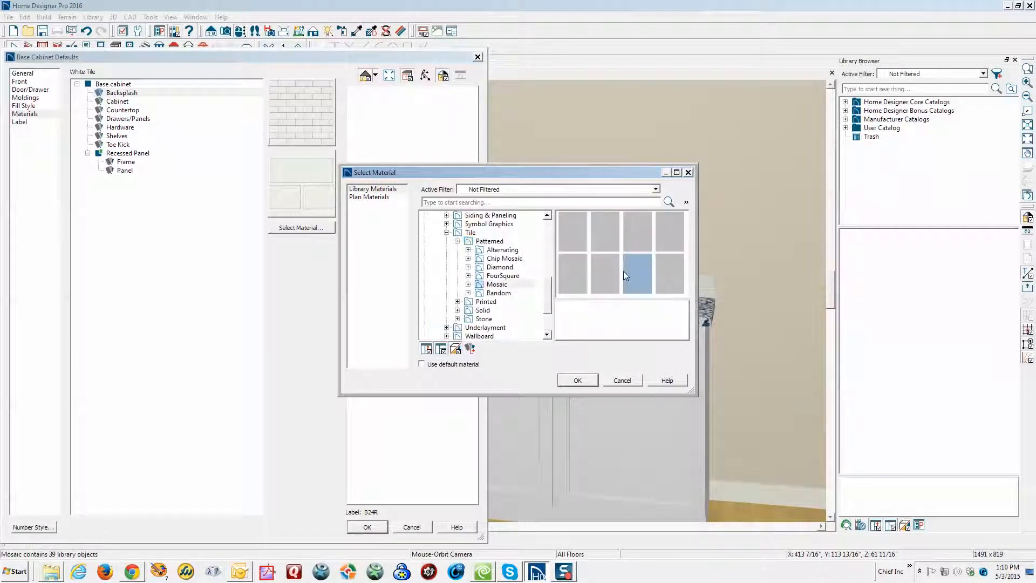
{"action": "double_click", "coordinate": [580, 233]}
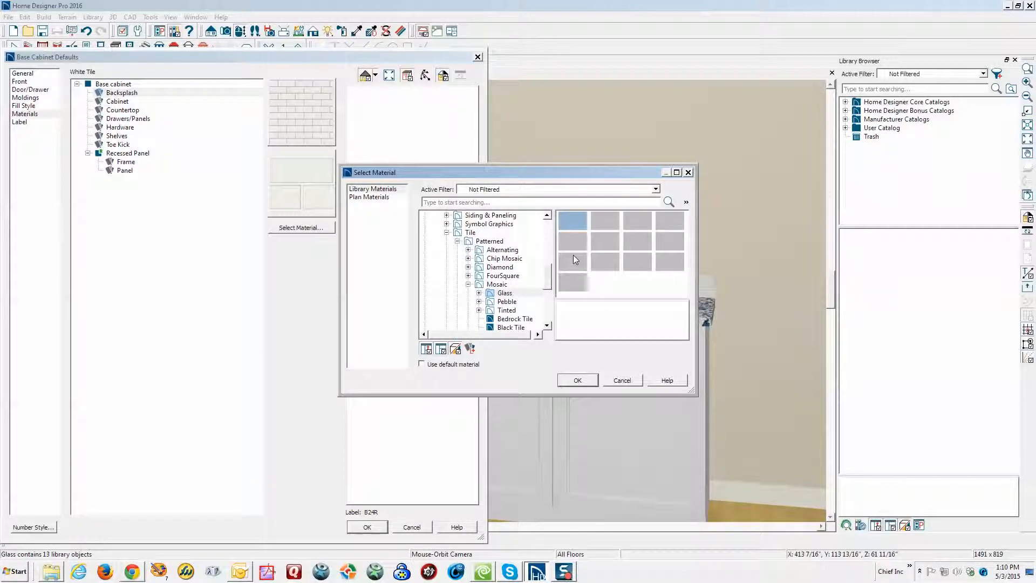
{"action": "left_click", "coordinate": [577, 380]}
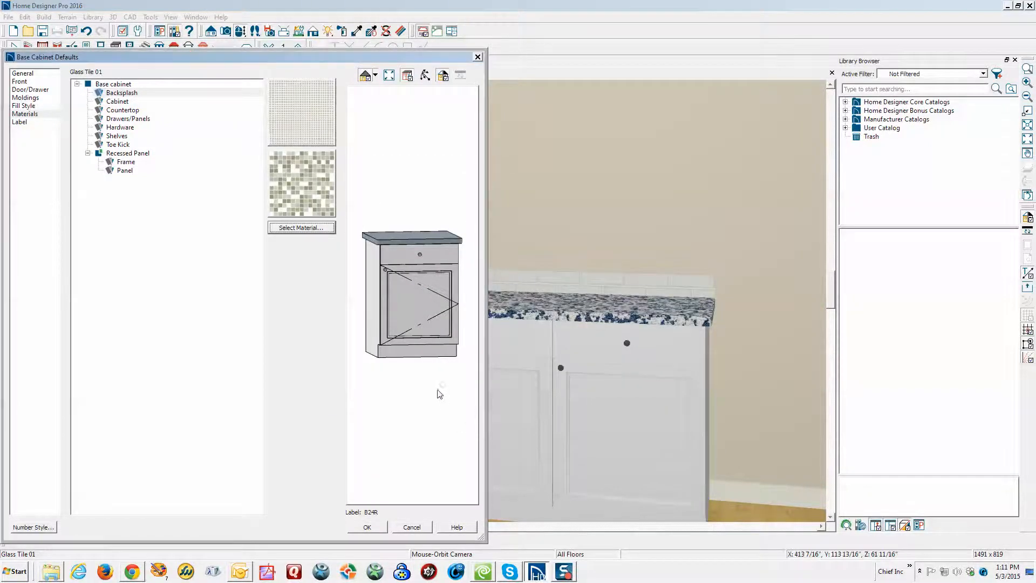
{"action": "left_click", "coordinate": [368, 527]}
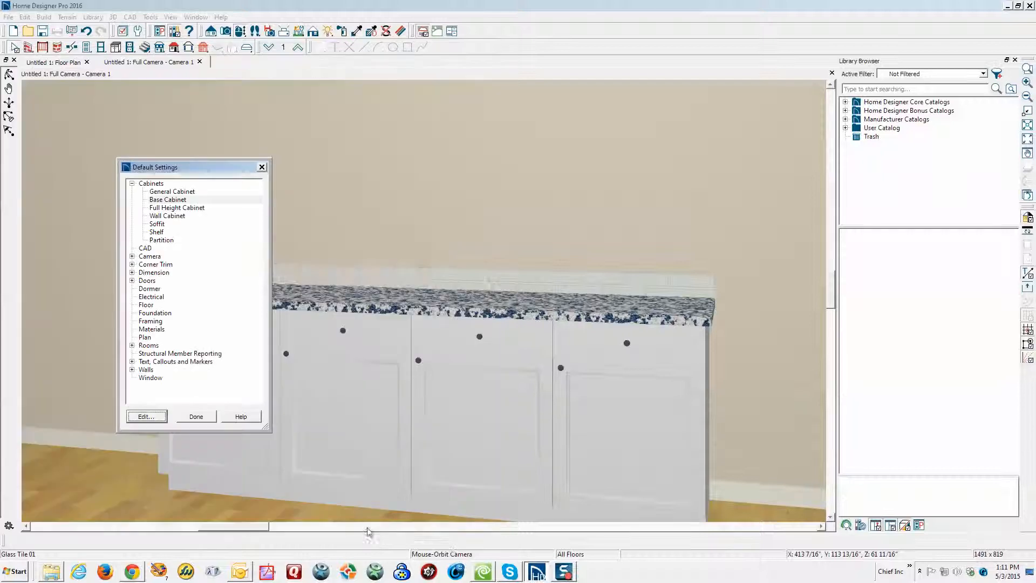
{"action": "left_click", "coordinate": [196, 416]}
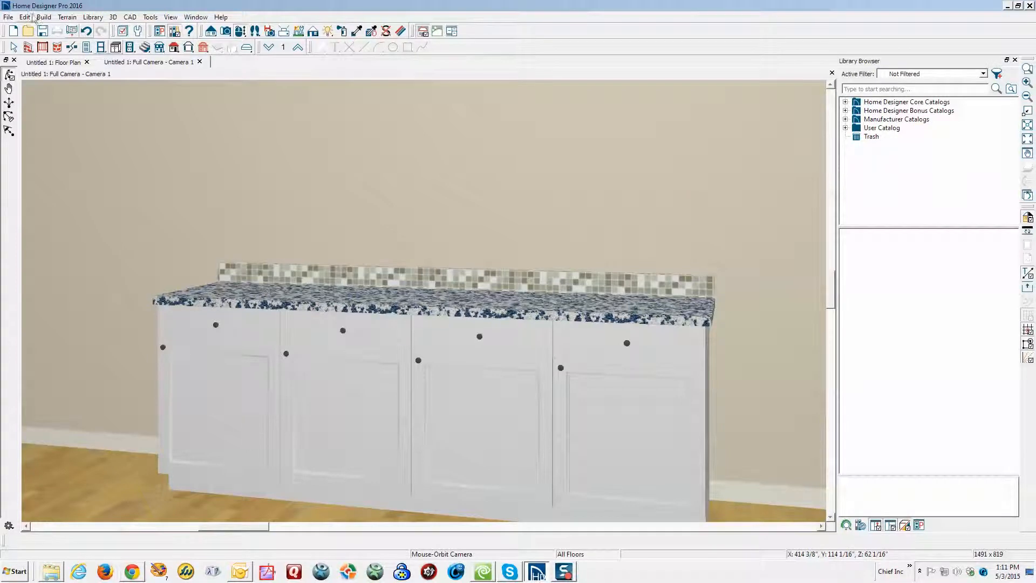
{"action": "right_click", "coordinate": [218, 340]}
{"action": "left_click", "coordinate": [254, 375]}
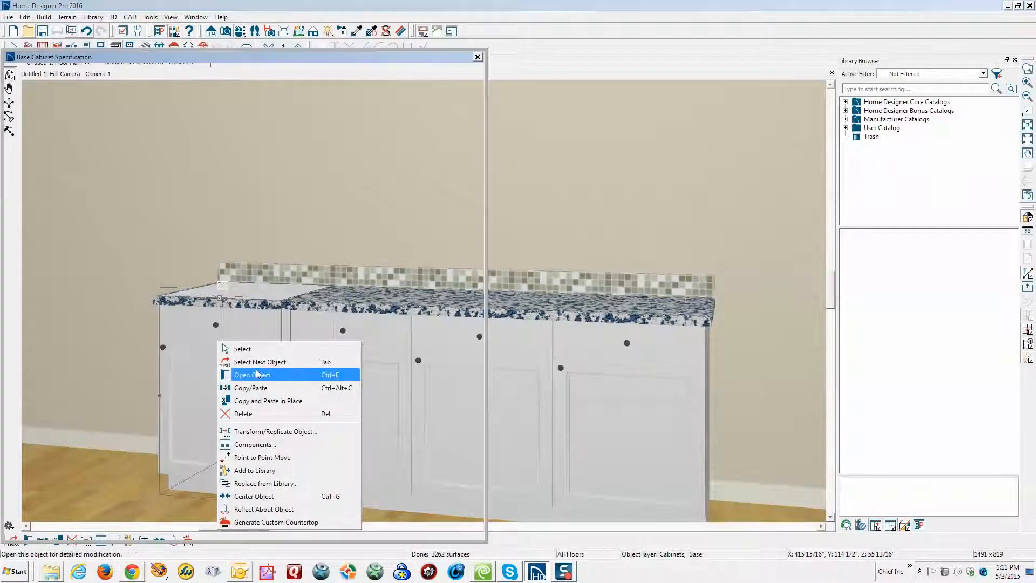
{"action": "left_click", "coordinate": [26, 114]}
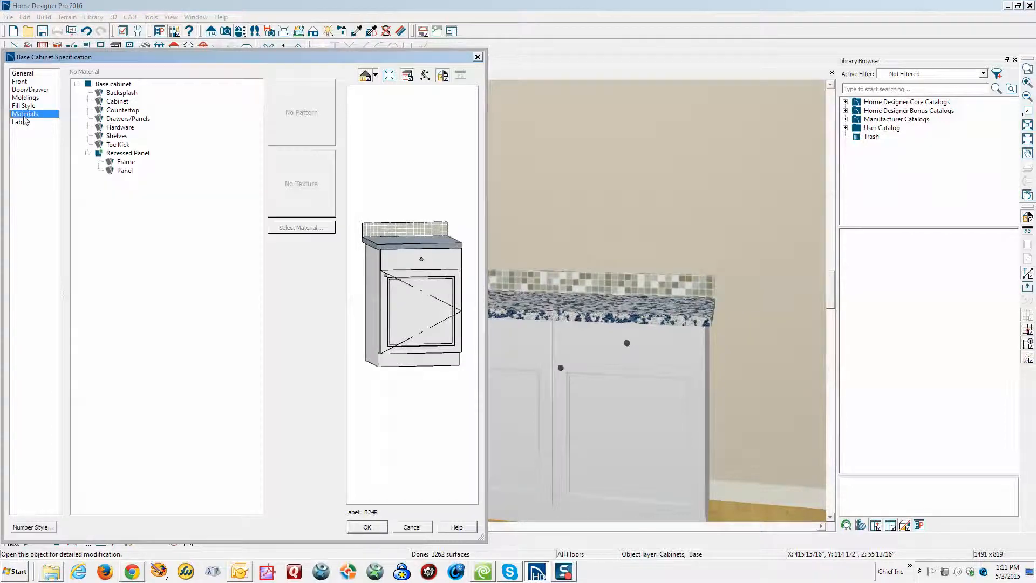
{"action": "left_click", "coordinate": [118, 103]}
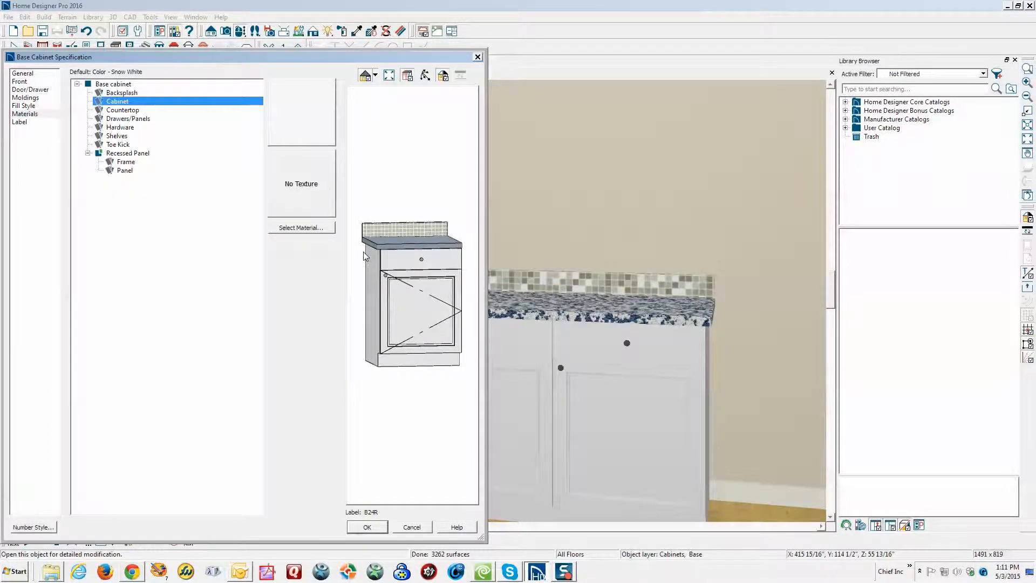
{"action": "left_click", "coordinate": [412, 527]}
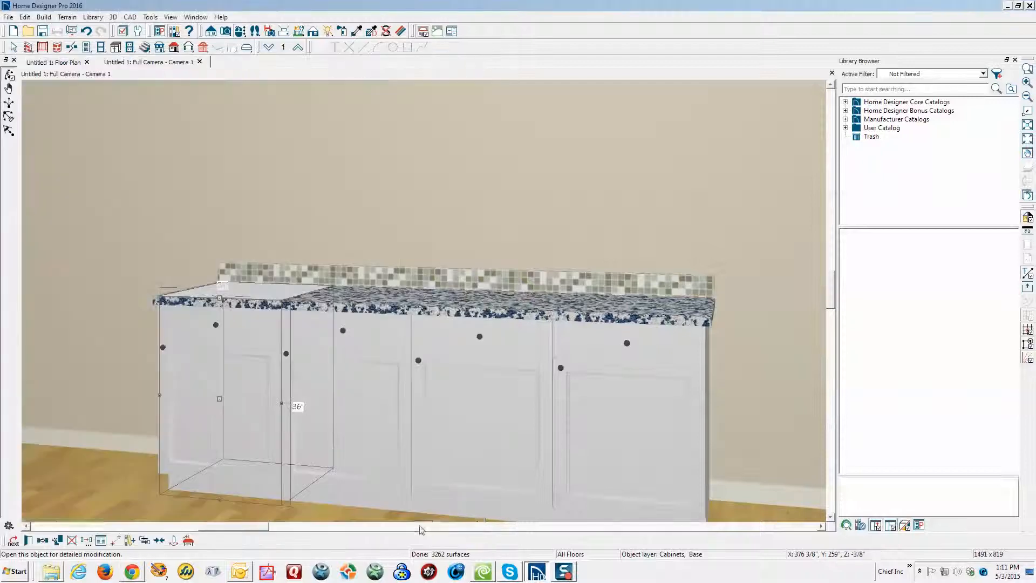
{"action": "left_click", "coordinate": [345, 218]}
Step: Reopen the Base Cabinet defaults and return to their material assignments
{"action": "left_click", "coordinate": [25, 17]}
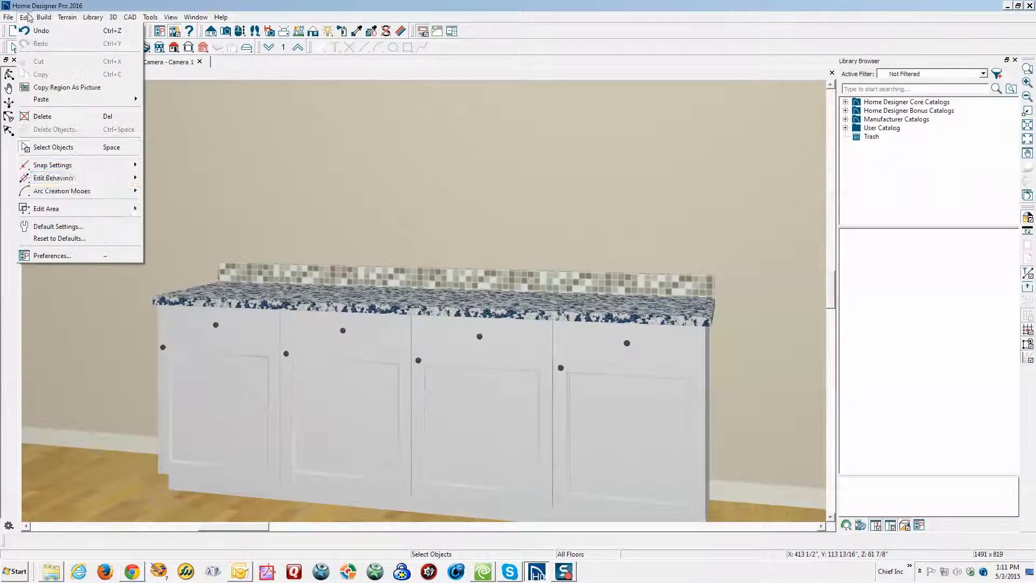
{"action": "left_click", "coordinate": [79, 227]}
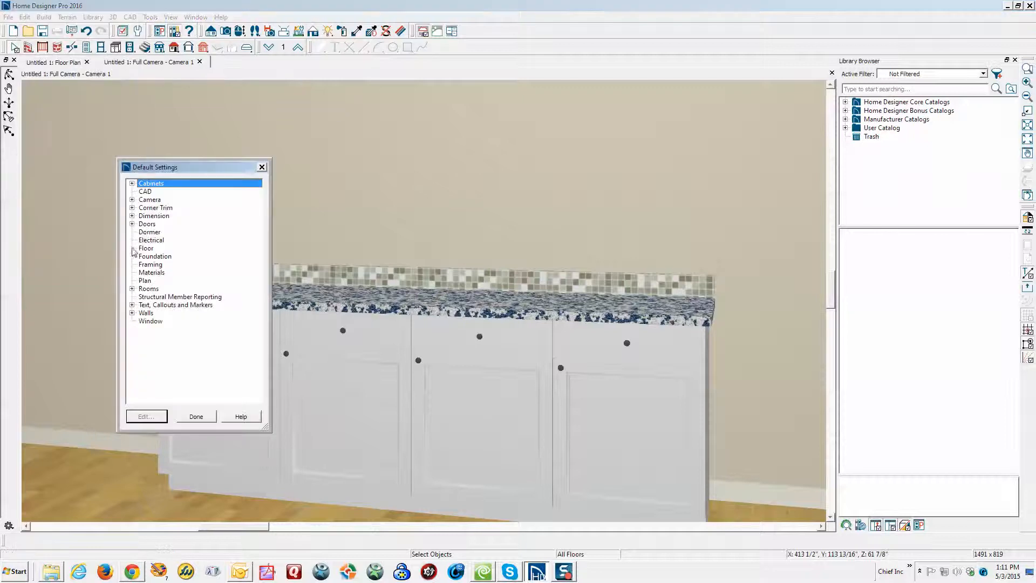
{"action": "left_click", "coordinate": [132, 183]}
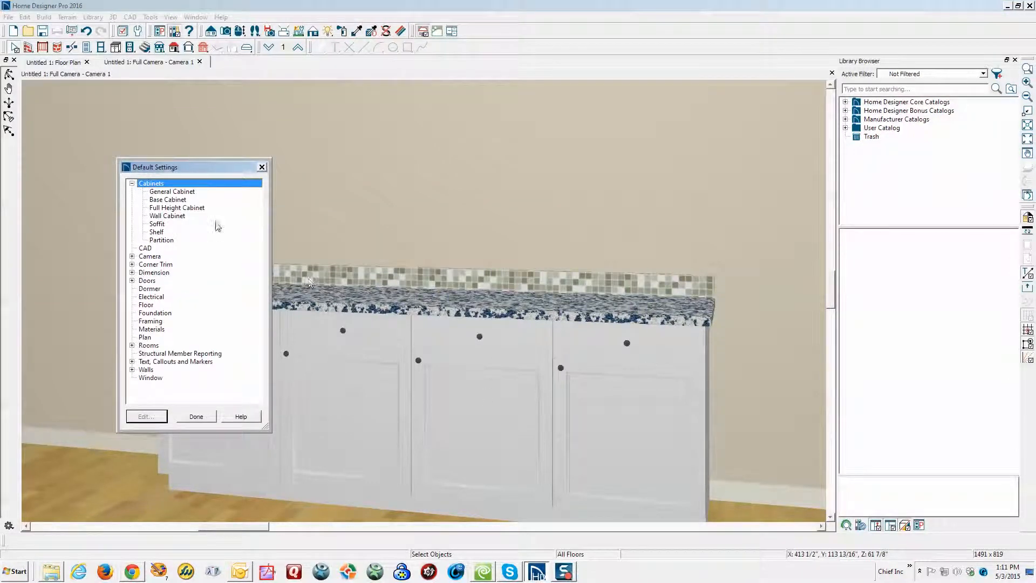
{"action": "left_click", "coordinate": [166, 199]}
{"action": "left_click", "coordinate": [152, 417]}
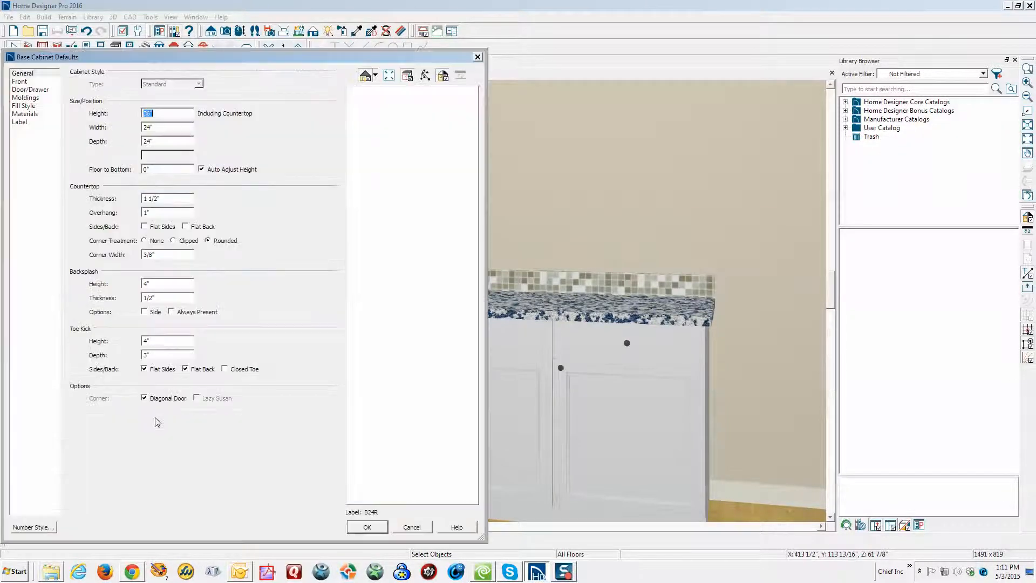
{"action": "left_click", "coordinate": [32, 114]}
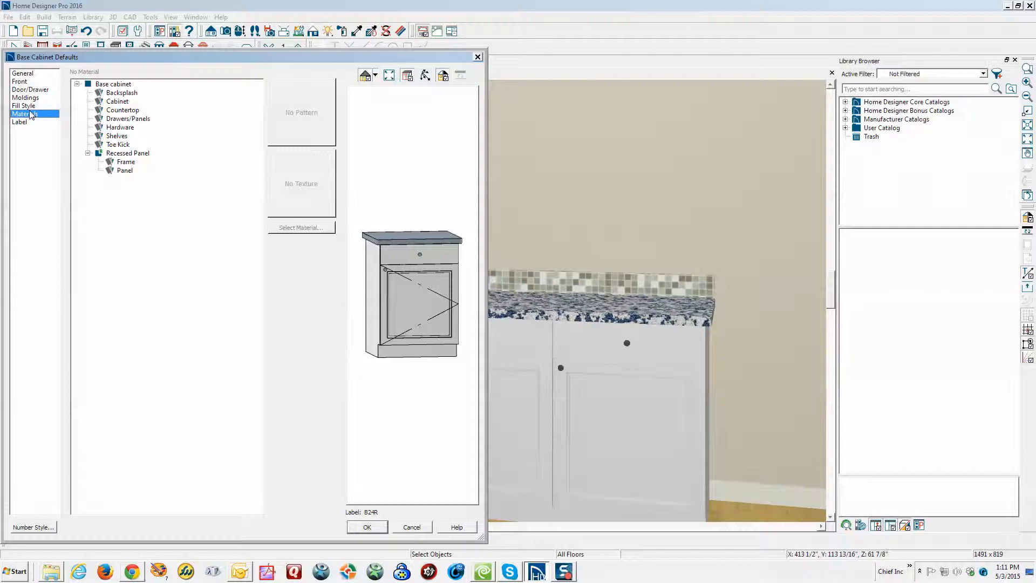
Step: Set the default base cabinet's Cabinet material to Maple 3 from the library's maple woods
{"action": "left_click", "coordinate": [117, 102]}
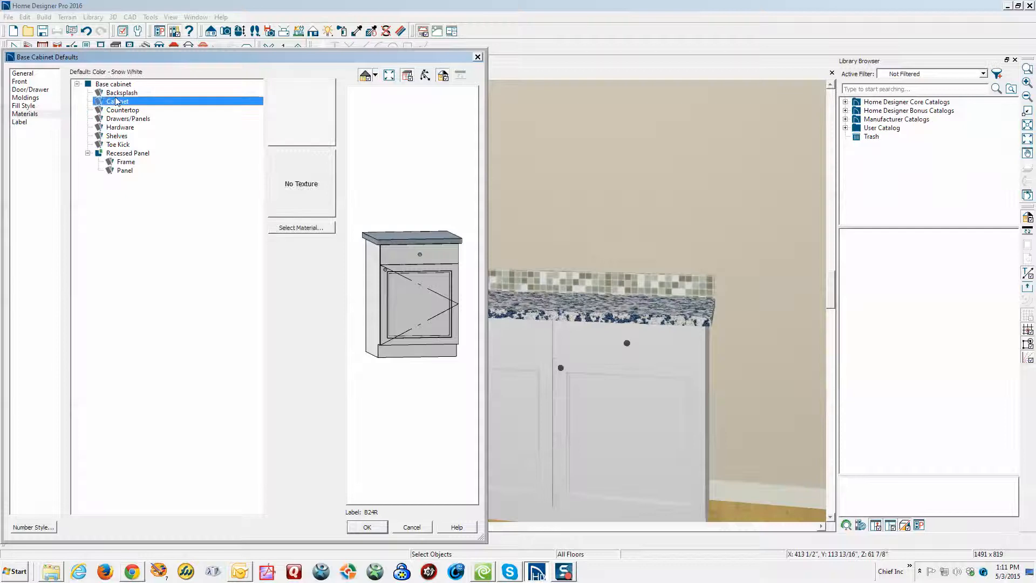
{"action": "left_click", "coordinate": [296, 228]}
{"action": "left_click", "coordinate": [368, 190]}
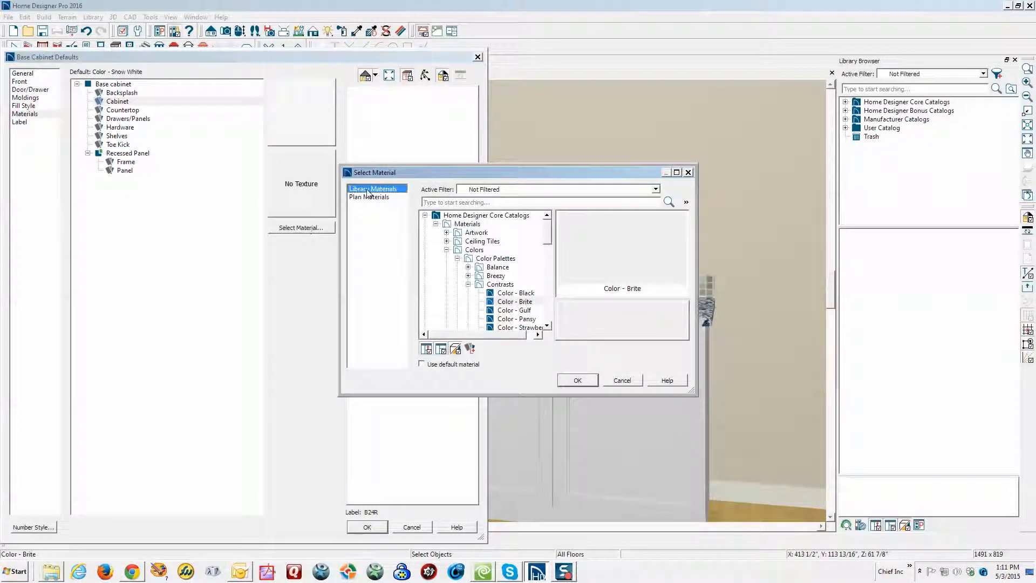
{"action": "left_click", "coordinate": [447, 250]}
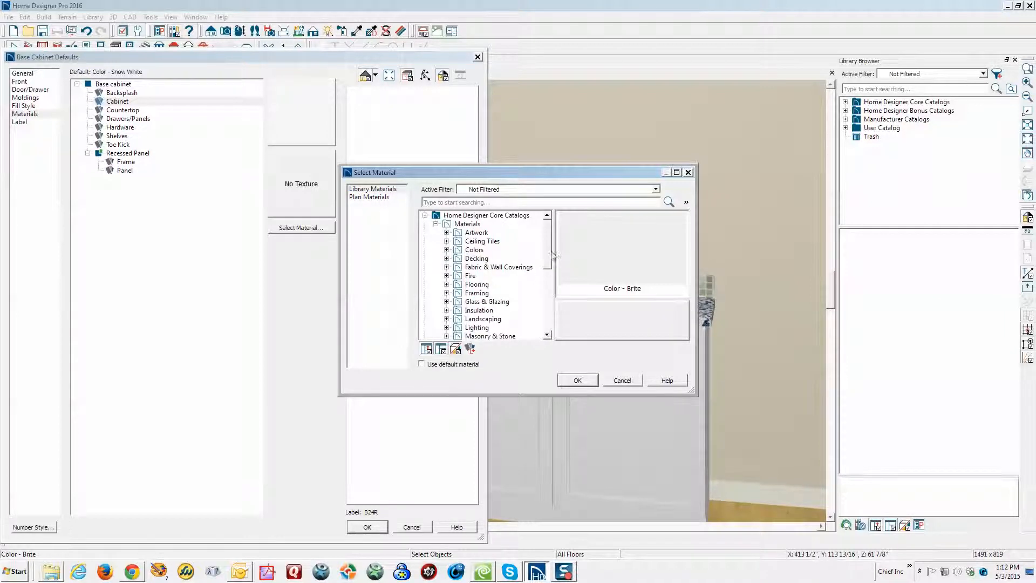
{"action": "left_click_drag", "start_coordinate": [548, 240], "coordinate": [552, 308]}
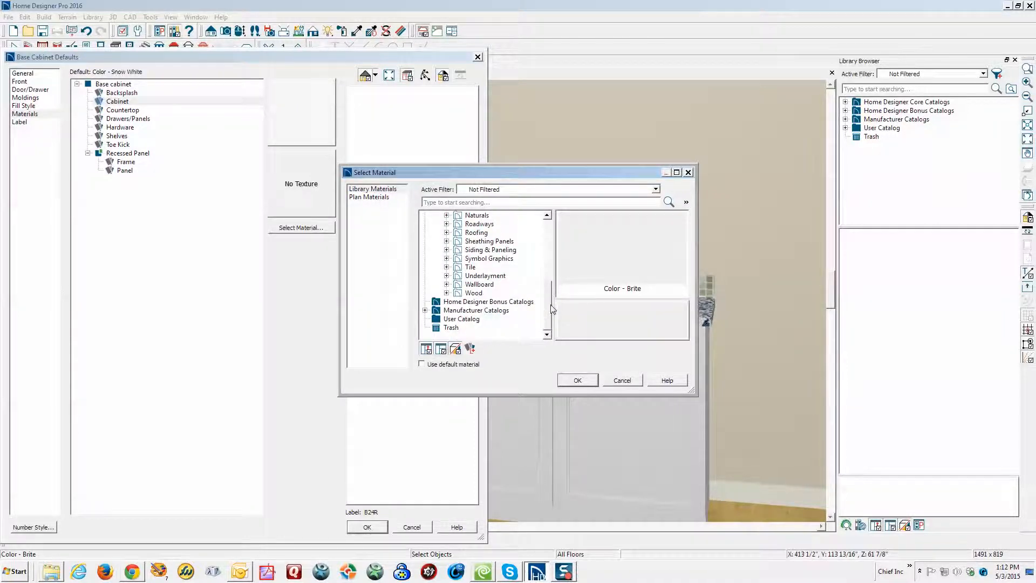
{"action": "double_click", "coordinate": [474, 293]}
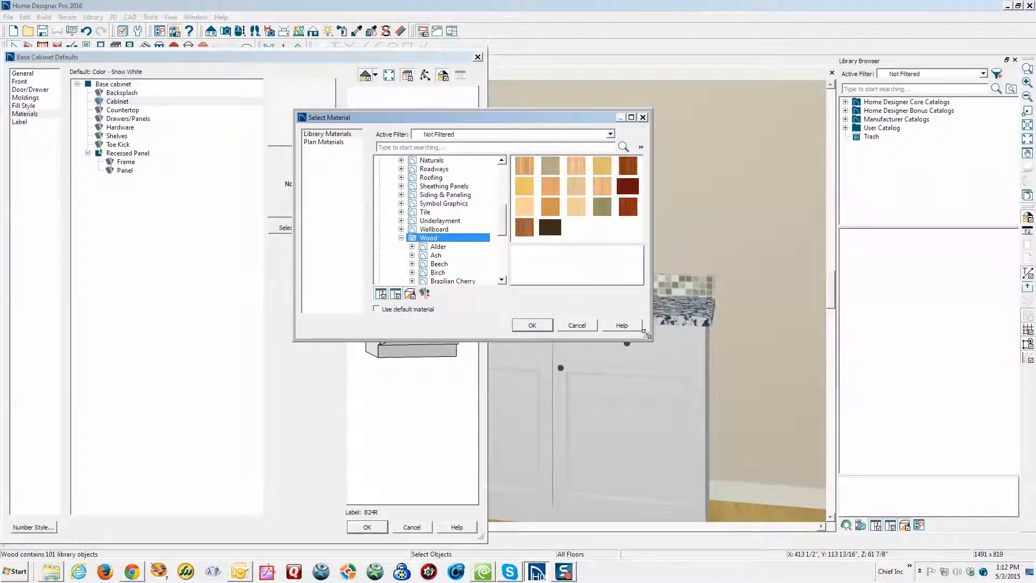
{"action": "left_click_drag", "start_coordinate": [648, 336], "coordinate": [729, 447]}
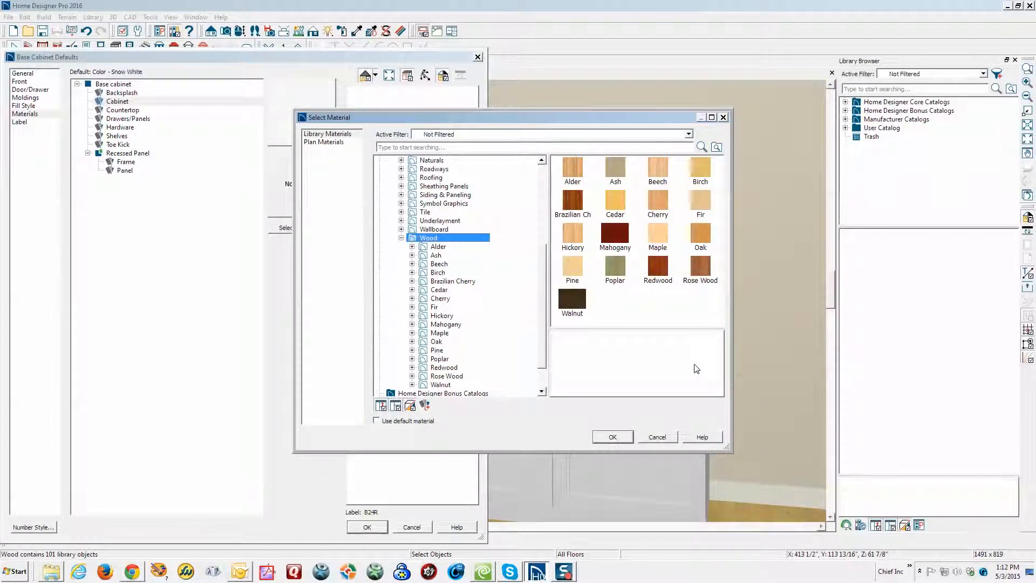
{"action": "double_click", "coordinate": [664, 242]}
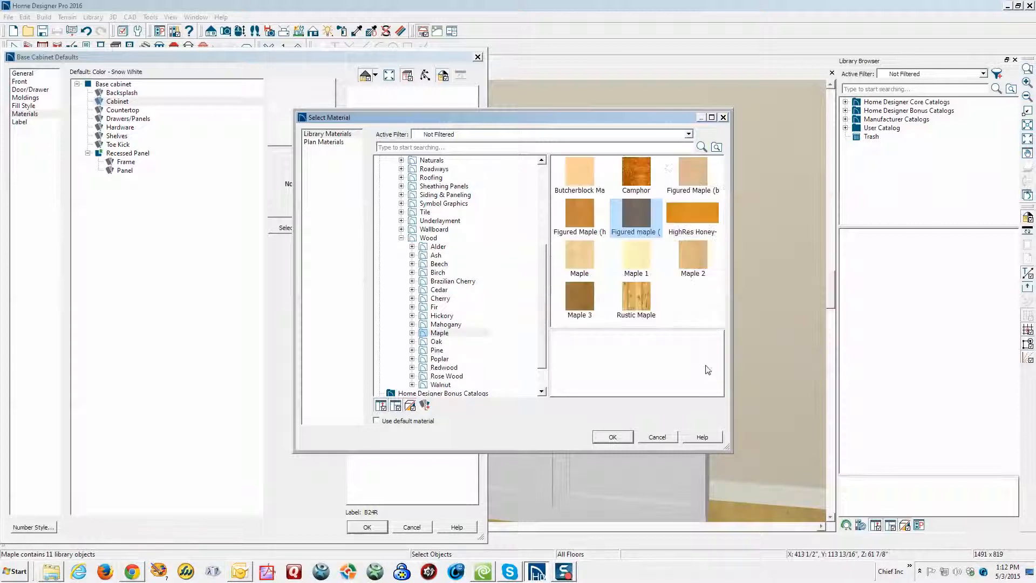
{"action": "left_click", "coordinate": [640, 219]}
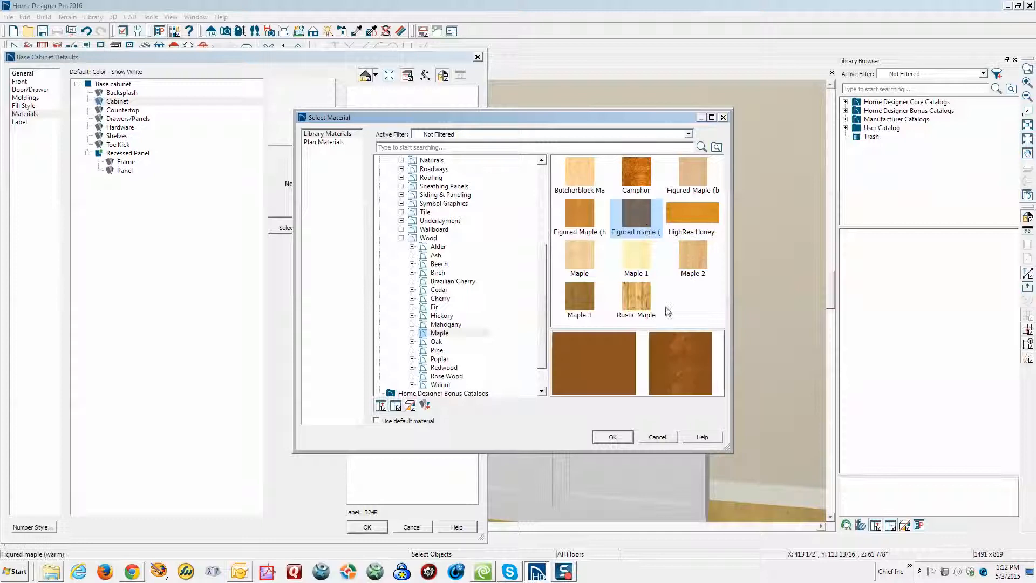
{"action": "left_click", "coordinate": [581, 298]}
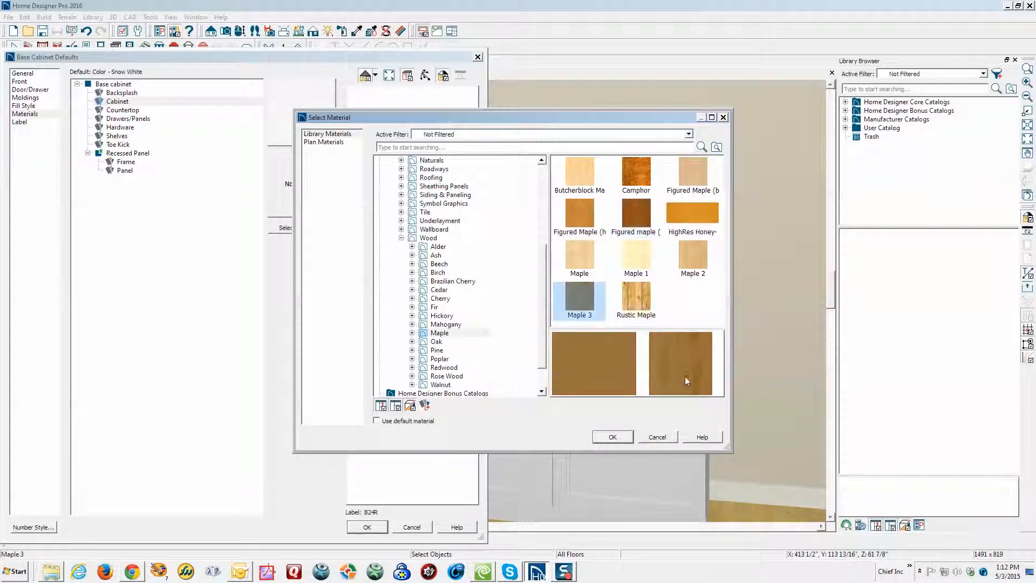
{"action": "left_click", "coordinate": [613, 437]}
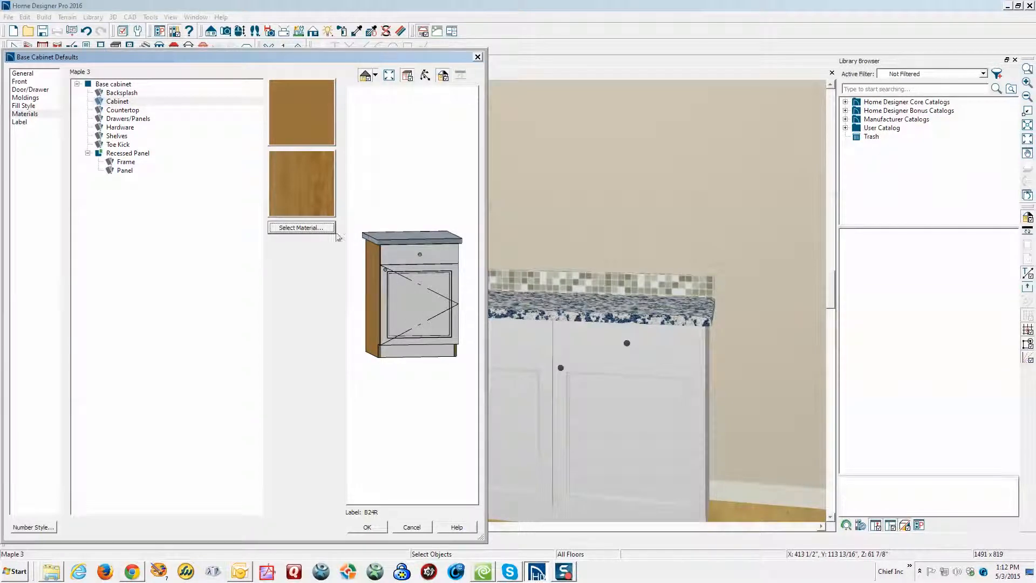
Step: Set the default base cabinet's Shelves material to Maple 3 from the materials already in the plan
{"action": "left_click", "coordinate": [121, 137]}
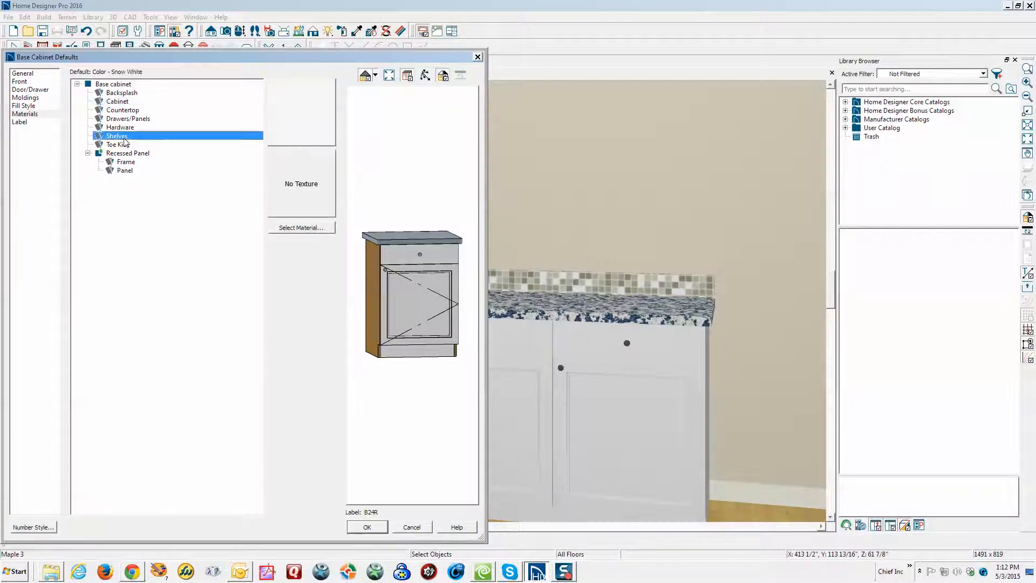
{"action": "left_click", "coordinate": [306, 229]}
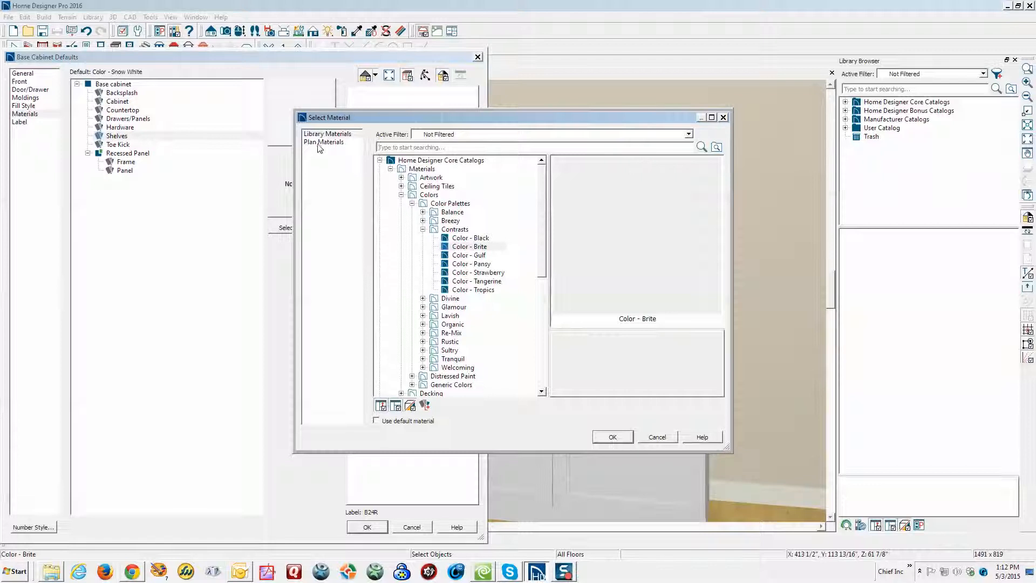
{"action": "left_click", "coordinate": [324, 142]}
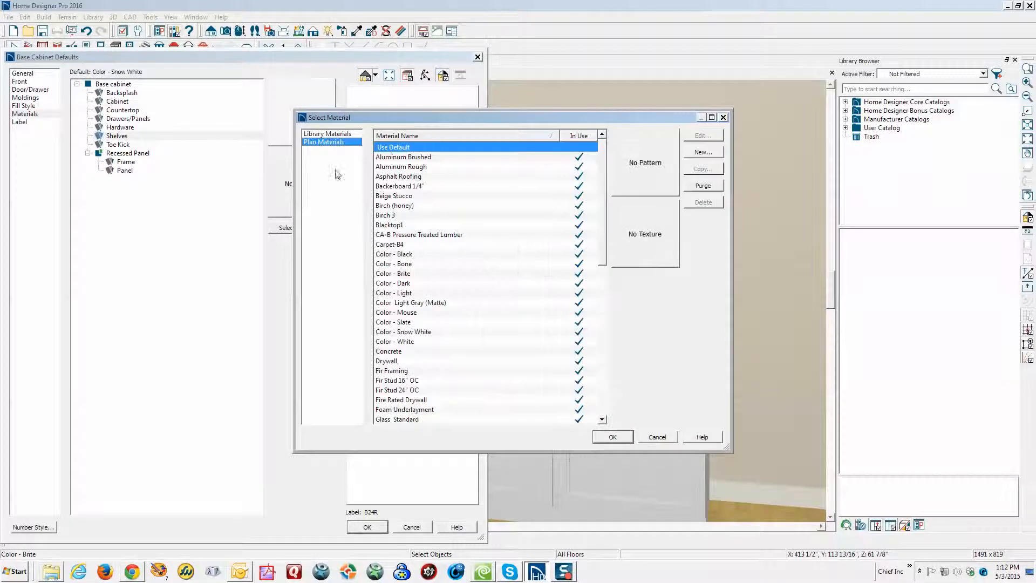
{"action": "left_click", "coordinate": [390, 198]}
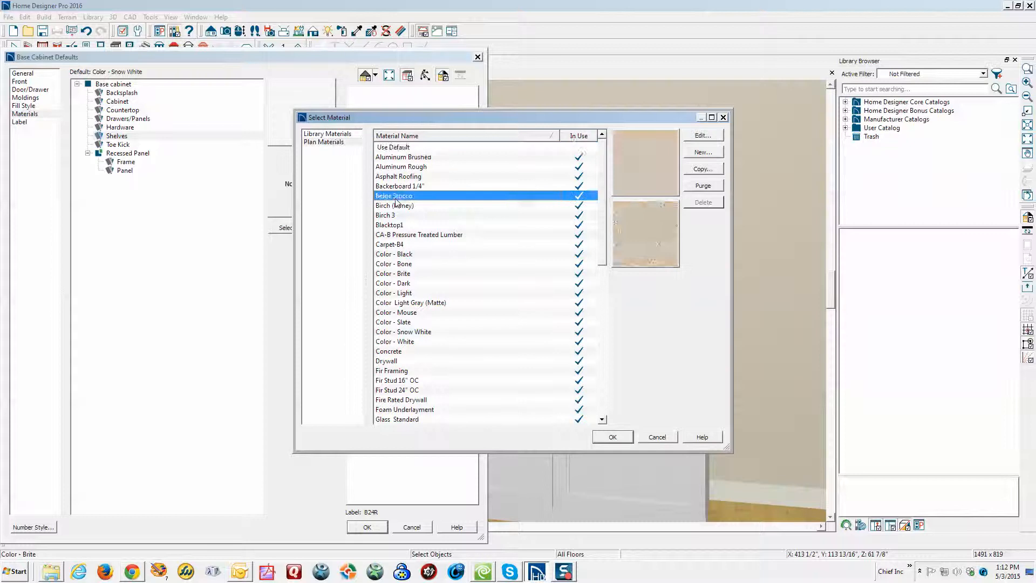
{"action": "key", "text": "m"}
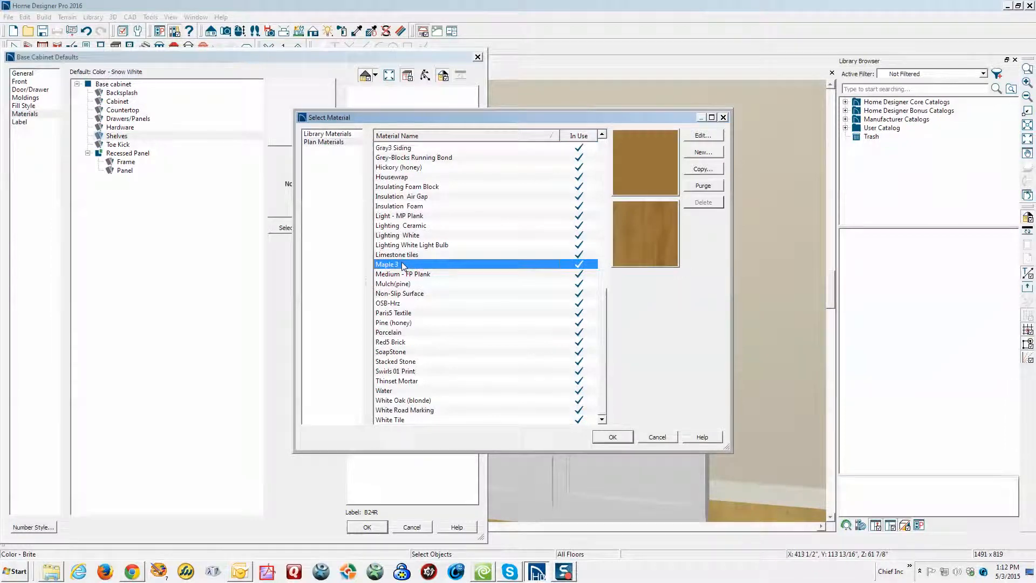
{"action": "left_click", "coordinate": [607, 438]}
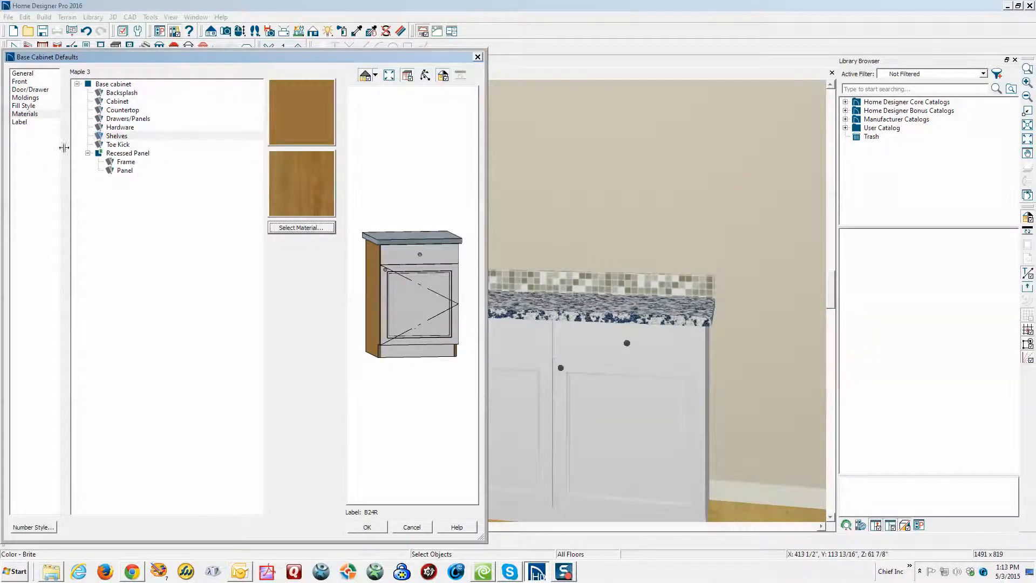
Step: Set the default base cabinet's Drawers/Panels material to Maple 3 from the plan's materials
{"action": "left_click", "coordinate": [120, 119]}
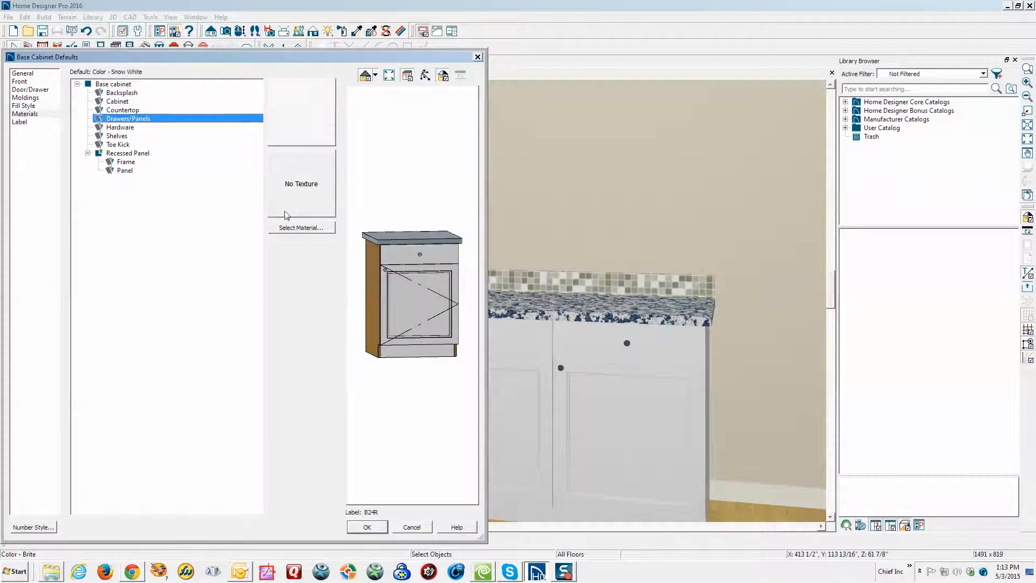
{"action": "left_click", "coordinate": [300, 228]}
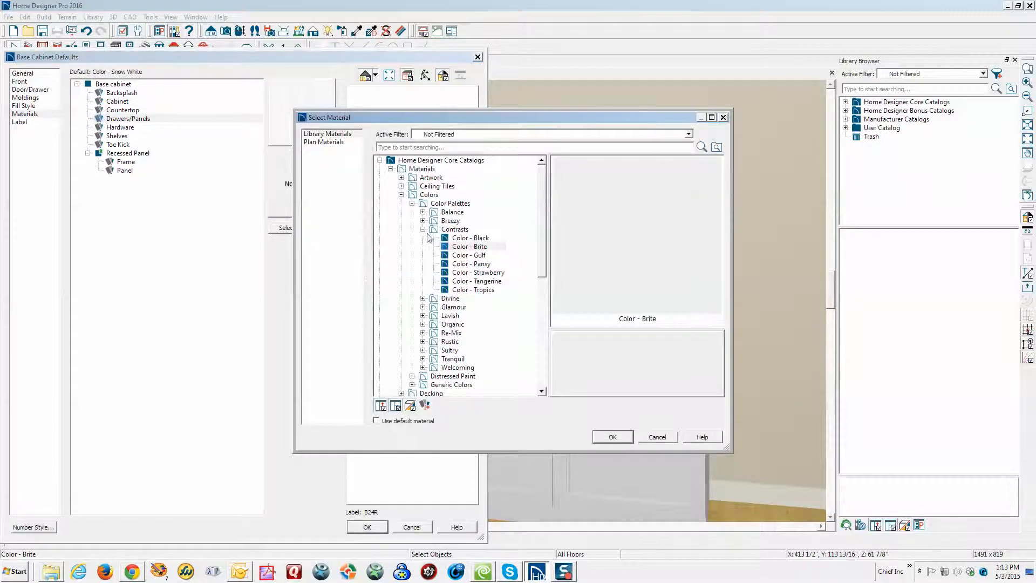
{"action": "left_click", "coordinate": [326, 143]}
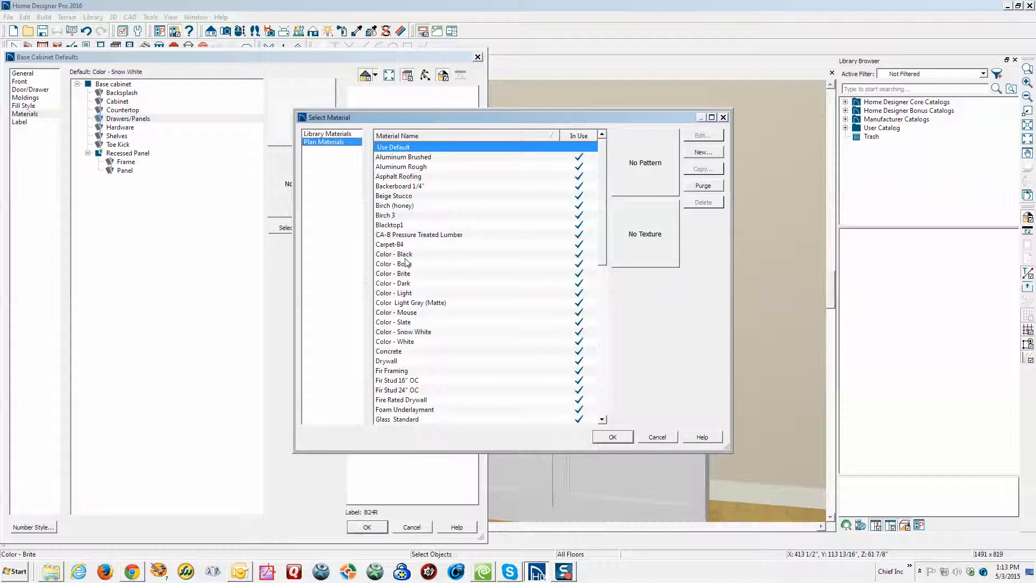
{"action": "left_click", "coordinate": [387, 255]}
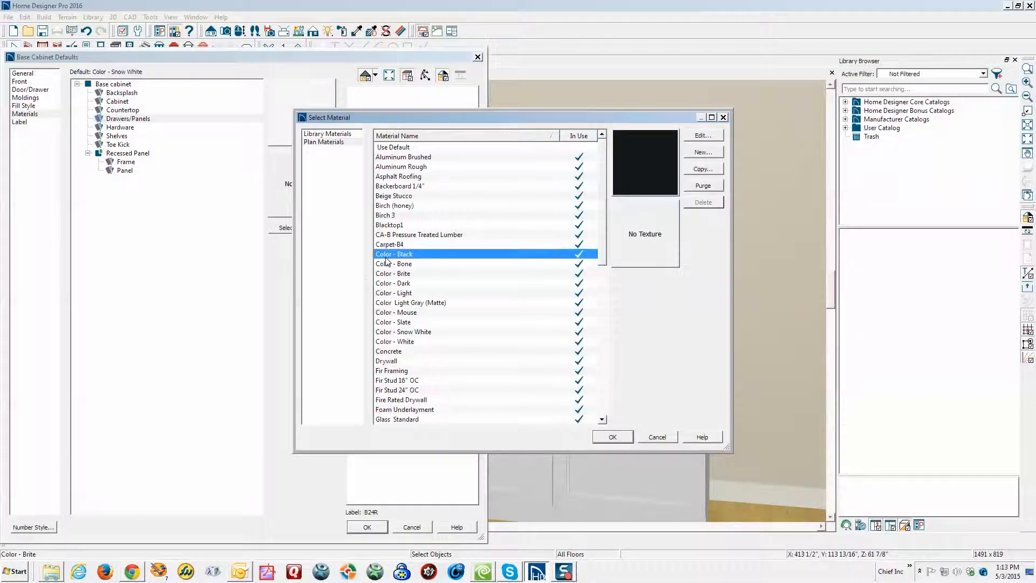
{"action": "scroll", "coordinate": [386, 261], "scroll_direction": "down", "scroll_amount": 10}
{"action": "left_click", "coordinate": [387, 264]}
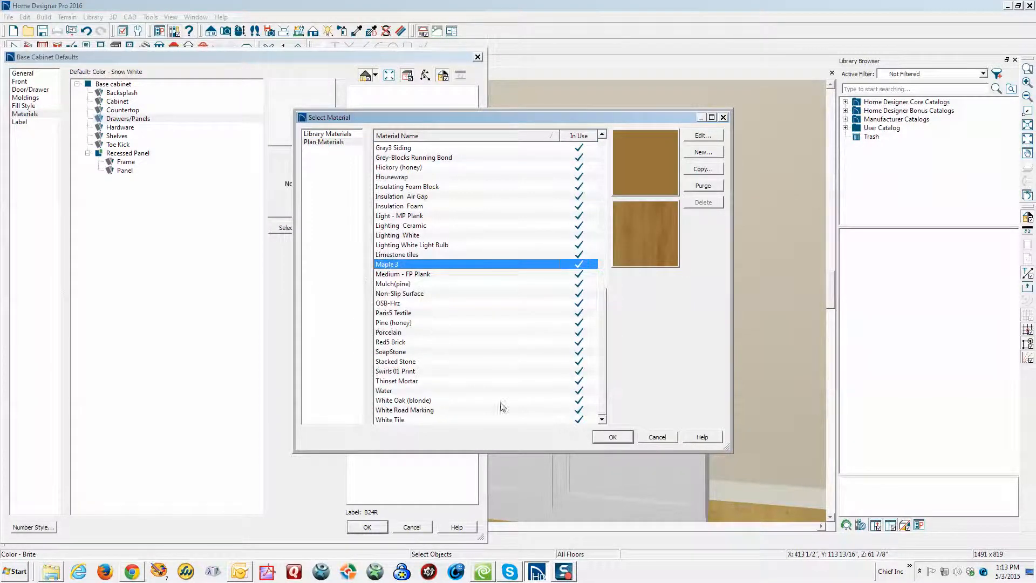
{"action": "left_click", "coordinate": [631, 438]}
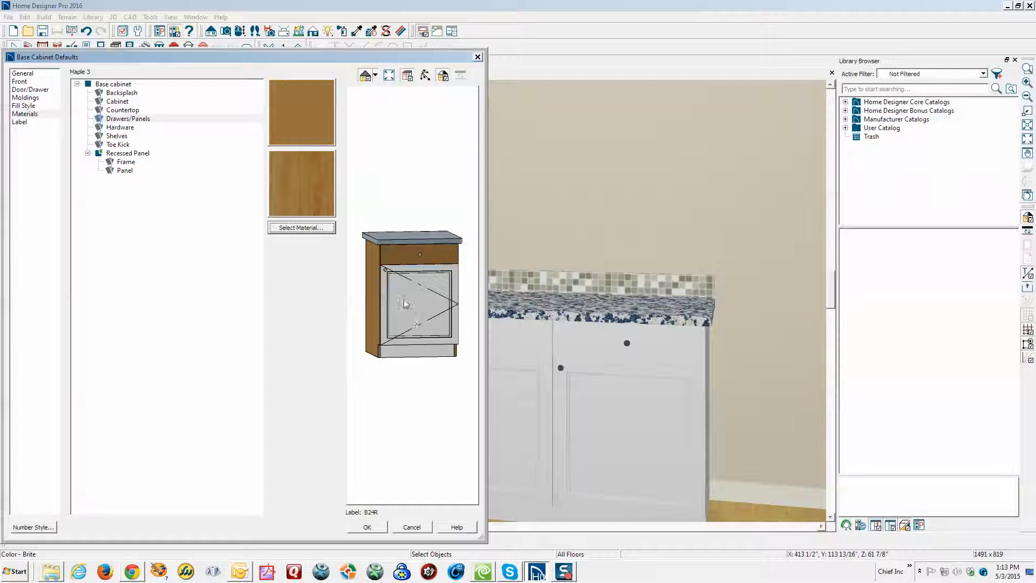
Step: Set the default base cabinet's Toe Kick material to Maple 3 from the plan's materials
{"action": "left_click", "coordinate": [109, 144]}
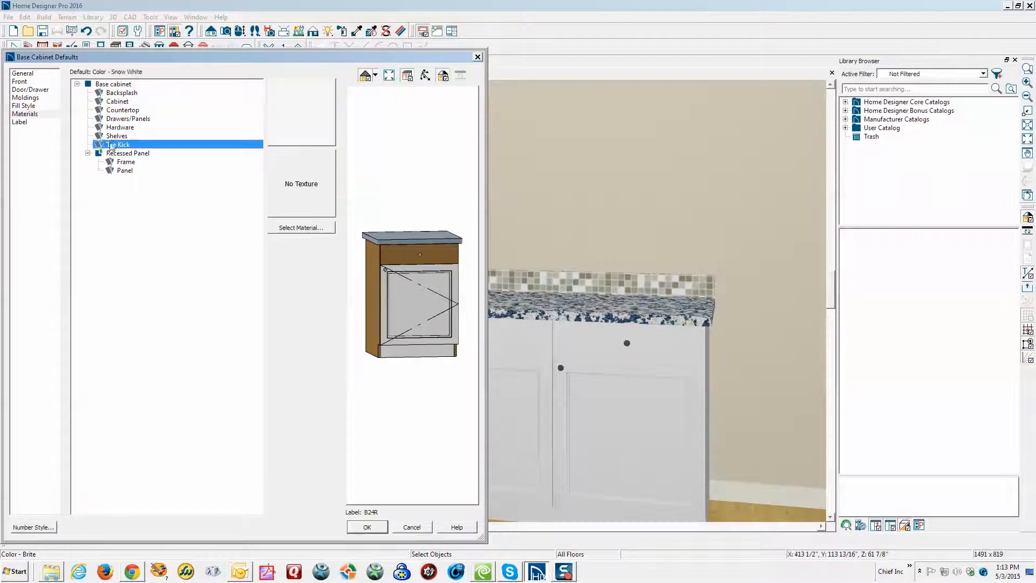
{"action": "left_click", "coordinate": [285, 232]}
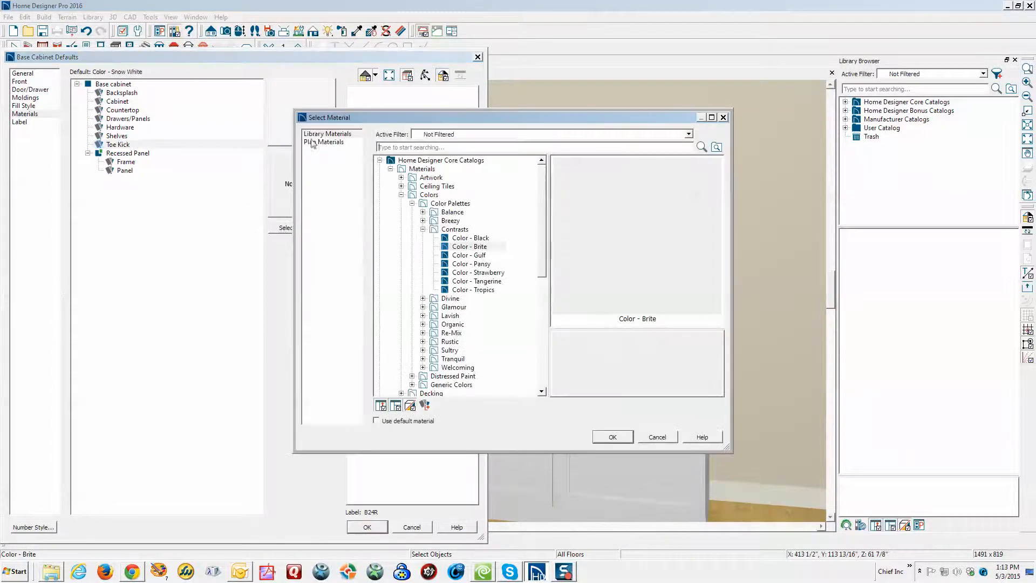
{"action": "left_click", "coordinate": [316, 142]}
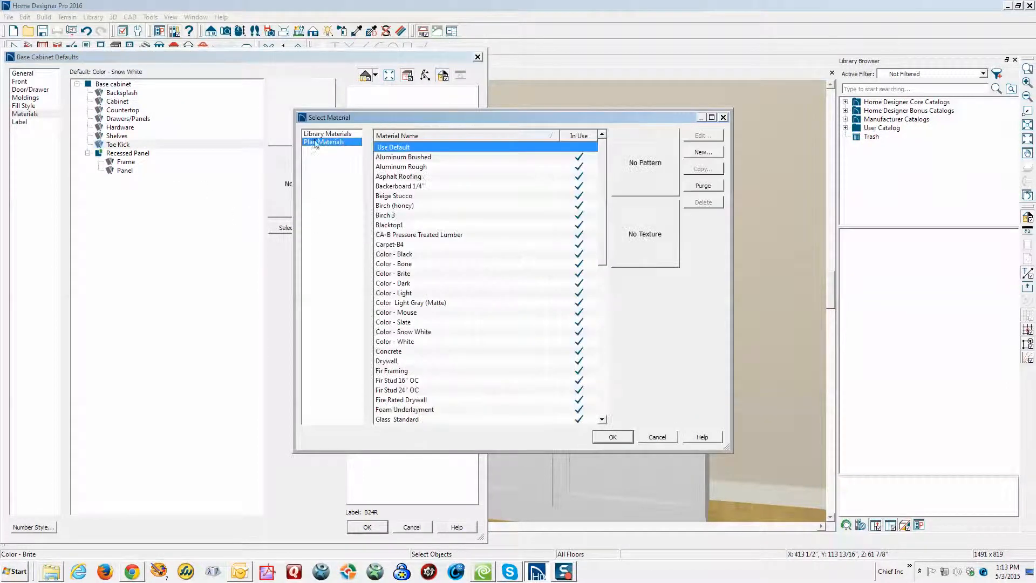
{"action": "scroll", "coordinate": [438, 276], "scroll_direction": "down", "scroll_amount": 4}
{"action": "left_click", "coordinate": [439, 276]}
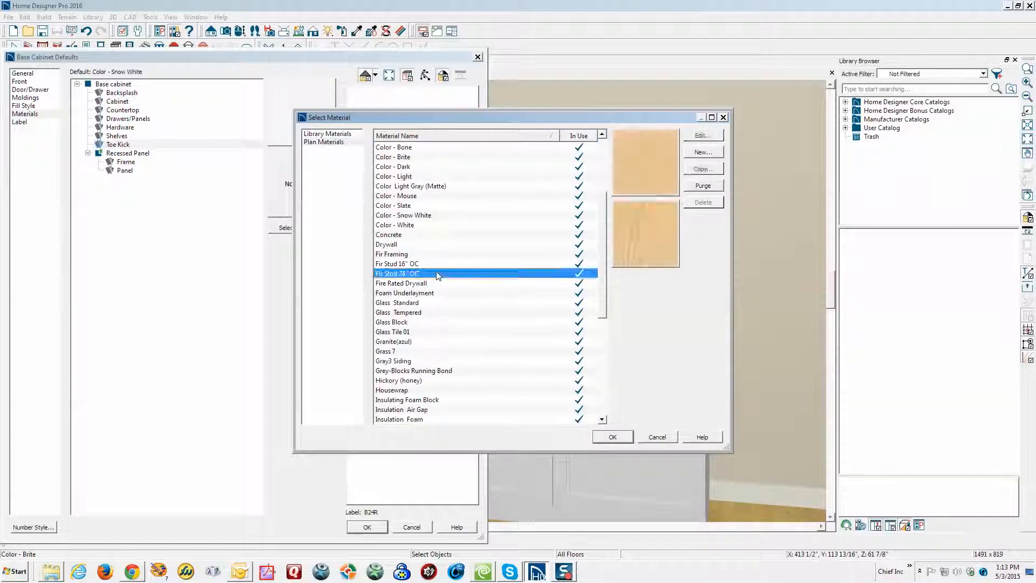
{"action": "scroll", "coordinate": [438, 274], "scroll_direction": "down", "scroll_amount": 7}
{"action": "left_click", "coordinate": [438, 264]}
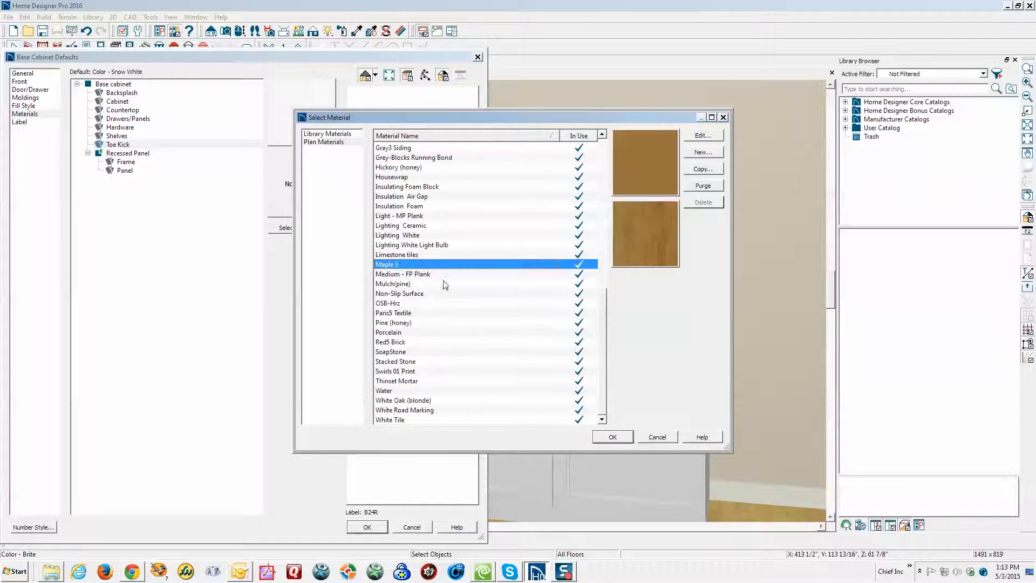
{"action": "left_click", "coordinate": [614, 437]}
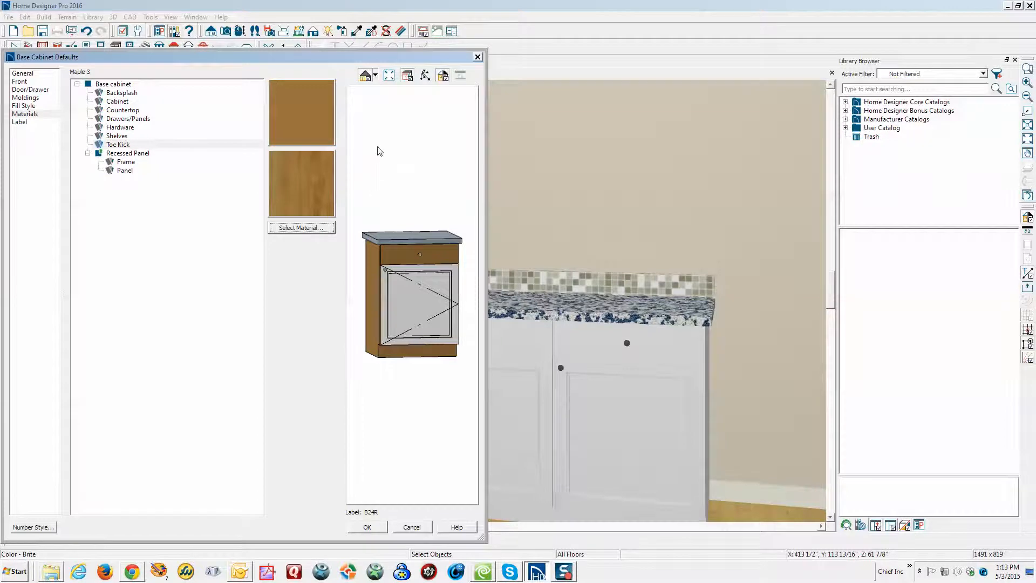
Step: Set the default base cabinet's Recessed Panel Frame material to Maple 3 from the plan's materials
{"action": "scroll", "coordinate": [391, 319], "scroll_direction": "up", "scroll_amount": 1}
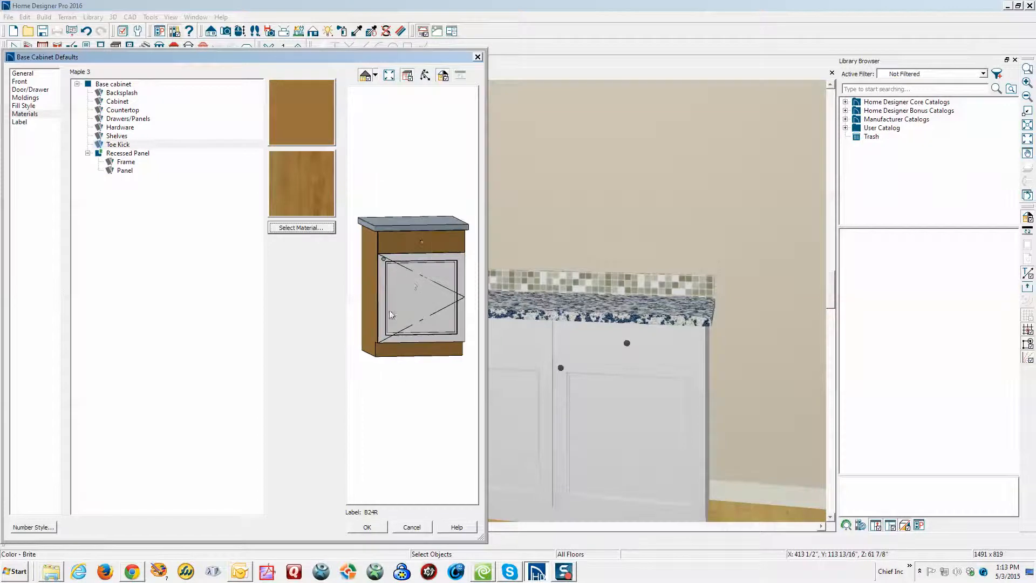
{"action": "left_click", "coordinate": [120, 120]}
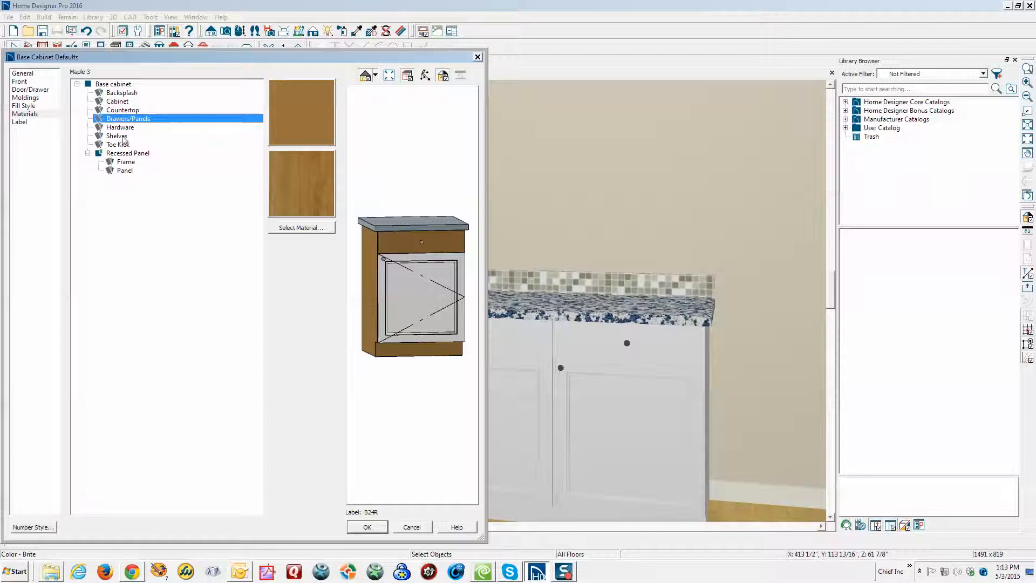
{"action": "left_click", "coordinate": [118, 137]}
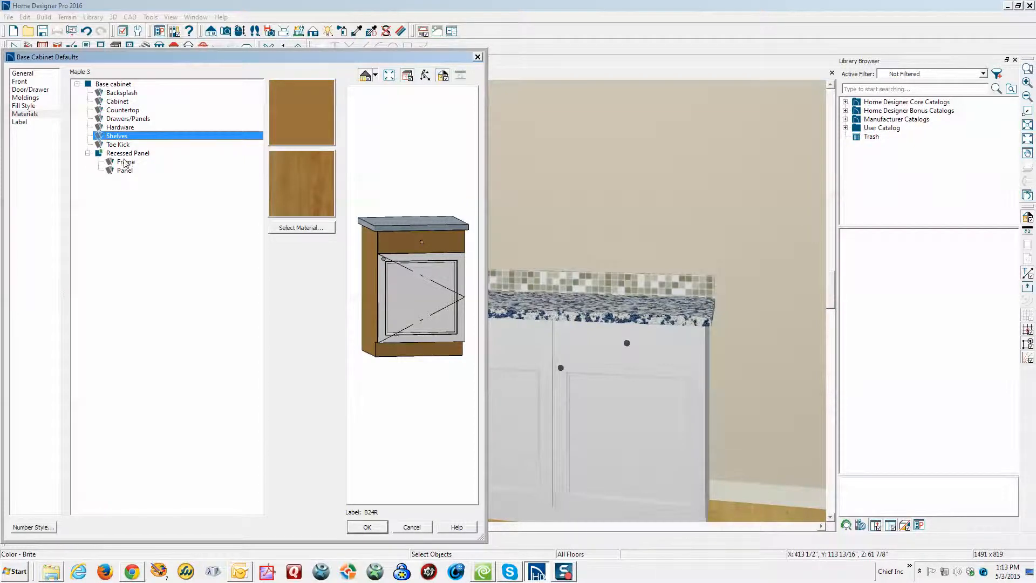
{"action": "left_click", "coordinate": [125, 162]}
{"action": "left_click", "coordinate": [276, 229]}
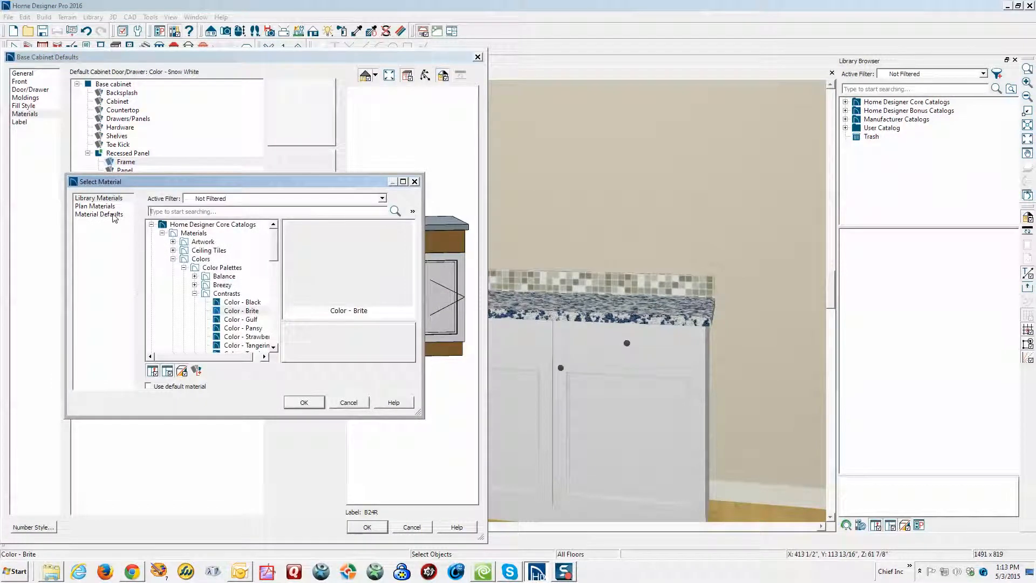
{"action": "left_click", "coordinate": [97, 207]}
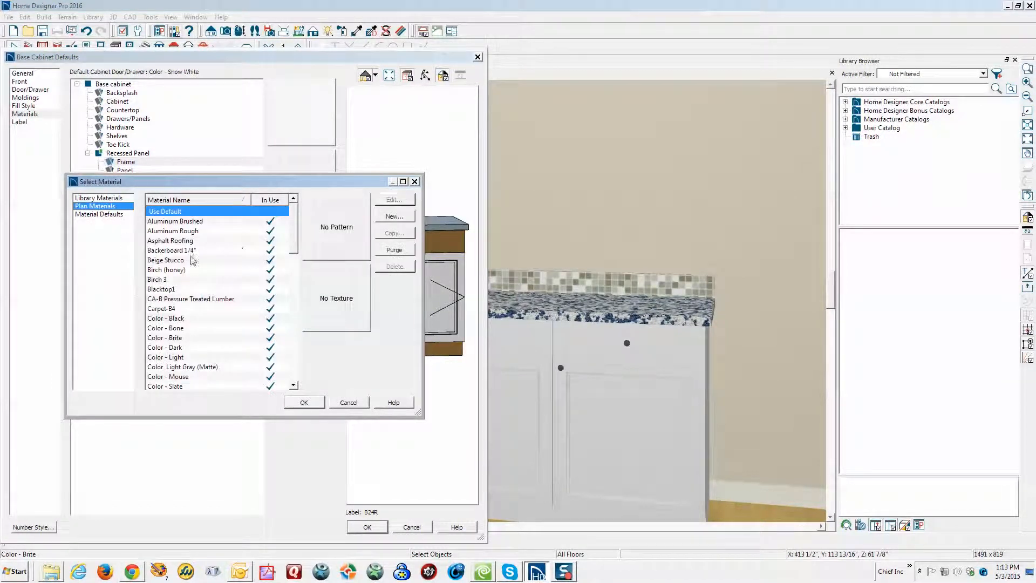
{"action": "left_click", "coordinate": [161, 261]}
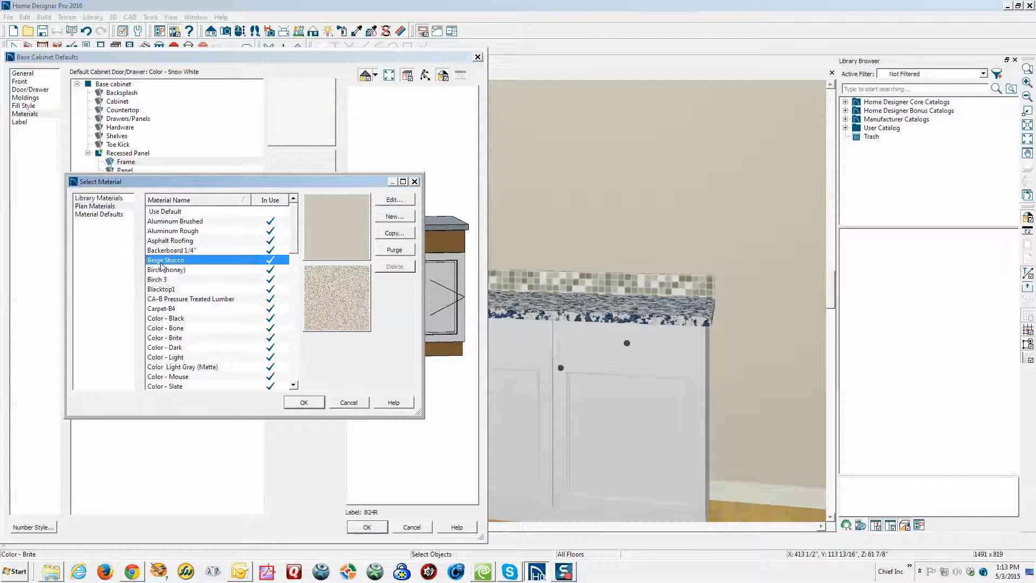
{"action": "key", "text": "m"}
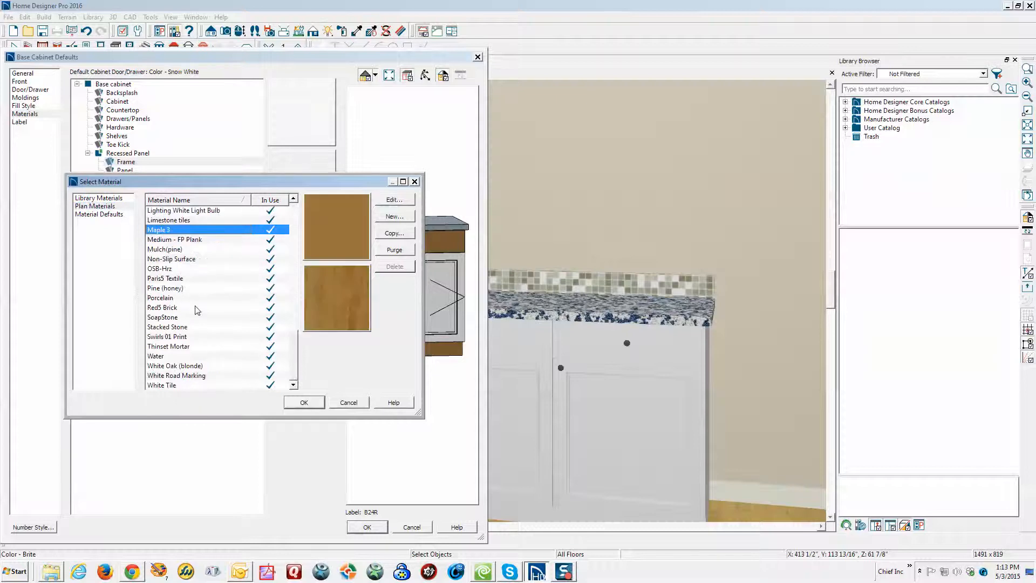
{"action": "left_click", "coordinate": [309, 404]}
Step: Set the default base cabinet's Recessed Panel Panel material to Maple 3 from the plan's materials and accept the defaults
{"action": "left_click", "coordinate": [125, 170]}
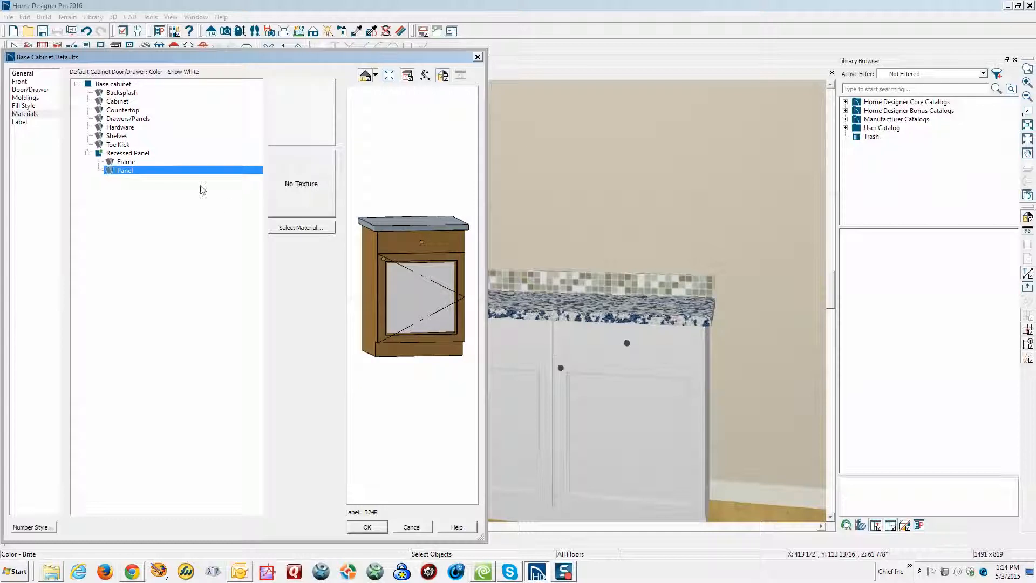
{"action": "left_click", "coordinate": [301, 228]}
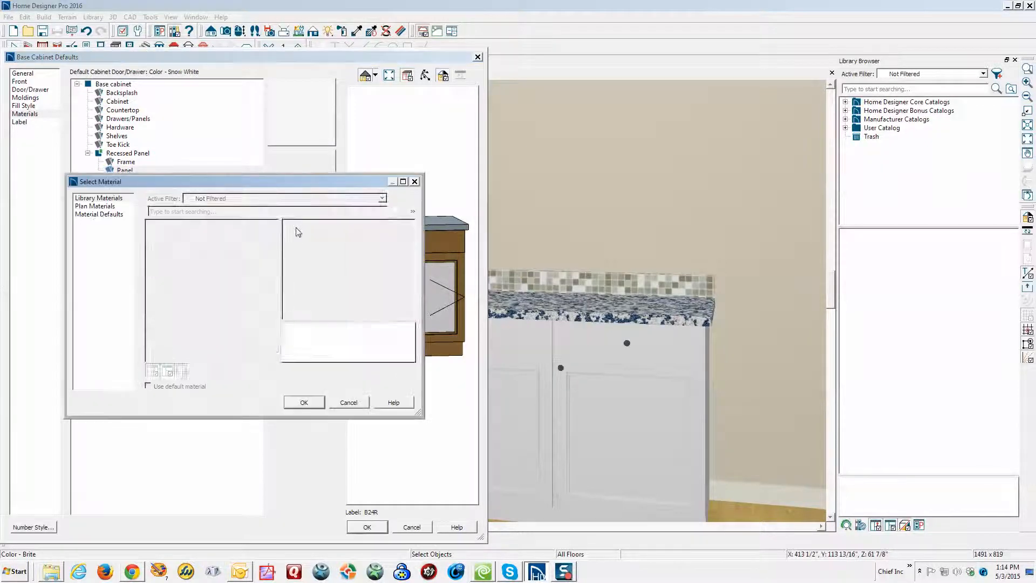
{"action": "left_click", "coordinate": [93, 206]}
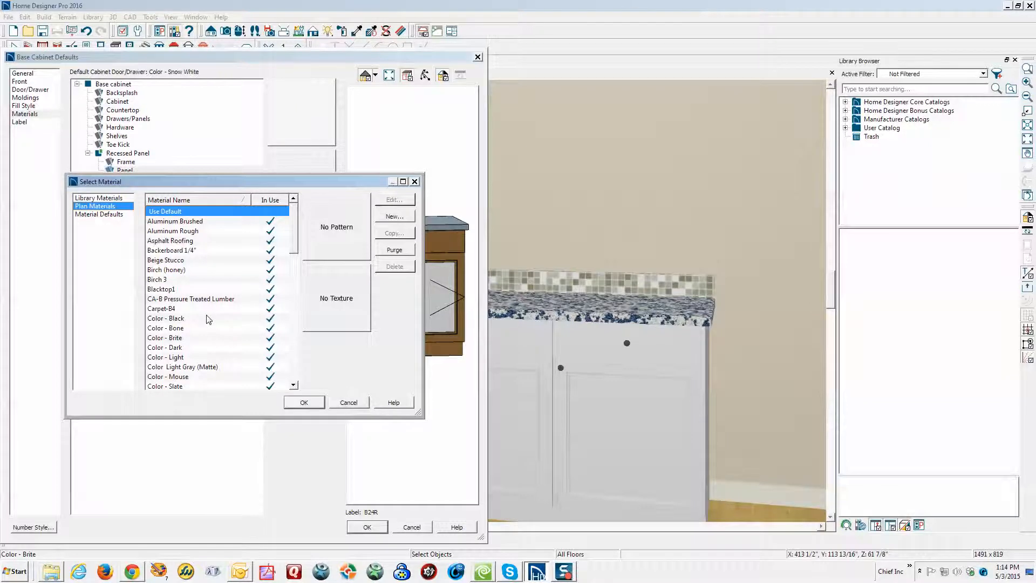
{"action": "left_click", "coordinate": [153, 309]}
{"action": "key", "text": "m"}
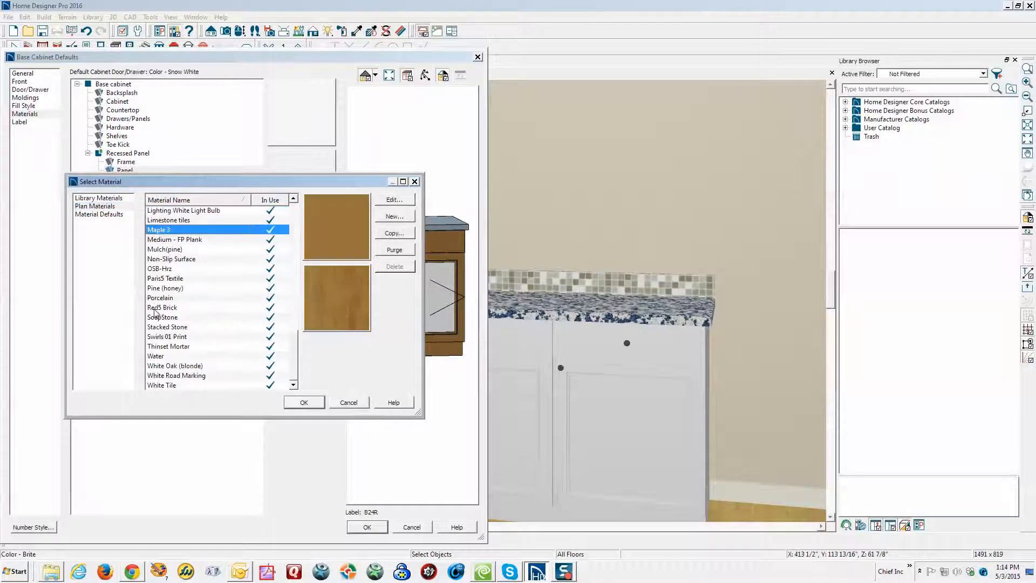
{"action": "left_click", "coordinate": [318, 405]}
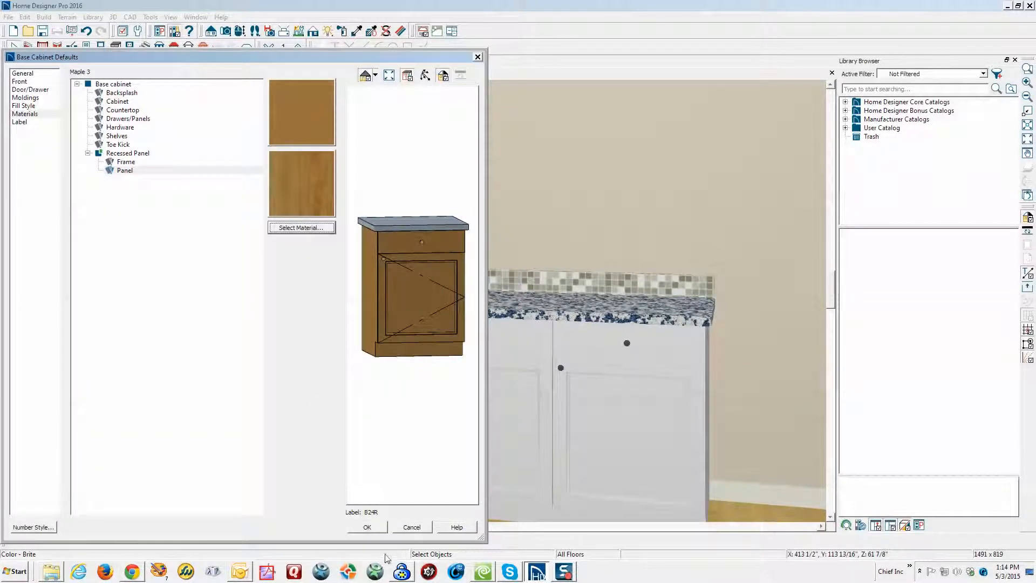
{"action": "left_click", "coordinate": [368, 527]}
{"action": "left_click", "coordinate": [196, 417]}
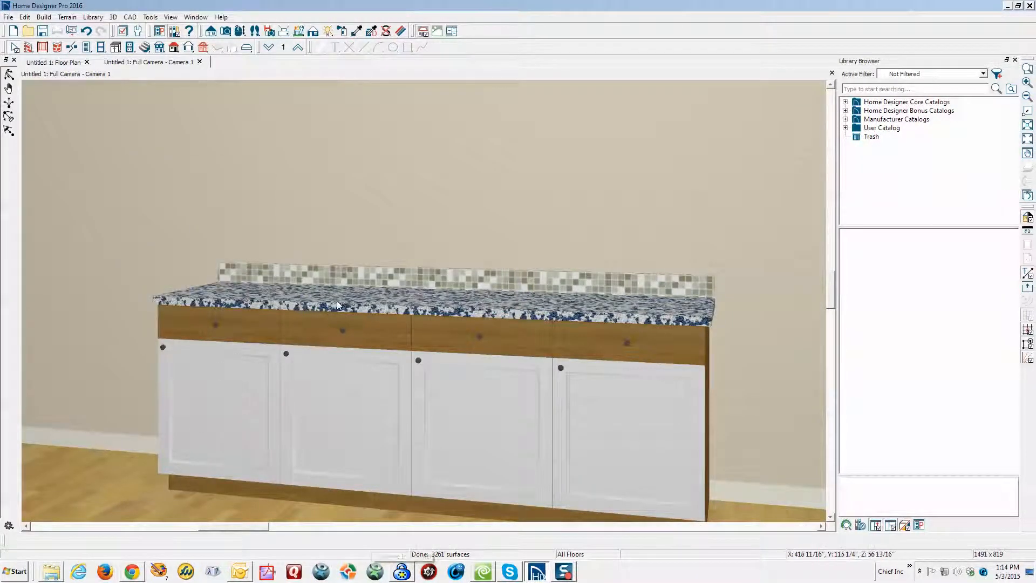
Step: Select all four base cabinets and check the door Frame material in their specification, leaving it without changes
{"action": "scroll", "coordinate": [337, 305], "scroll_direction": "down", "scroll_amount": 2}
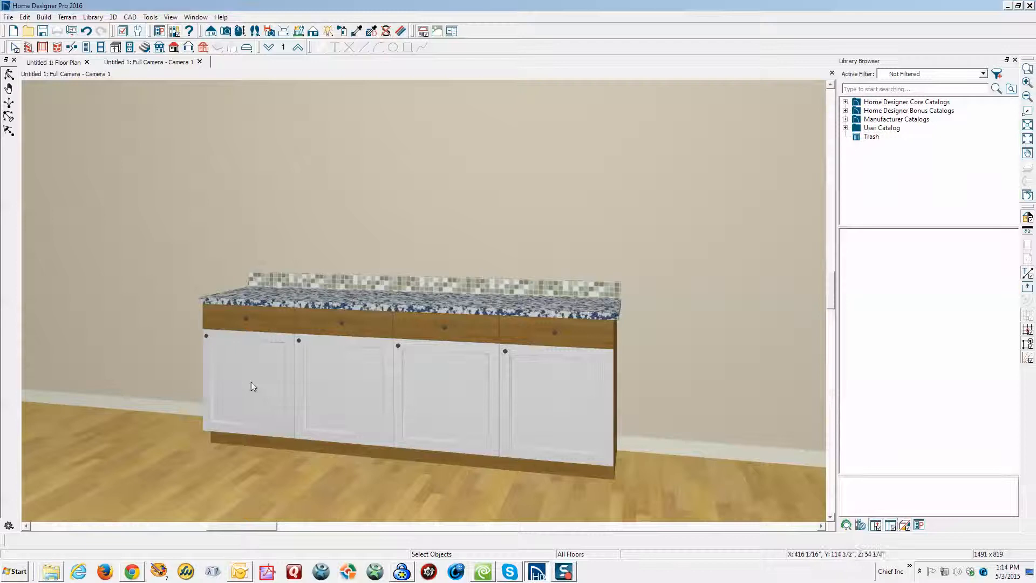
{"action": "left_click", "coordinate": [363, 402]}
{"action": "left_click", "coordinate": [426, 406], "text": "shift"}
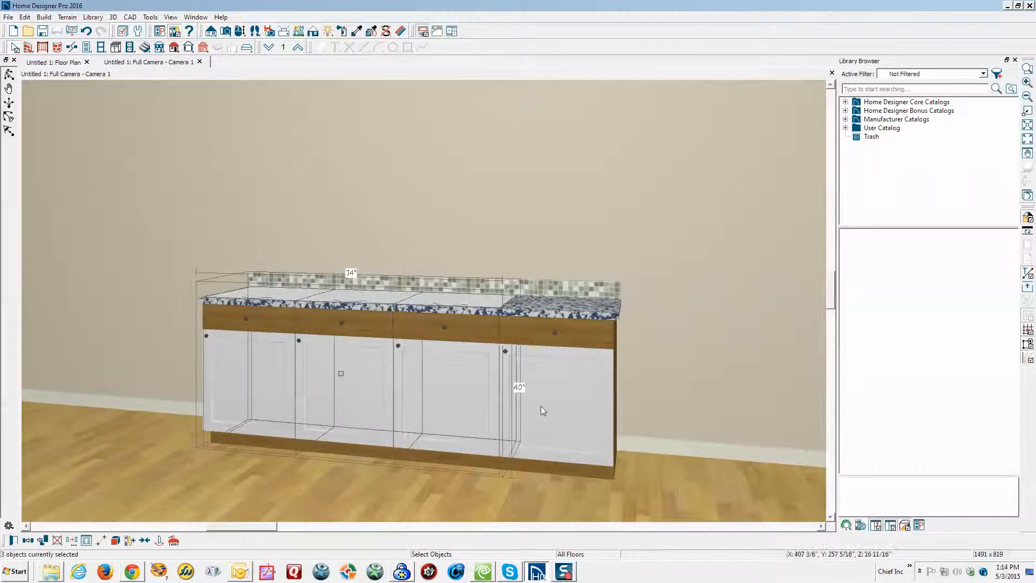
{"action": "left_click", "coordinate": [541, 406], "text": "shift"}
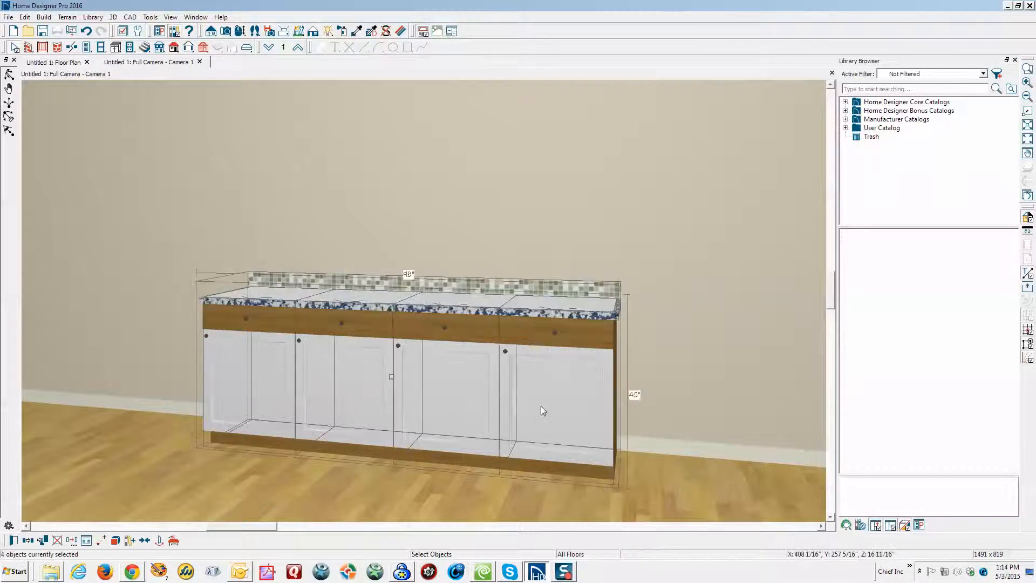
{"action": "left_click", "coordinate": [14, 541]}
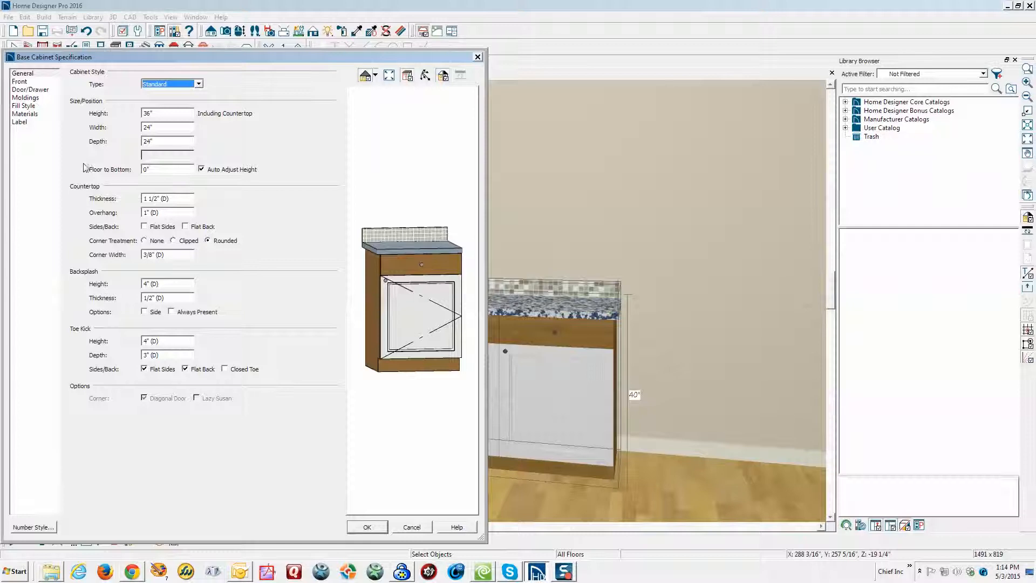
{"action": "left_click", "coordinate": [24, 114]}
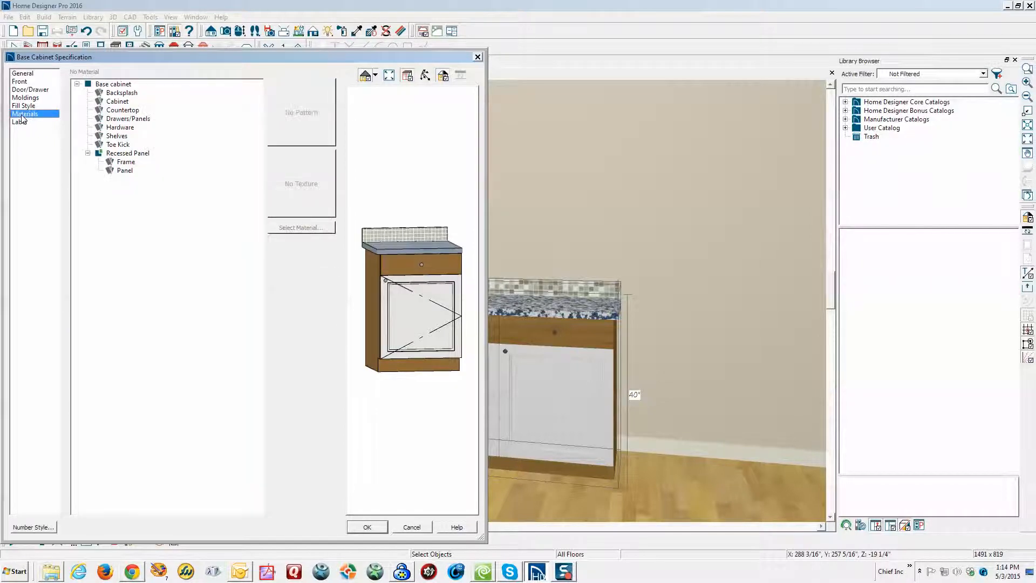
{"action": "left_click", "coordinate": [127, 162]}
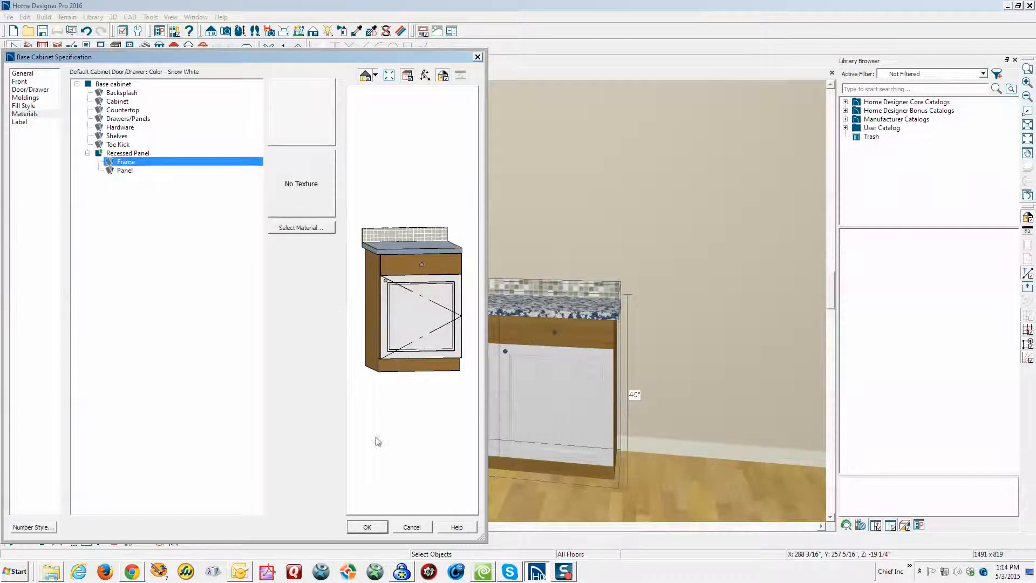
{"action": "left_click", "coordinate": [412, 526]}
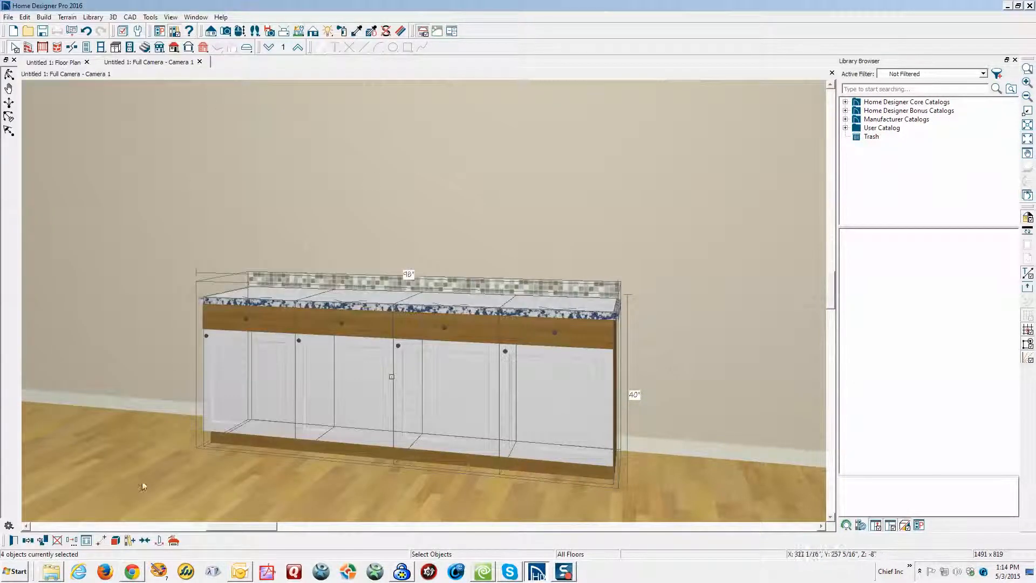
Step: Sample Maple 3 from a drawer front with the Material Eyedropper and paint the centre panels of all four cabinet doors
{"action": "scroll", "coordinate": [241, 141], "scroll_direction": "up", "scroll_amount": 1}
{"action": "left_click", "coordinate": [357, 31]}
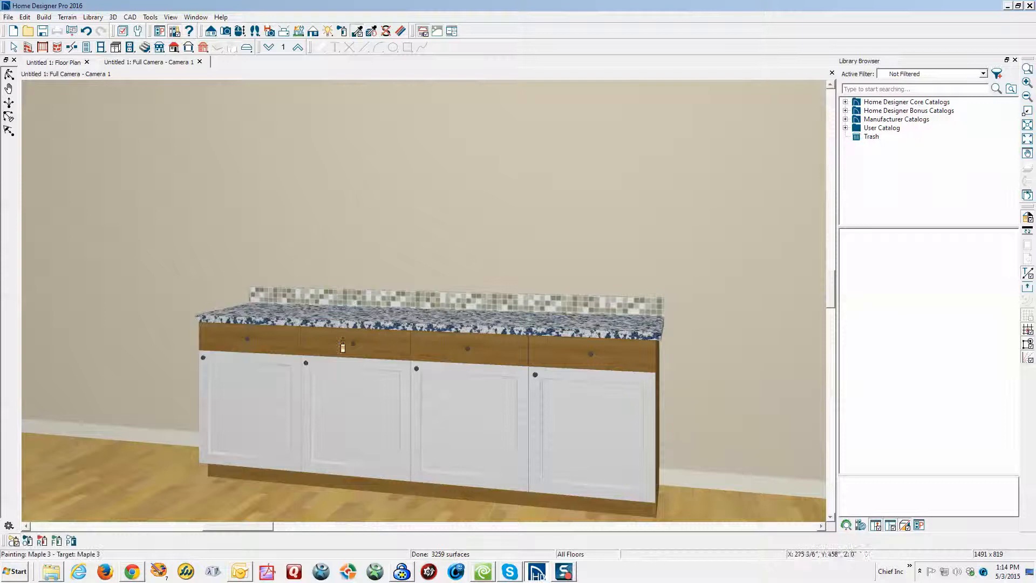
{"action": "left_click", "coordinate": [287, 412]}
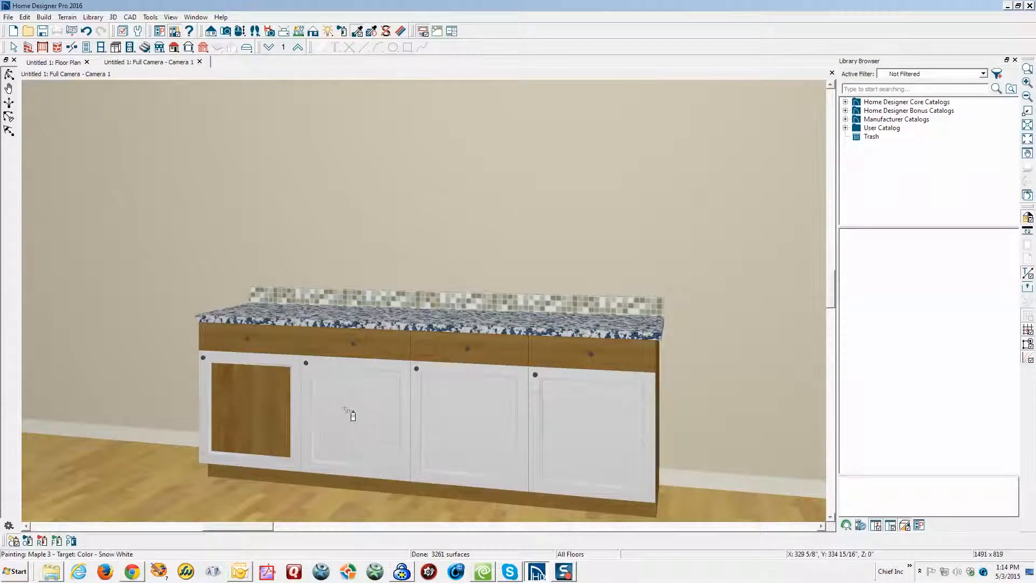
{"action": "left_click", "coordinate": [319, 411]}
{"action": "left_click", "coordinate": [436, 423]}
{"action": "left_click", "coordinate": [562, 423]}
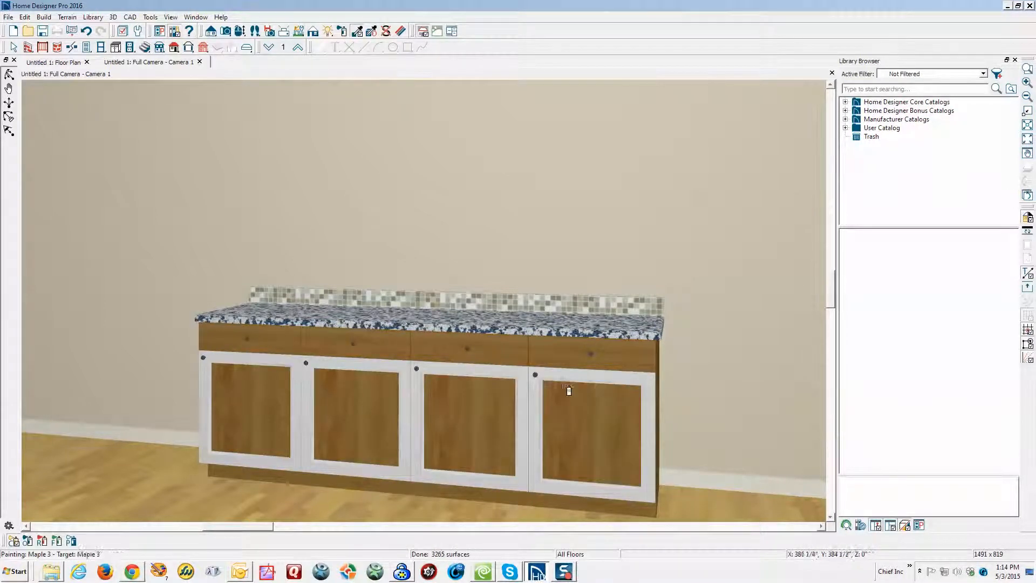
Step: Paint the frames of all four cabinet doors with Maple 3 and leave the Material Painter
{"action": "left_click", "coordinate": [531, 385]}
{"action": "left_click", "coordinate": [507, 380]}
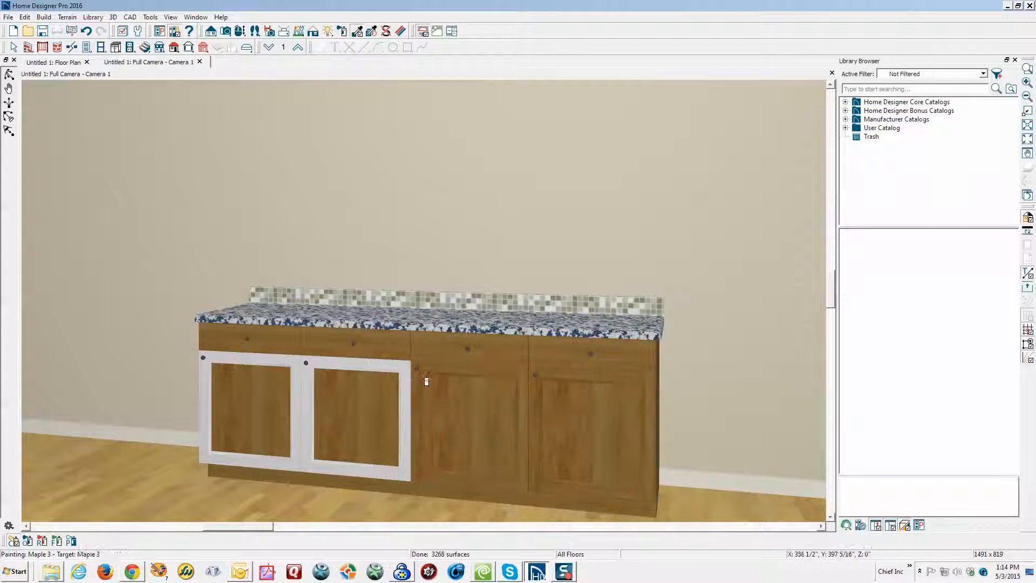
{"action": "left_click", "coordinate": [377, 371]}
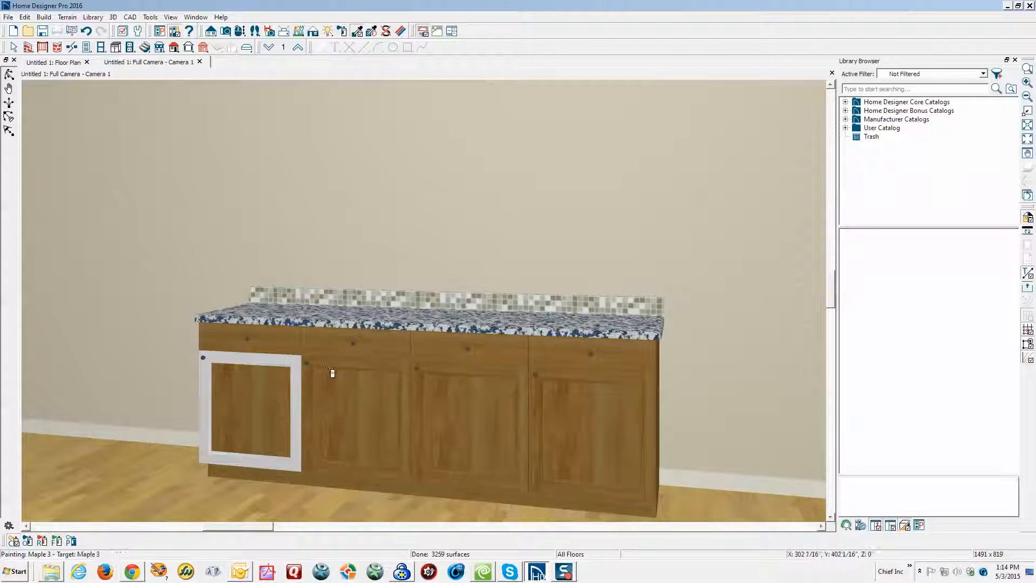
{"action": "left_click", "coordinate": [269, 365]}
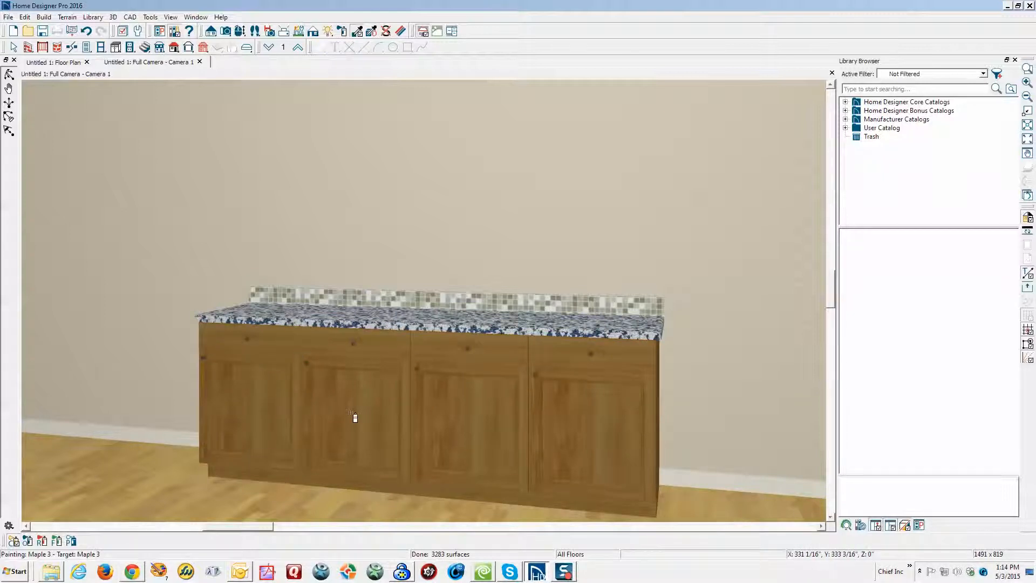
{"action": "key", "text": "Escape"}
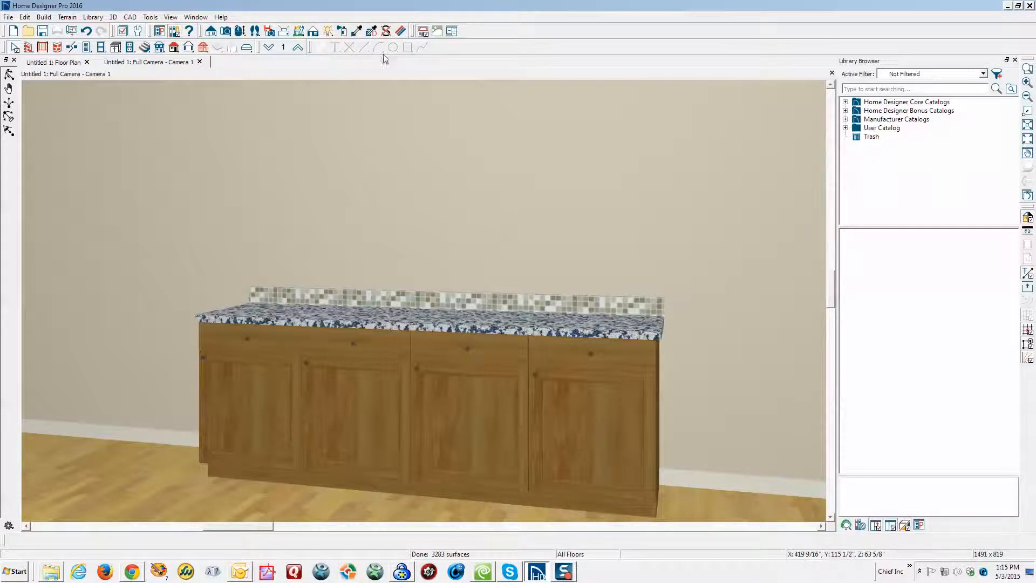
Step: Reload Maple 3 with the Material Eyedropper and examine the Material Painter modes, such as Component and Floor, with the edit tools floating over the view
{"action": "left_click", "coordinate": [357, 31]}
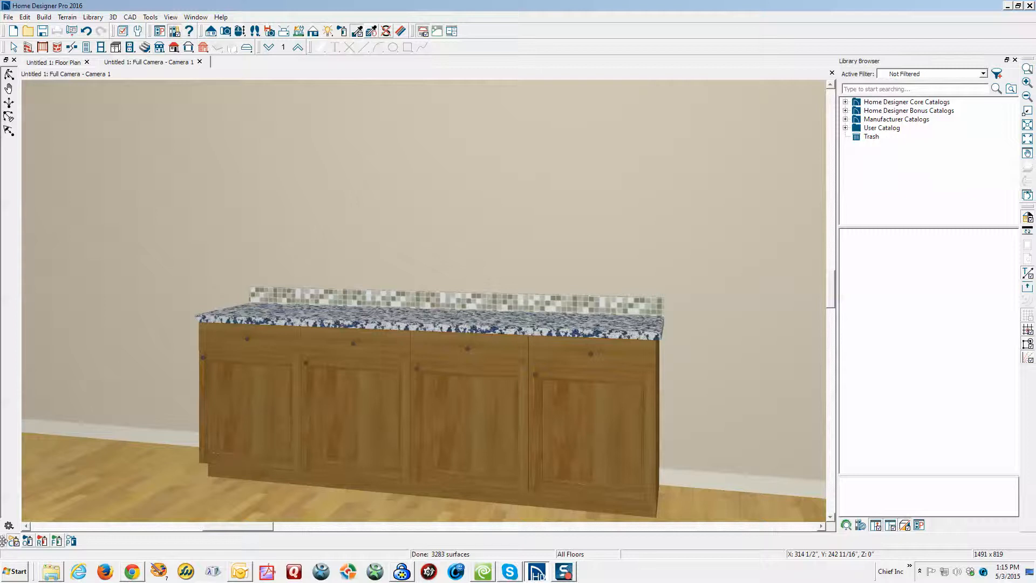
{"action": "mouse_move", "coordinate": [3, 540]}
{"action": "left_mouse_down"}
{"action": "mouse_move", "coordinate": [72, 435]}
{"action": "mouse_move", "coordinate": [118, 399]}
{"action": "left_mouse_up"}
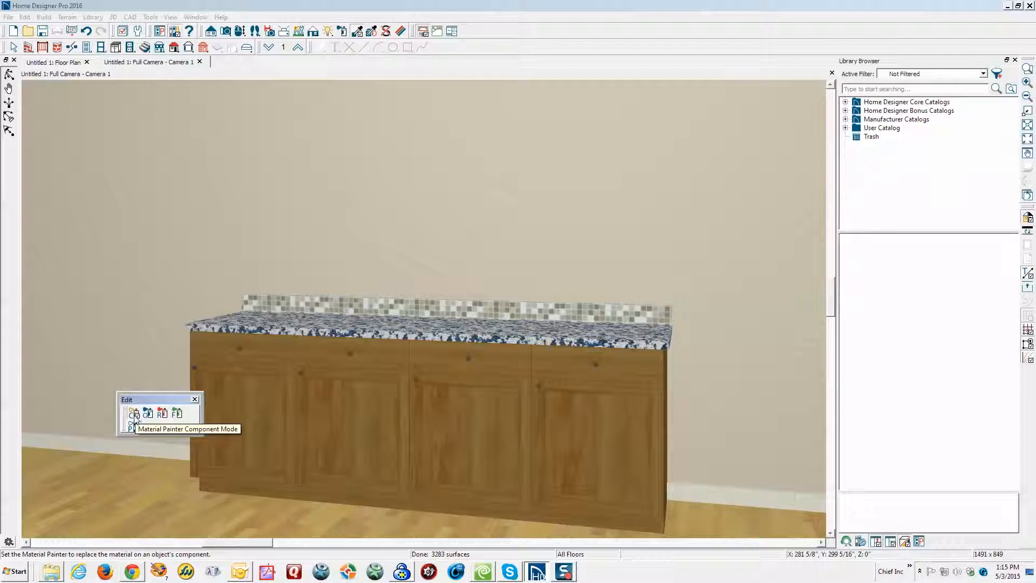
{"action": "left_click", "coordinate": [135, 415]}
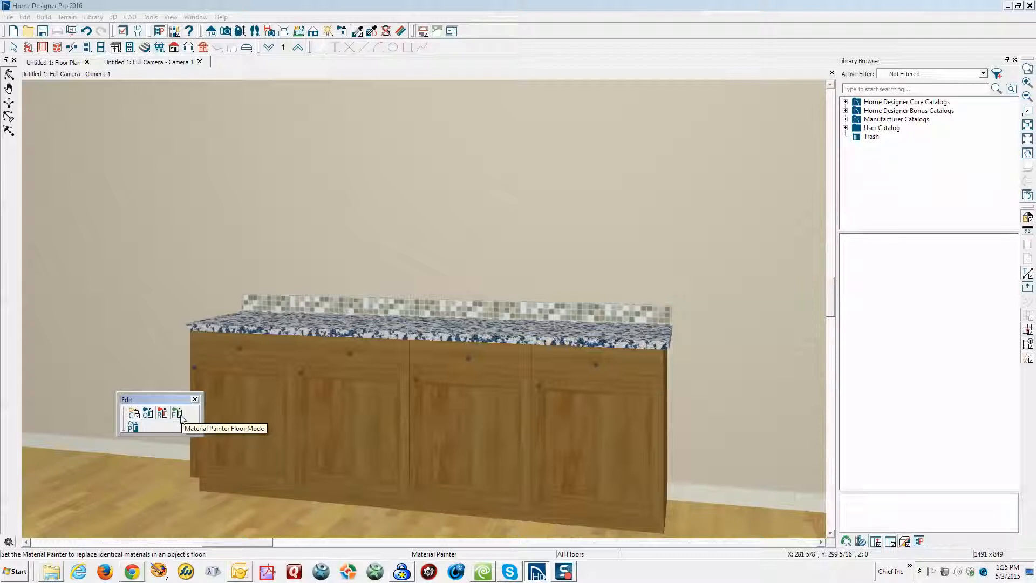
{"action": "left_click", "coordinate": [134, 426]}
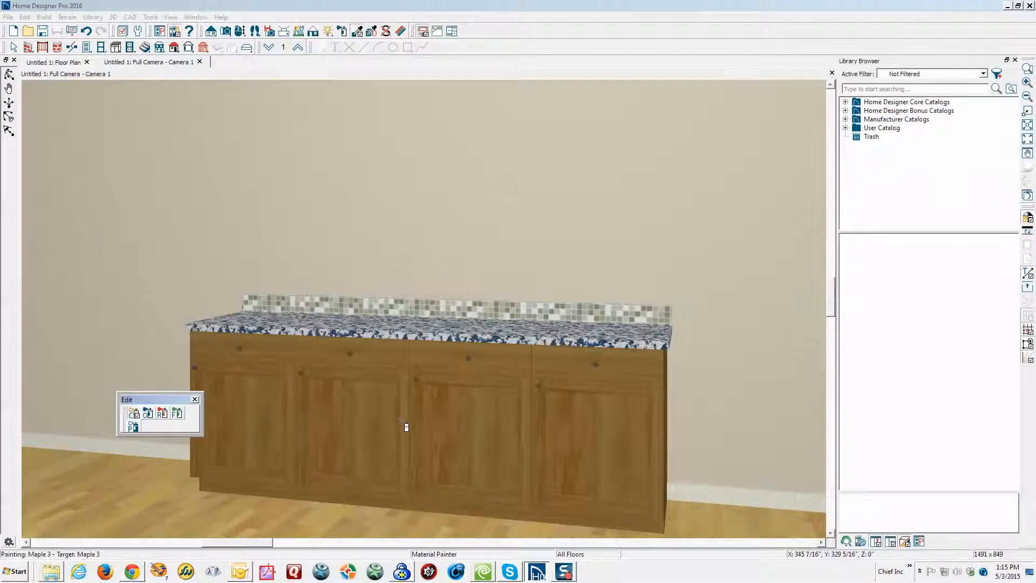
Step: Place a wall cabinet on the wall above the left end of the base cabinet run
{"action": "scroll", "coordinate": [397, 393], "scroll_direction": "down", "scroll_amount": 2}
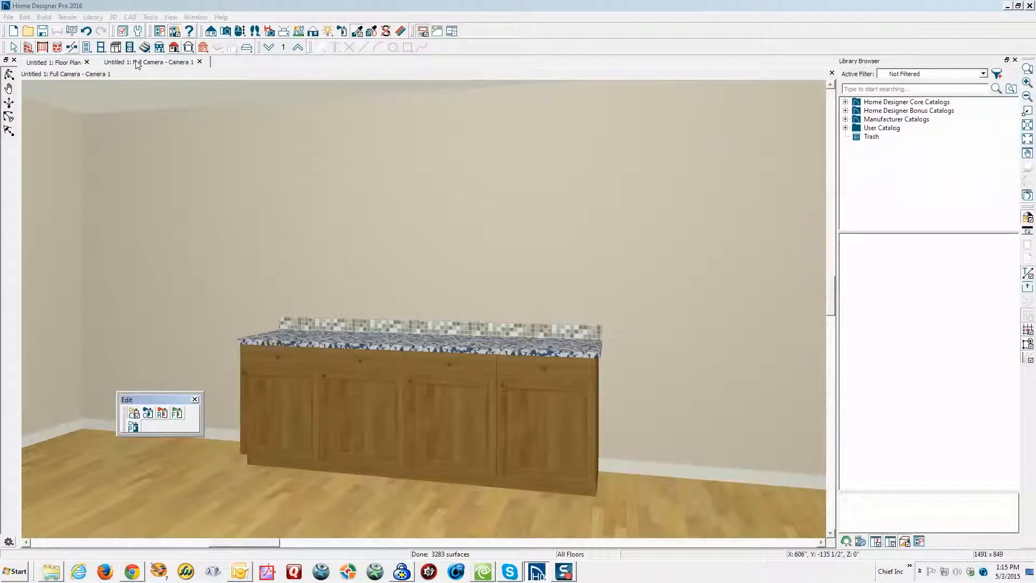
{"action": "left_click", "coordinate": [116, 47]}
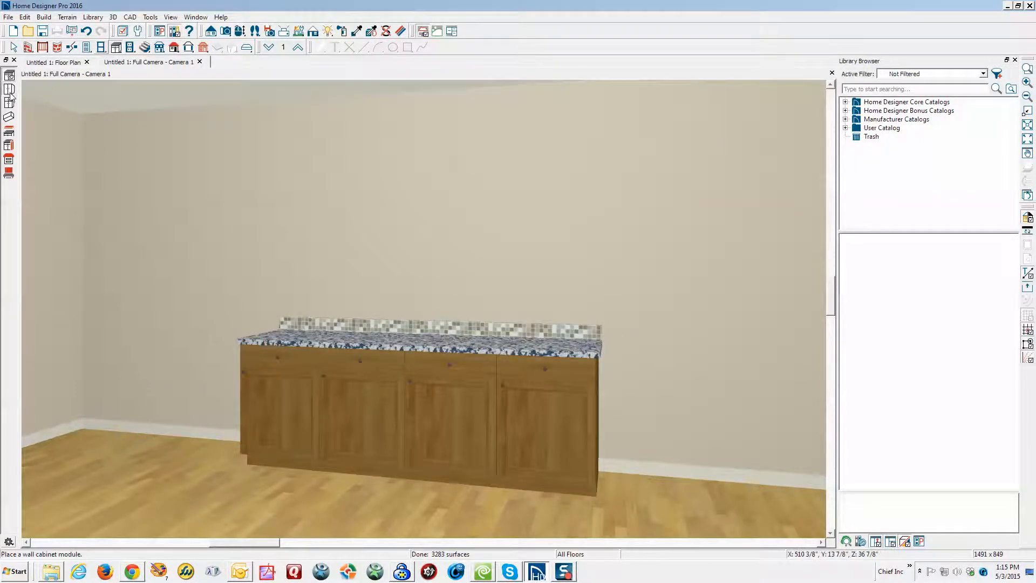
{"action": "left_click", "coordinate": [330, 236]}
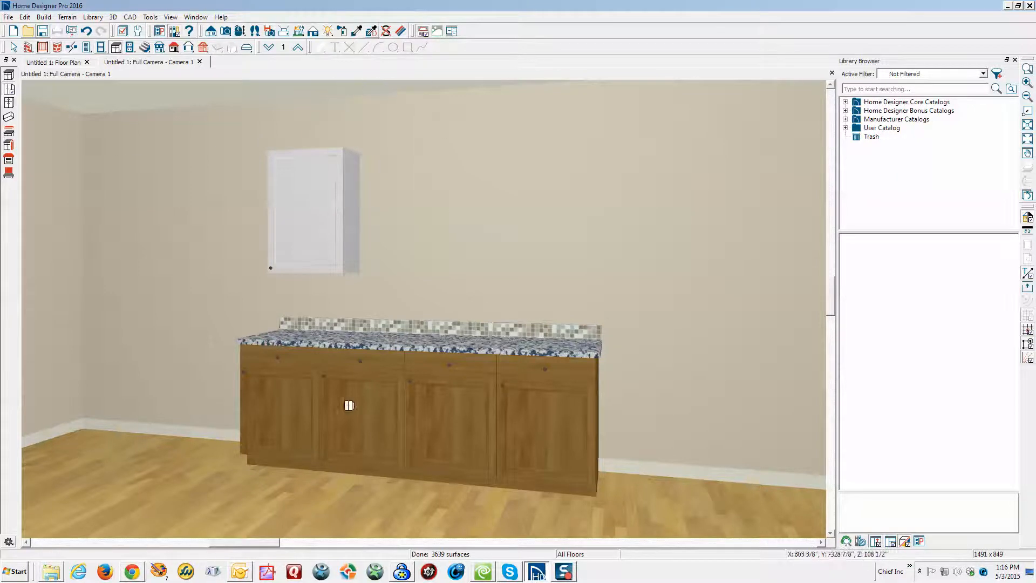
Step: Examine the size settings and material components in the wall cabinet defaults and close the default settings
{"action": "left_click", "coordinate": [28, 18]}
{"action": "left_click", "coordinate": [50, 229]}
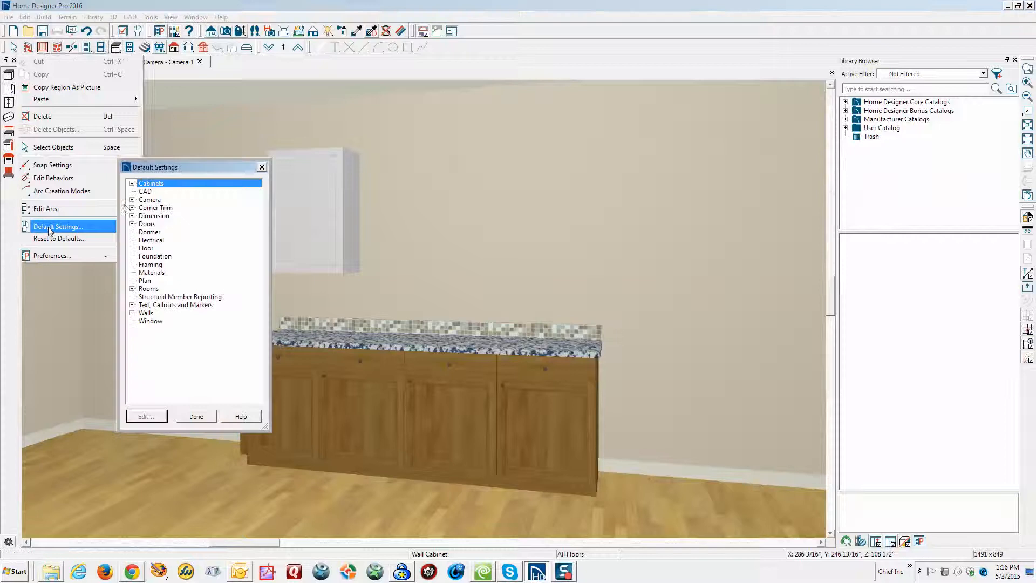
{"action": "left_click", "coordinate": [132, 183]}
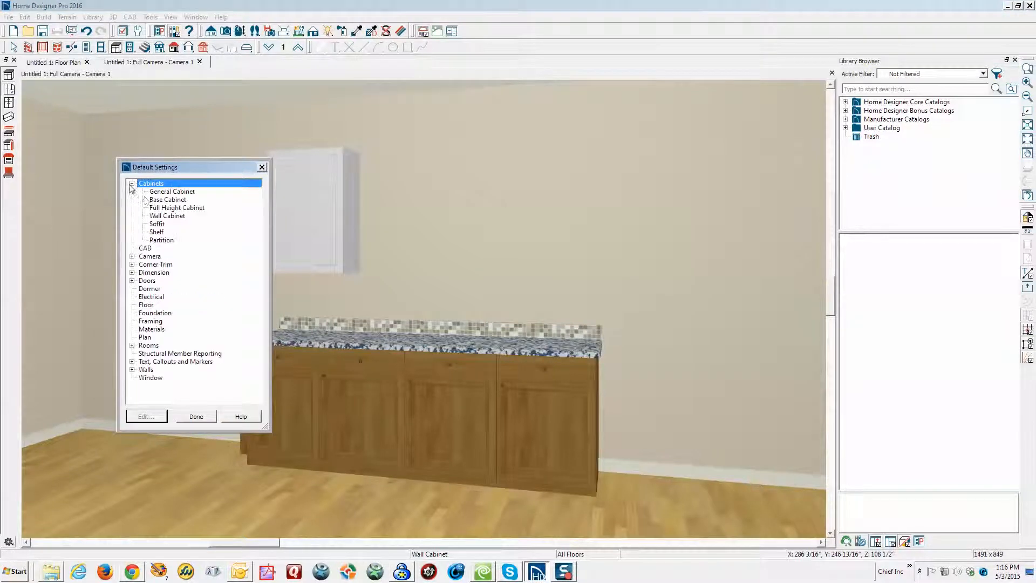
{"action": "left_click", "coordinate": [167, 216]}
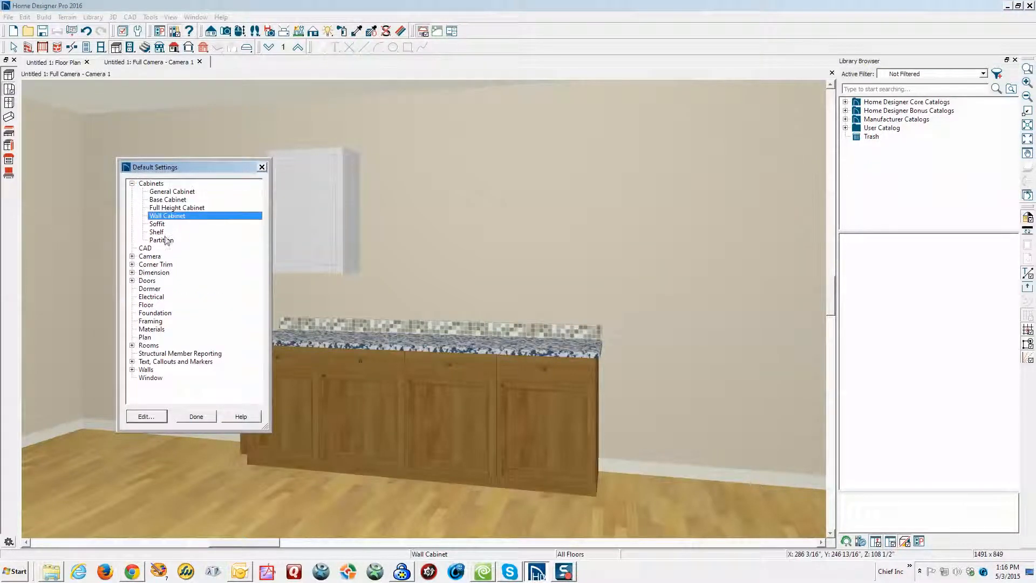
{"action": "left_click", "coordinate": [145, 416]}
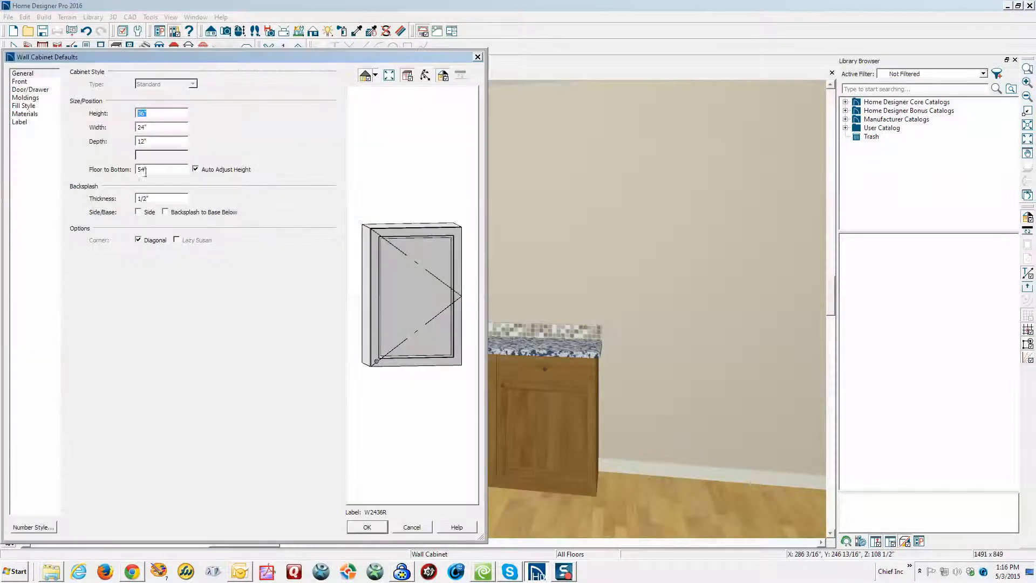
{"action": "left_click", "coordinate": [25, 115]}
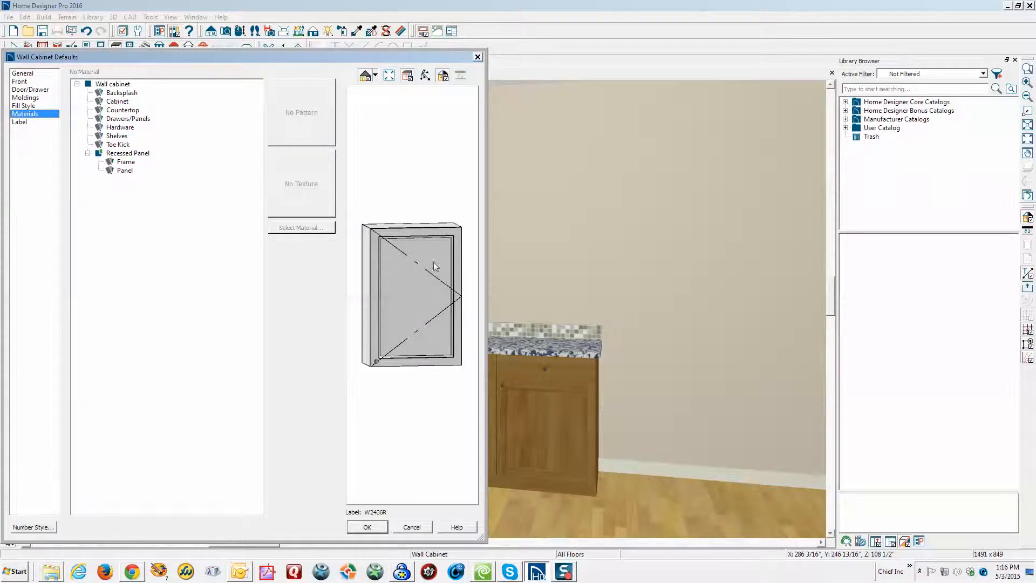
{"action": "left_click", "coordinate": [374, 529]}
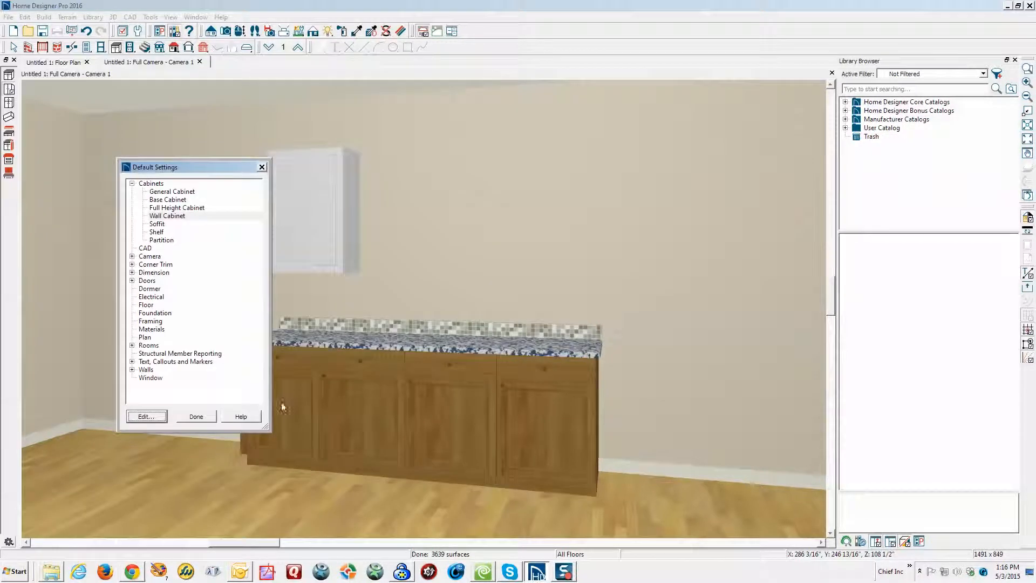
{"action": "left_click", "coordinate": [195, 417]}
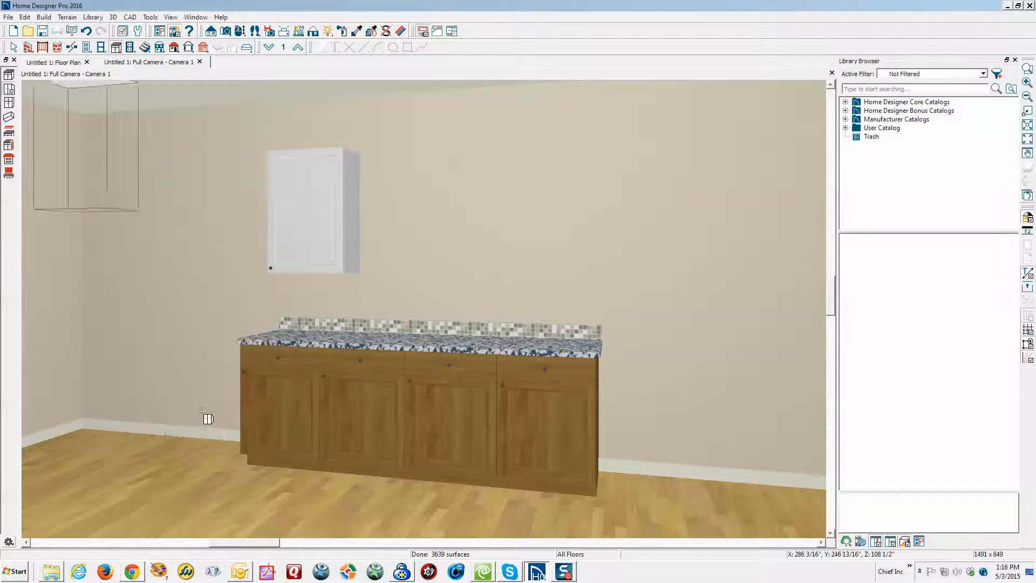
Step: Place three more wall cabinets side by side along the wall above the base cabinet run and leave the cabinet tool
{"action": "left_click", "coordinate": [406, 206]}
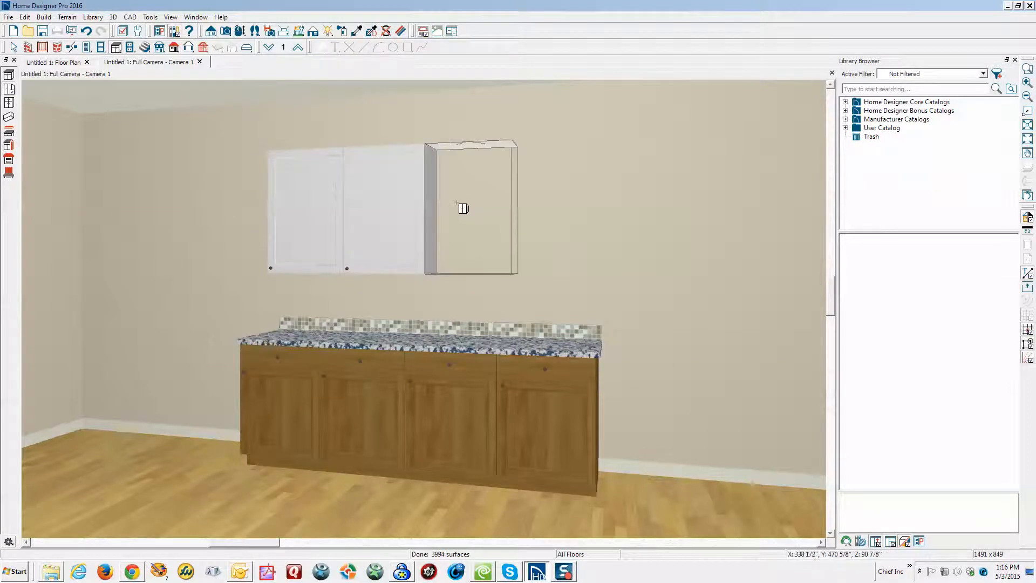
{"action": "left_click", "coordinate": [520, 215]}
{"action": "left_click", "coordinate": [552, 216]}
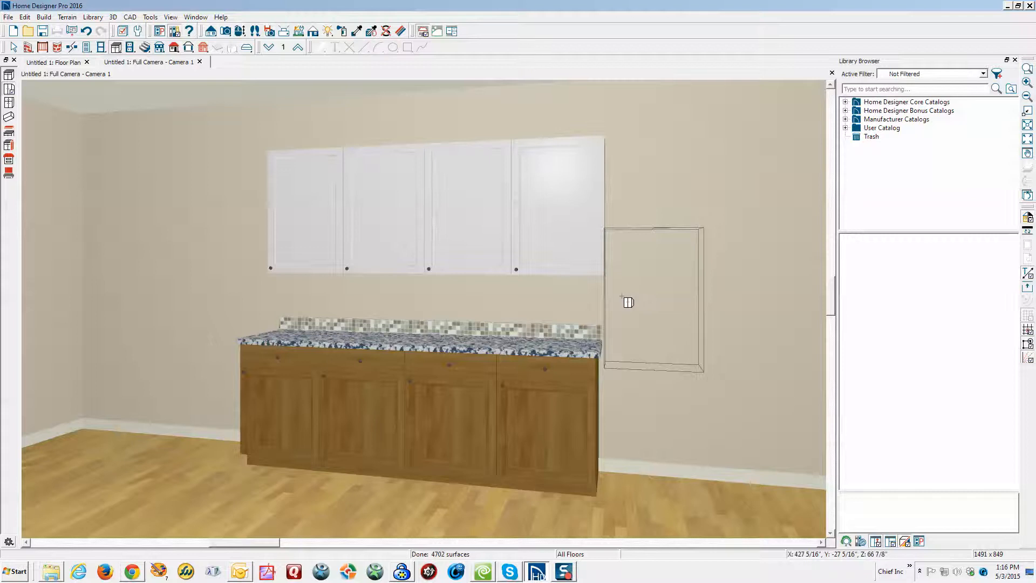
{"action": "left_click", "coordinate": [13, 48]}
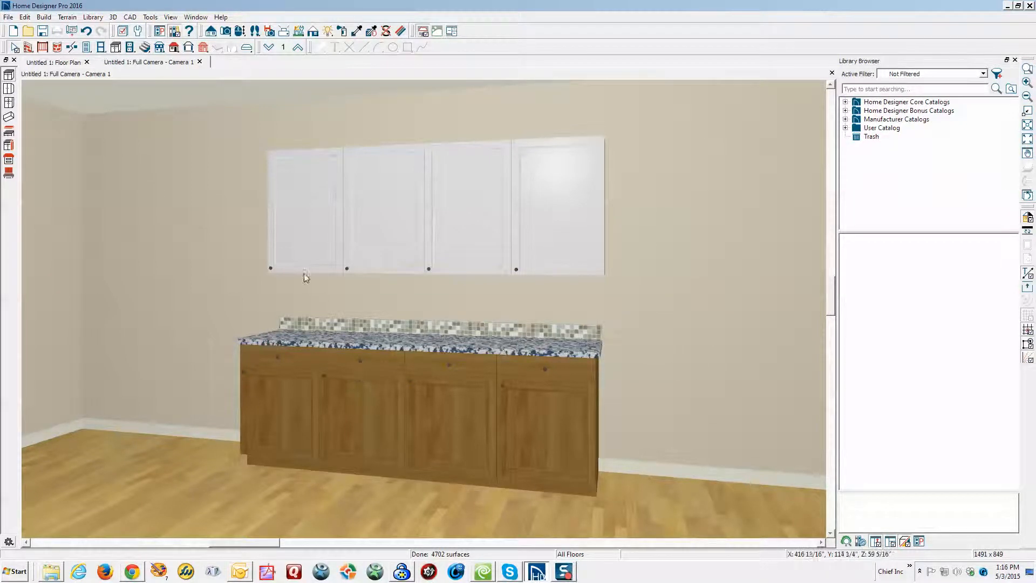
Step: Select all four wall cabinets together and examine the material components in their shared specification, leaving it without changes
{"action": "left_click", "coordinate": [324, 232]}
{"action": "left_click", "coordinate": [372, 236], "text": "shift"}
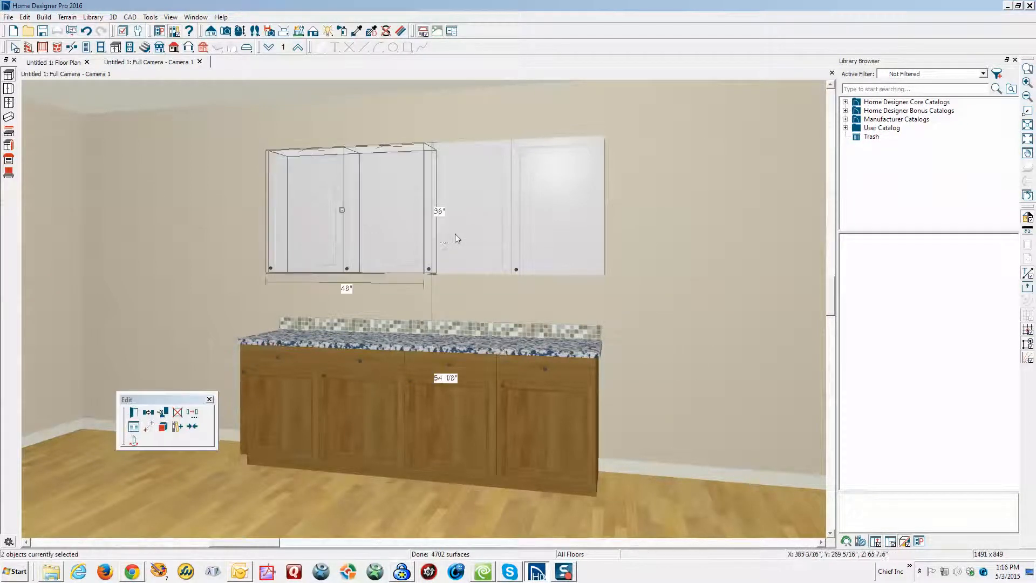
{"action": "left_click", "coordinate": [455, 234], "text": "shift"}
{"action": "left_click", "coordinate": [541, 238], "text": "shift"}
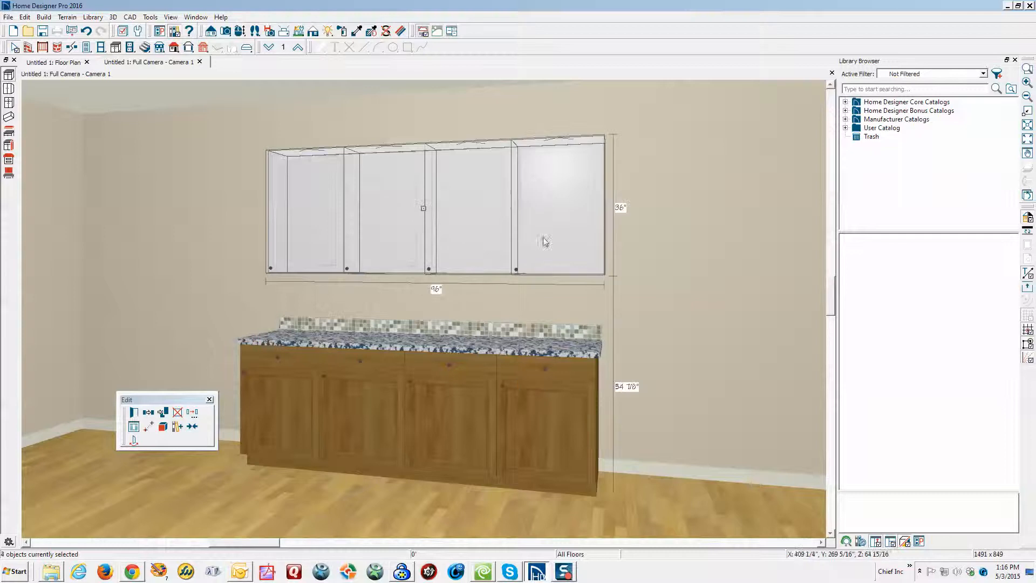
{"action": "left_click", "coordinate": [135, 414]}
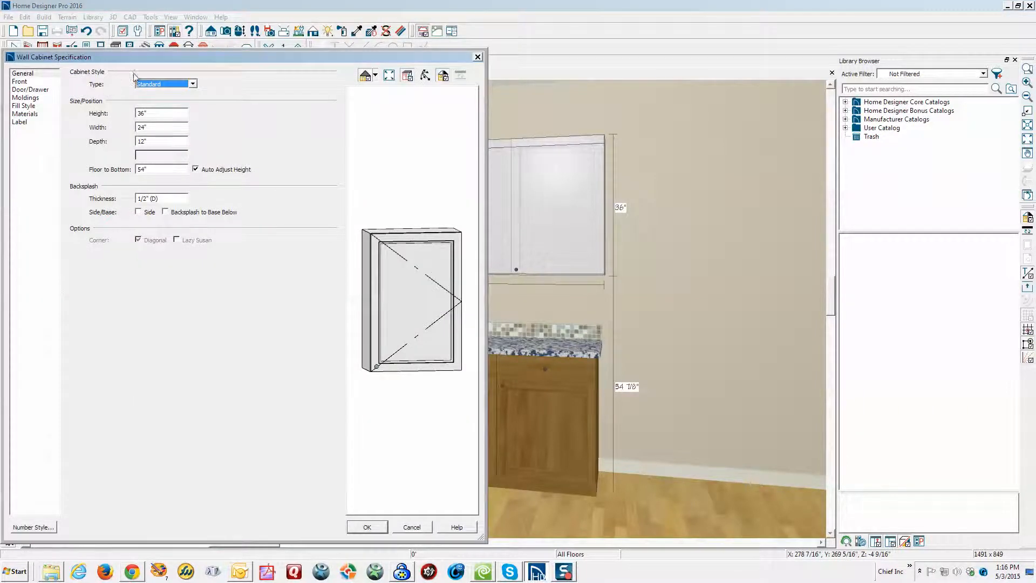
{"action": "left_click", "coordinate": [31, 115]}
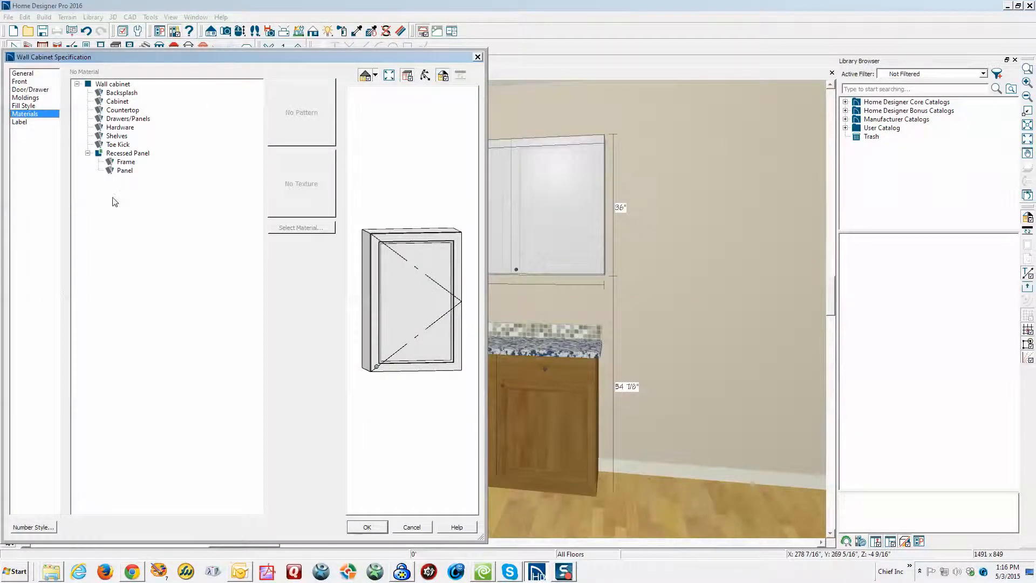
{"action": "left_click", "coordinate": [426, 528]}
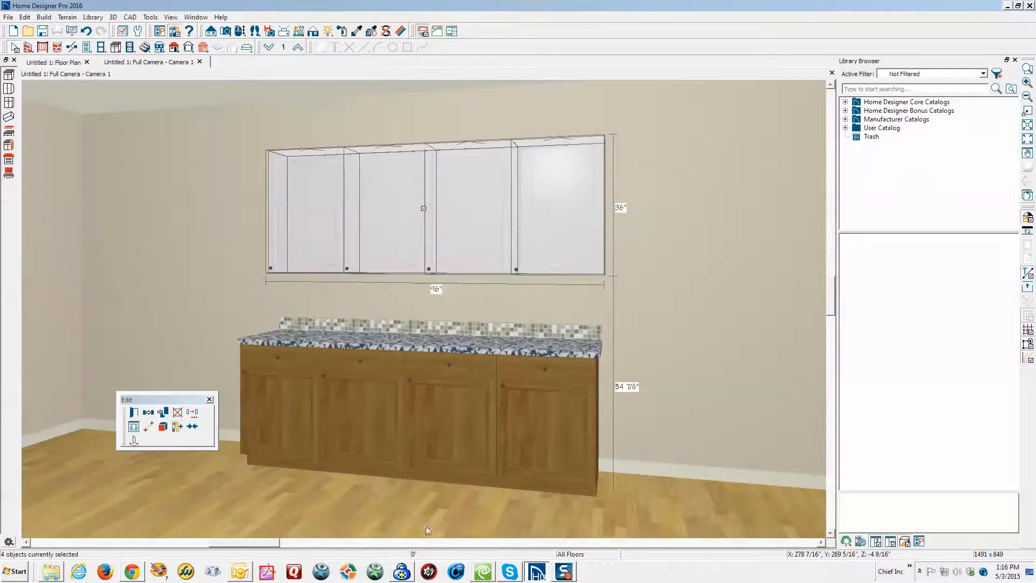
Step: Examine the backsplash material in the wall cabinet defaults and cancel without changing it
{"action": "left_click", "coordinate": [26, 18]}
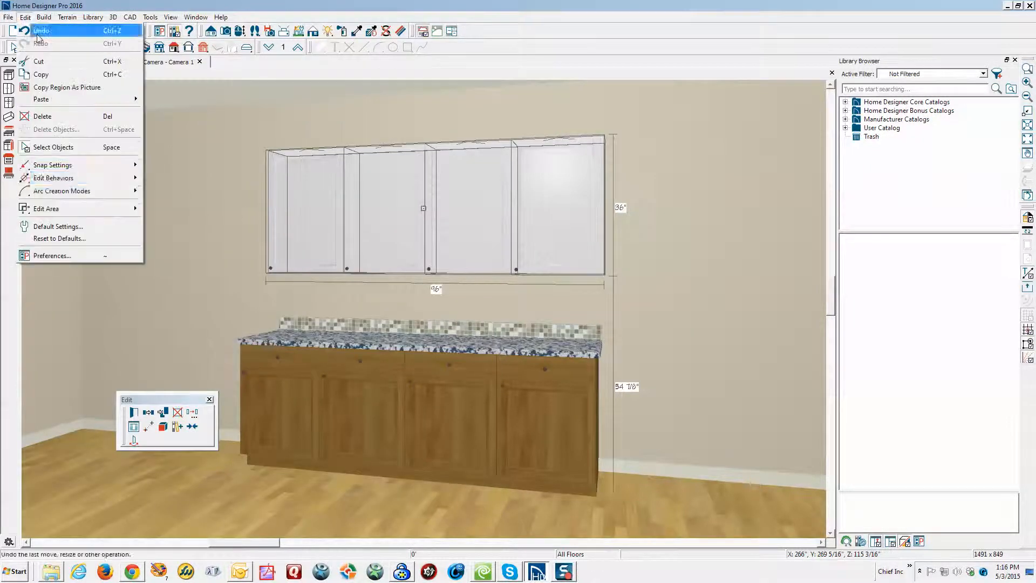
{"action": "left_click", "coordinate": [56, 227]}
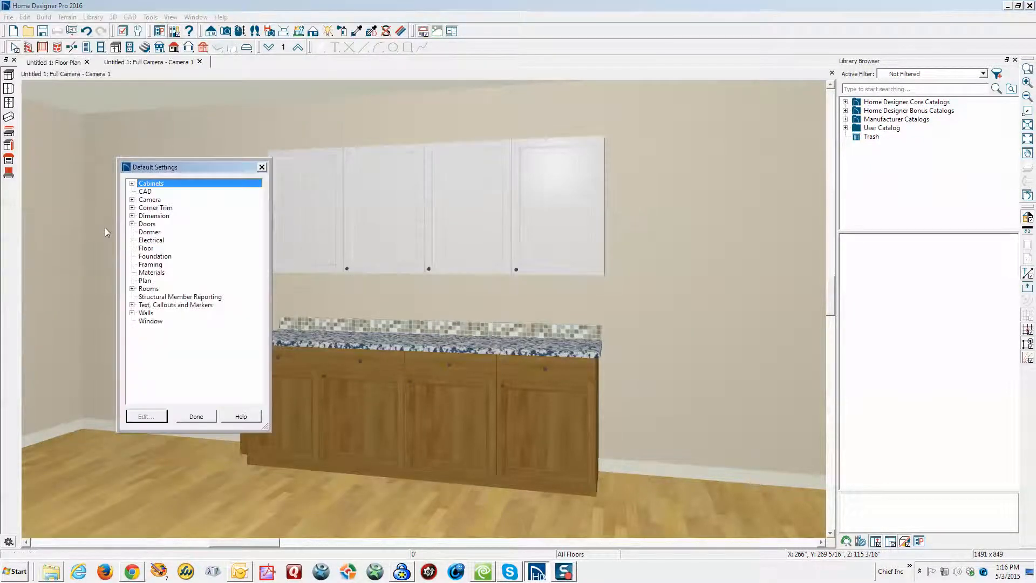
{"action": "left_click", "coordinate": [132, 183]}
{"action": "left_click", "coordinate": [165, 216]}
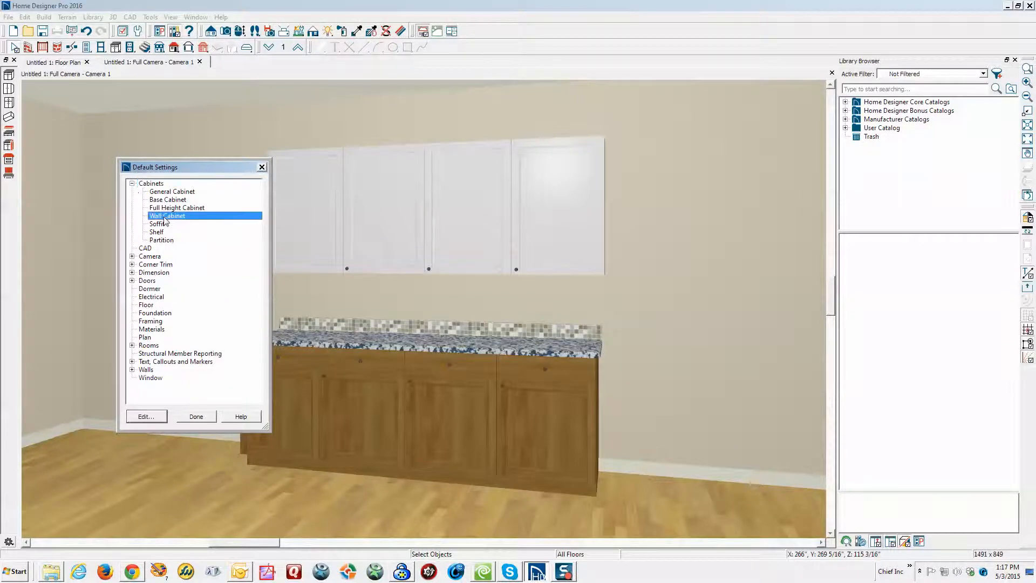
{"action": "left_click", "coordinate": [160, 416]}
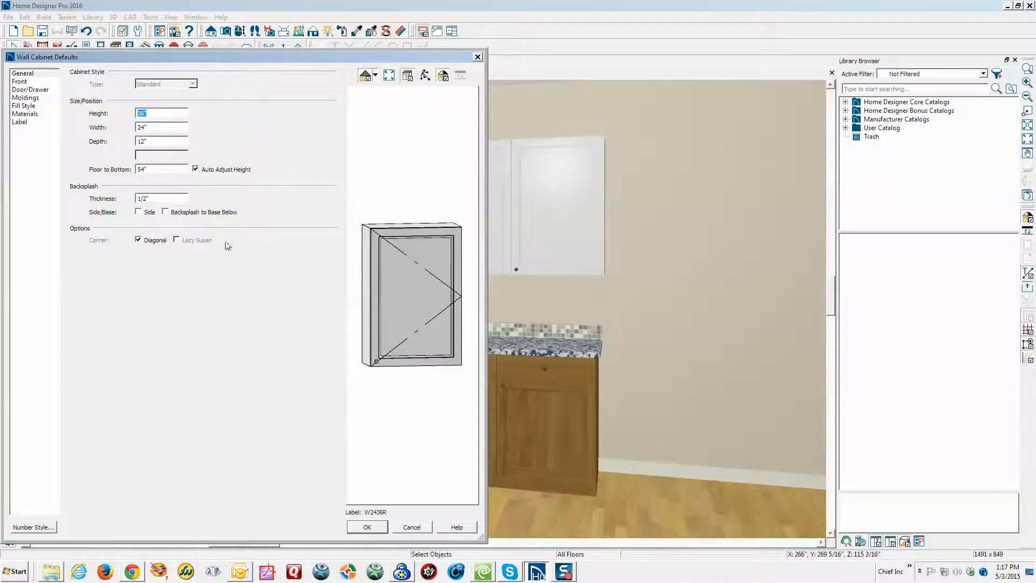
{"action": "left_click", "coordinate": [25, 114]}
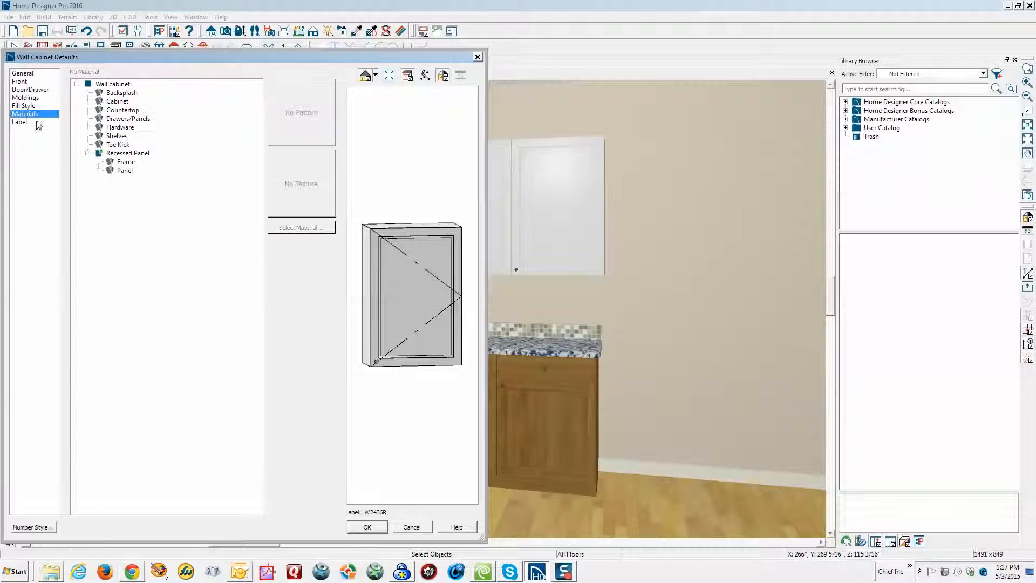
{"action": "left_click", "coordinate": [123, 93]}
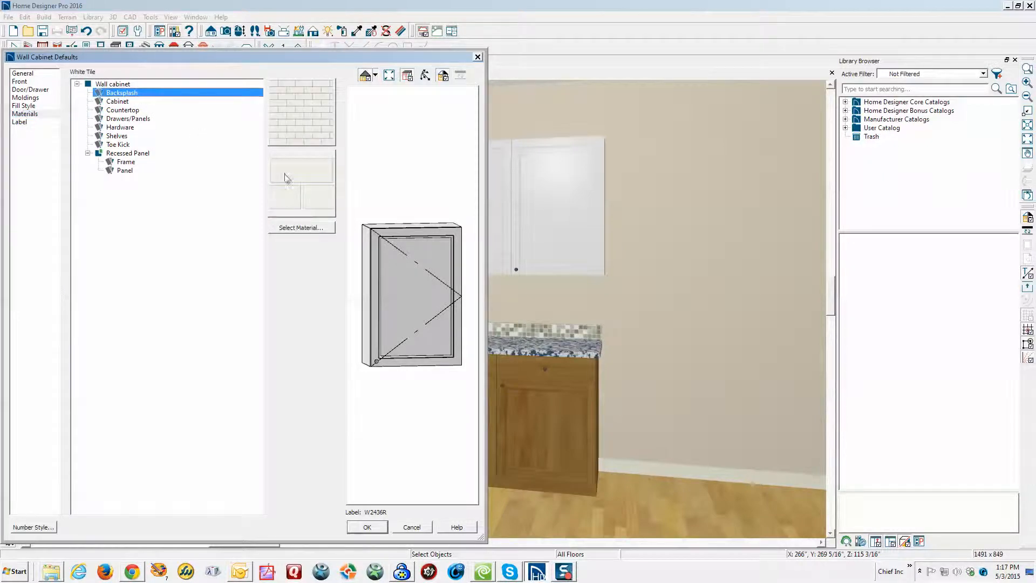
{"action": "left_click_drag", "start_coordinate": [332, 58], "coordinate": [803, 48]}
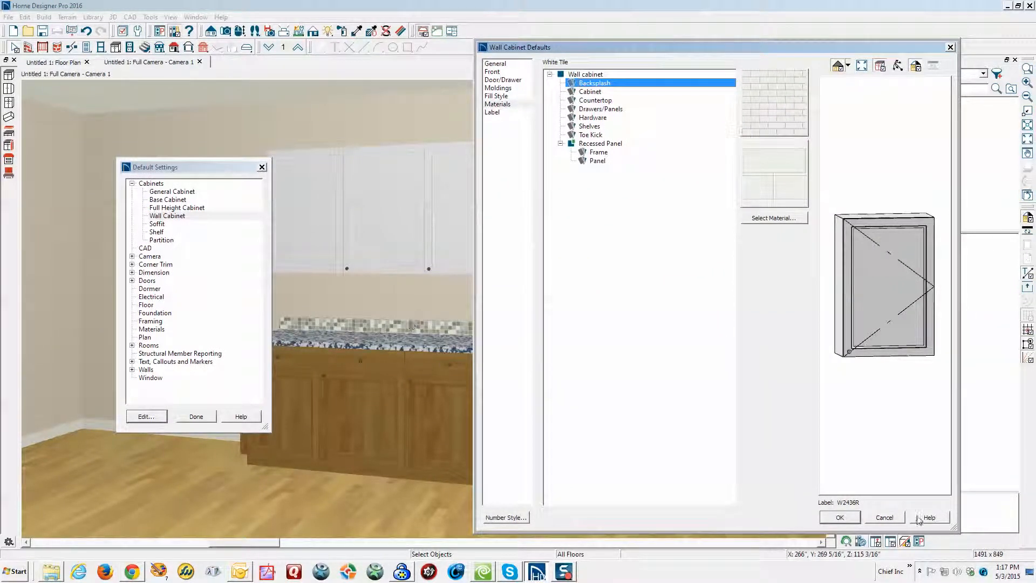
{"action": "left_click", "coordinate": [891, 519]}
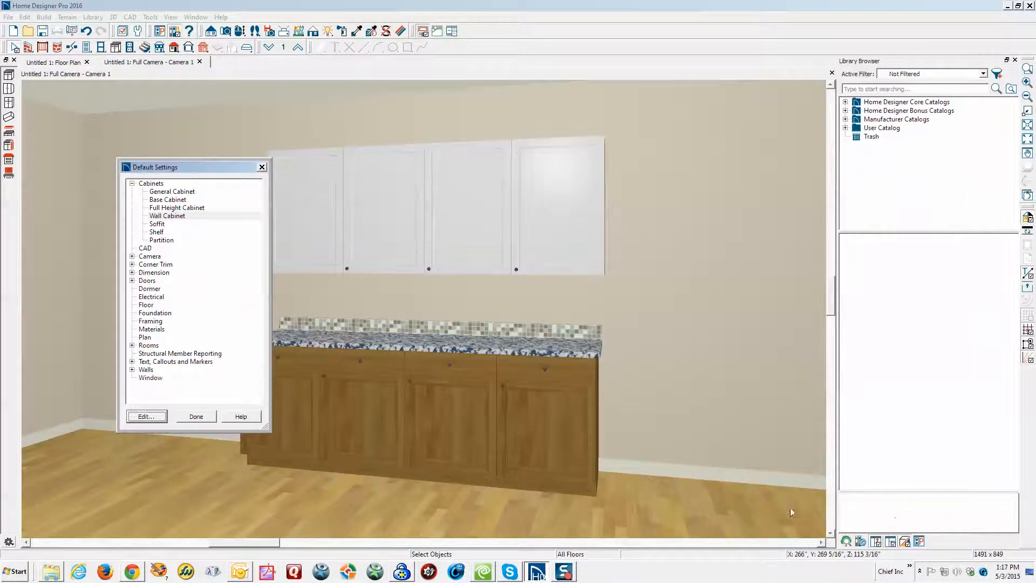
{"action": "left_click", "coordinate": [198, 417]}
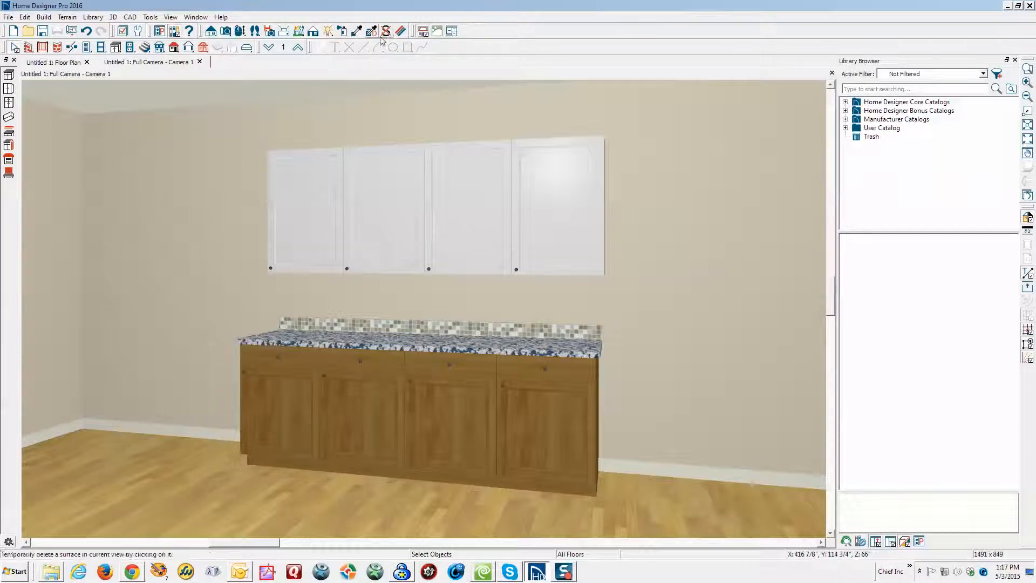
Step: Examine the material definition of the base cabinets' backsplash tile with Adjust Material Definition, cancel it and select the rightmost wall cabinet
{"action": "left_click", "coordinate": [400, 31]}
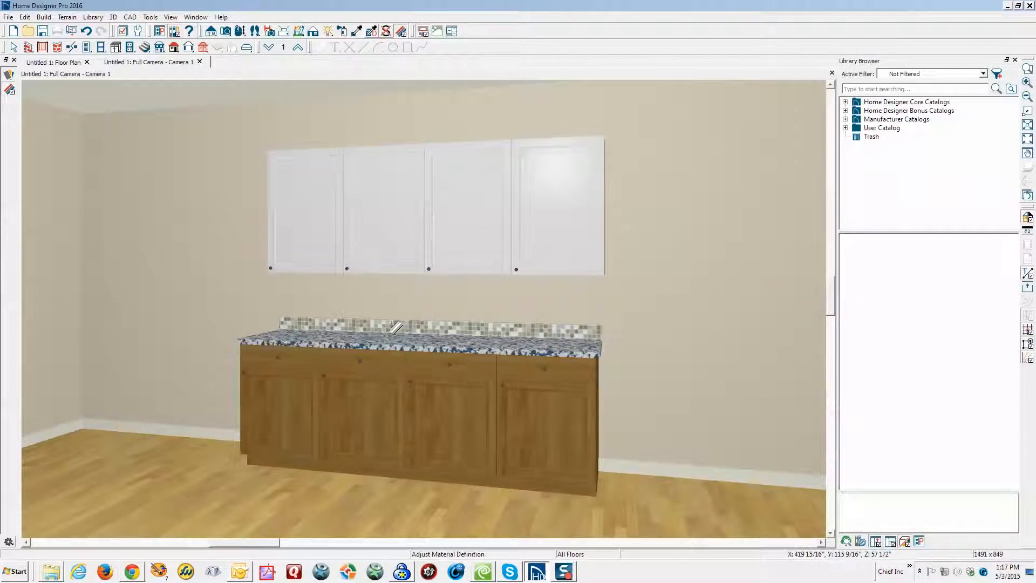
{"action": "left_click", "coordinate": [394, 326]}
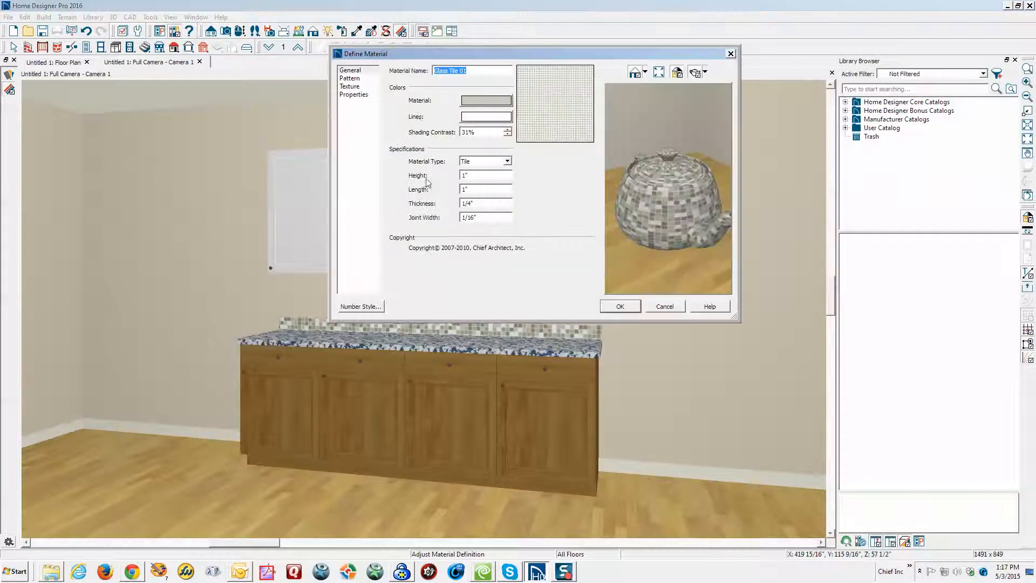
{"action": "left_click", "coordinate": [672, 308]}
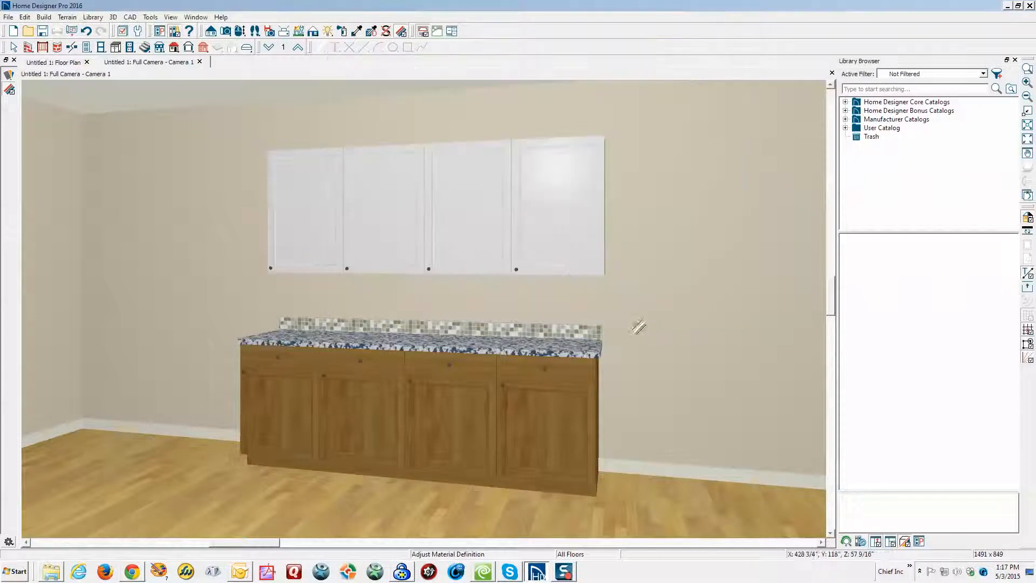
{"action": "left_click", "coordinate": [572, 257]}
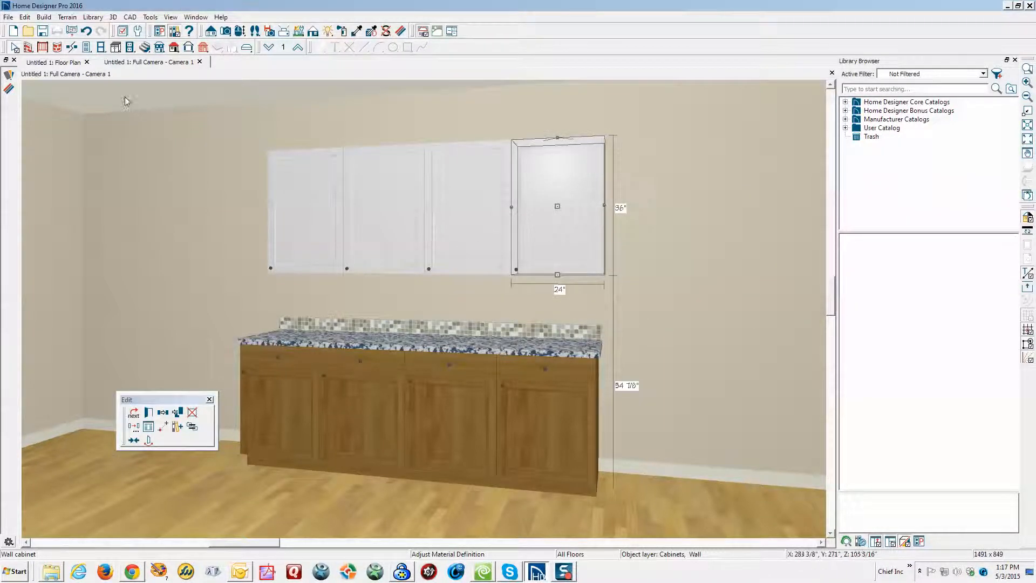
Step: Open the default settings for wall cabinets and show their material components
{"action": "left_click", "coordinate": [25, 16]}
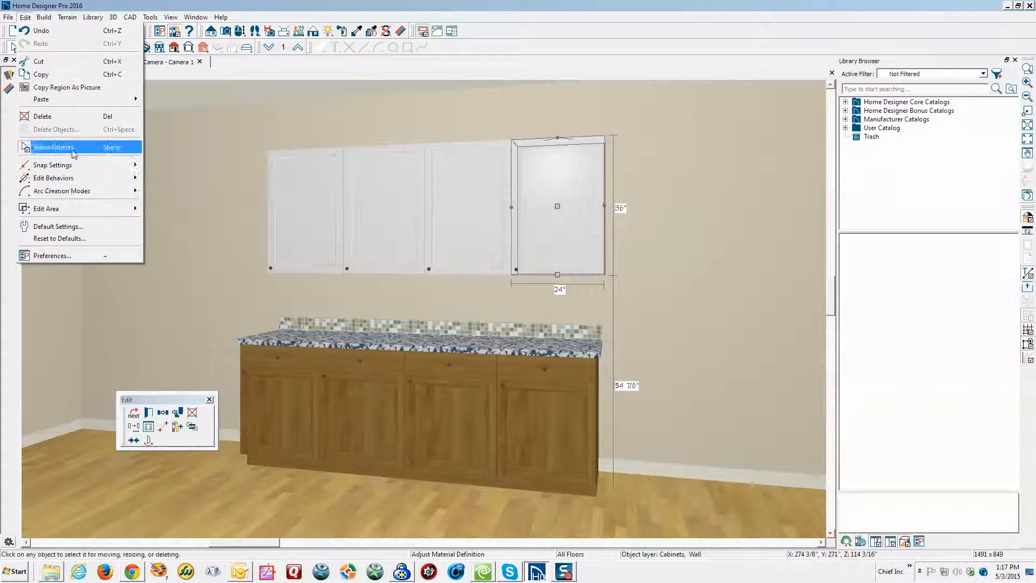
{"action": "left_click", "coordinate": [83, 227]}
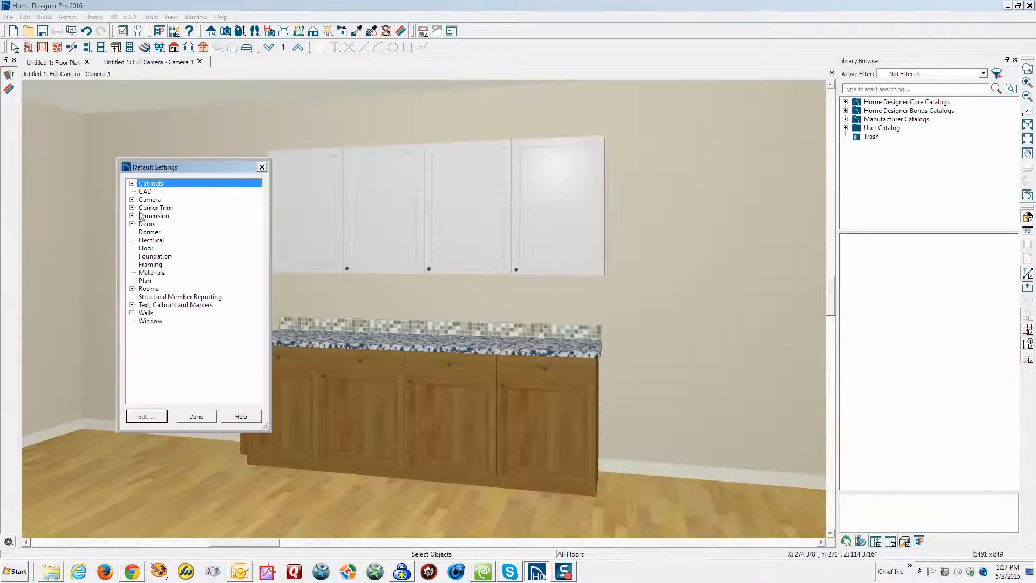
{"action": "left_click", "coordinate": [132, 183]}
{"action": "left_click", "coordinate": [162, 216]}
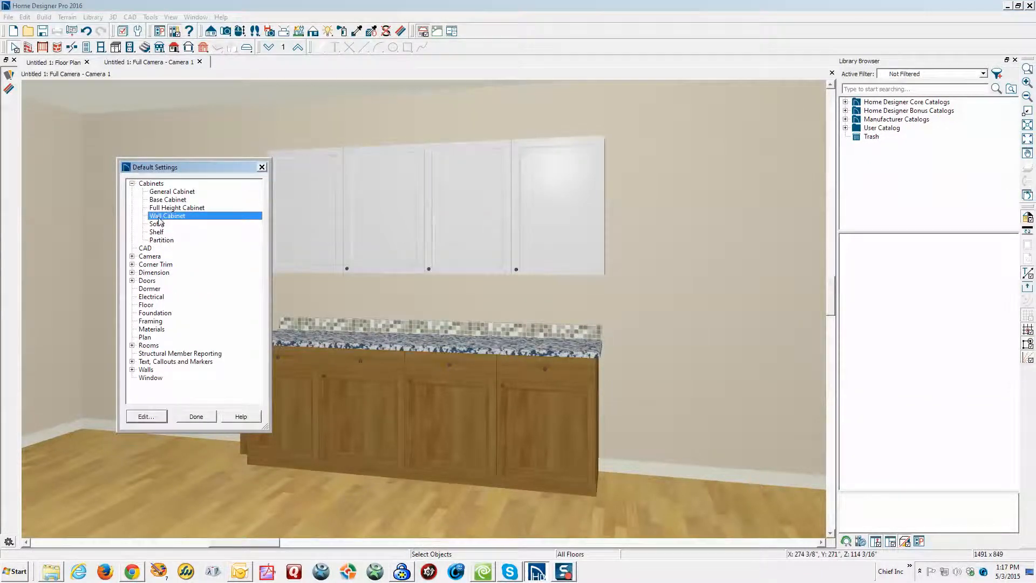
{"action": "left_click", "coordinate": [153, 417]}
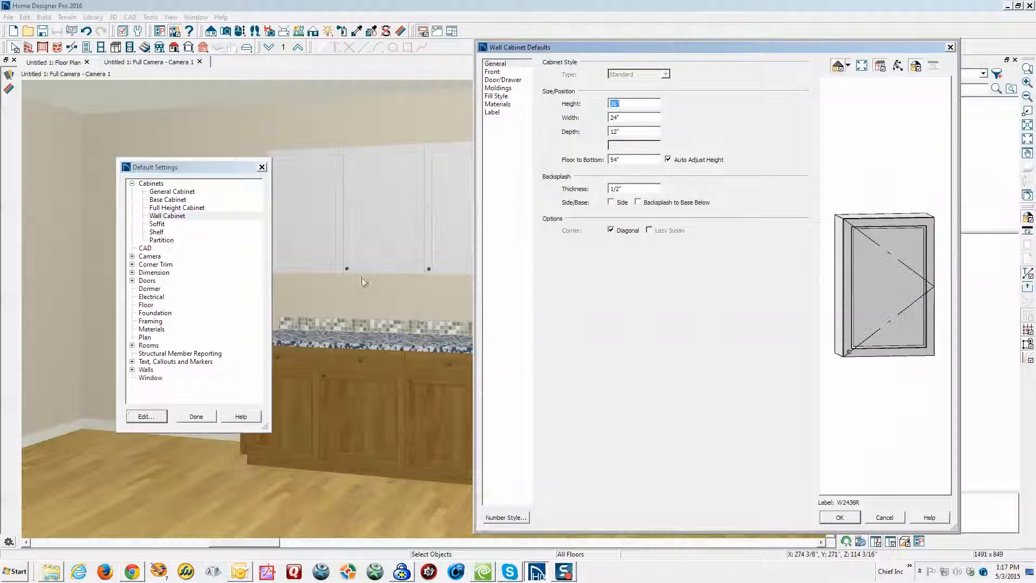
{"action": "left_click", "coordinate": [496, 104]}
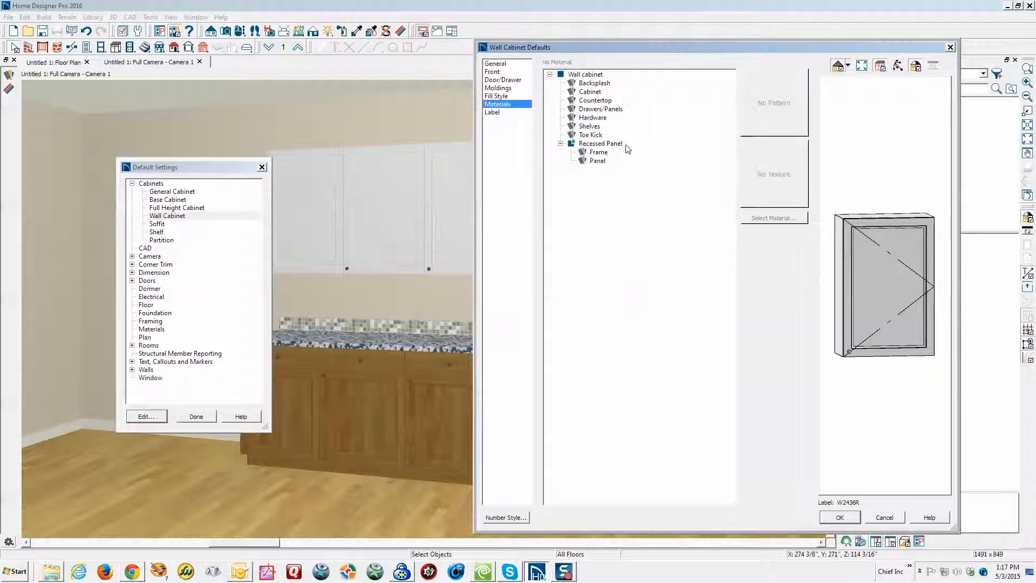
Step: Choose Glass Tile 01 from the plan materials as the backsplash material in the wall cabinet defaults
{"action": "left_click", "coordinate": [597, 83]}
{"action": "left_click", "coordinate": [774, 217]}
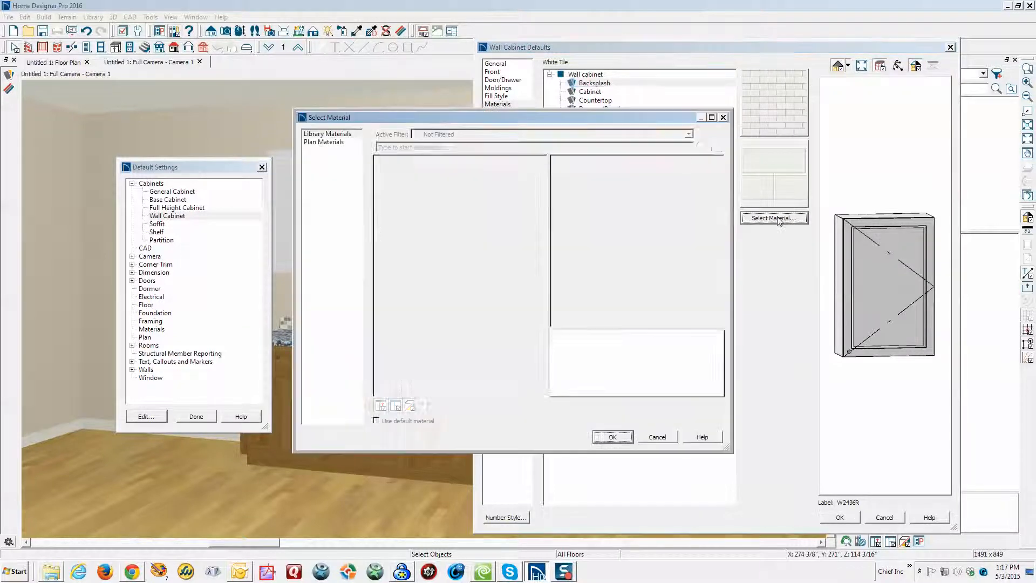
{"action": "left_click", "coordinate": [326, 143]}
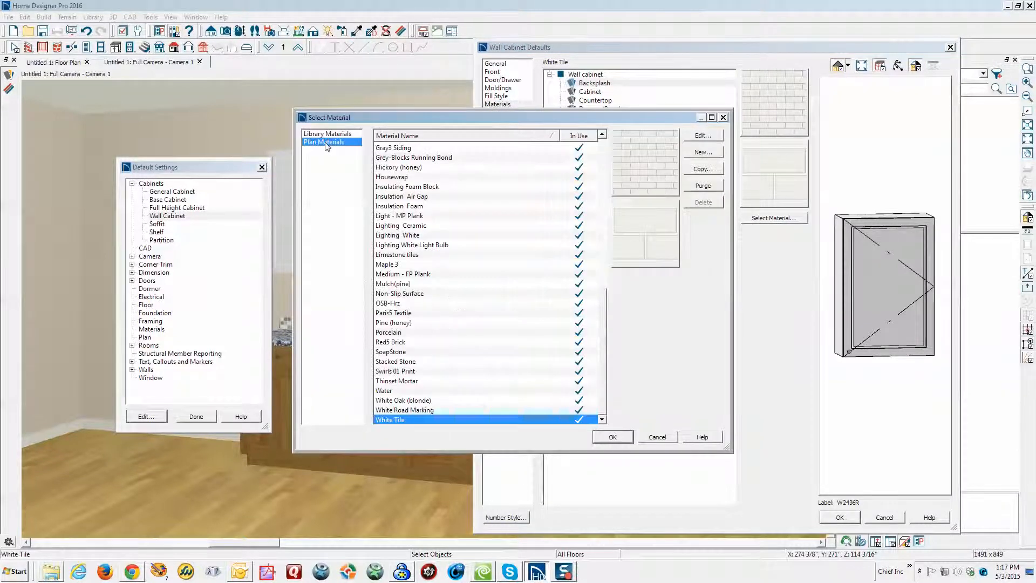
{"action": "left_click", "coordinate": [389, 245]}
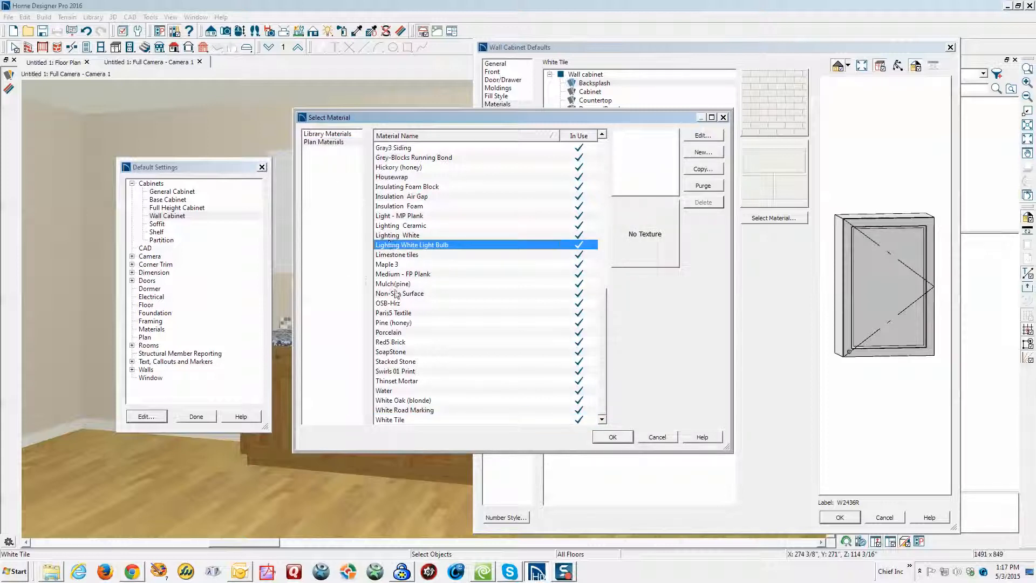
{"action": "key", "text": "g"}
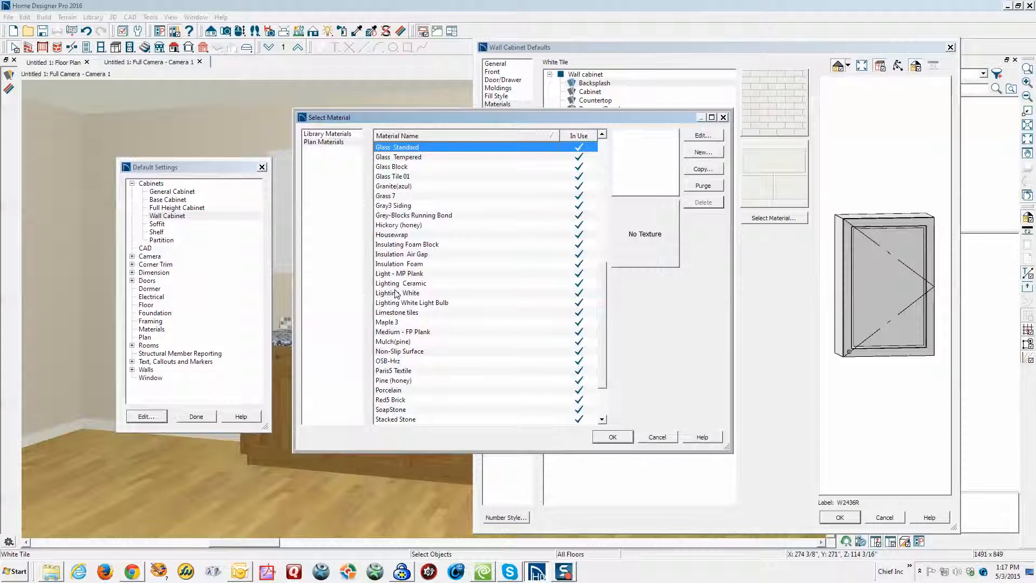
{"action": "left_click", "coordinate": [392, 177]}
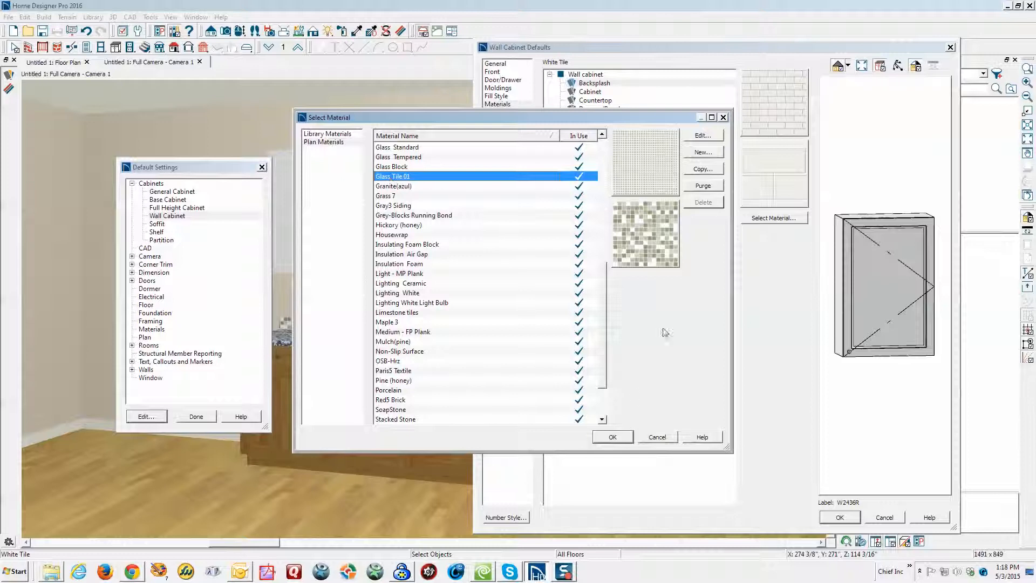
{"action": "left_click", "coordinate": [613, 438]}
Step: Set the line color of Glass Tile 01 to black and assign the tile to the default backsplash
{"action": "left_click", "coordinate": [705, 136]}
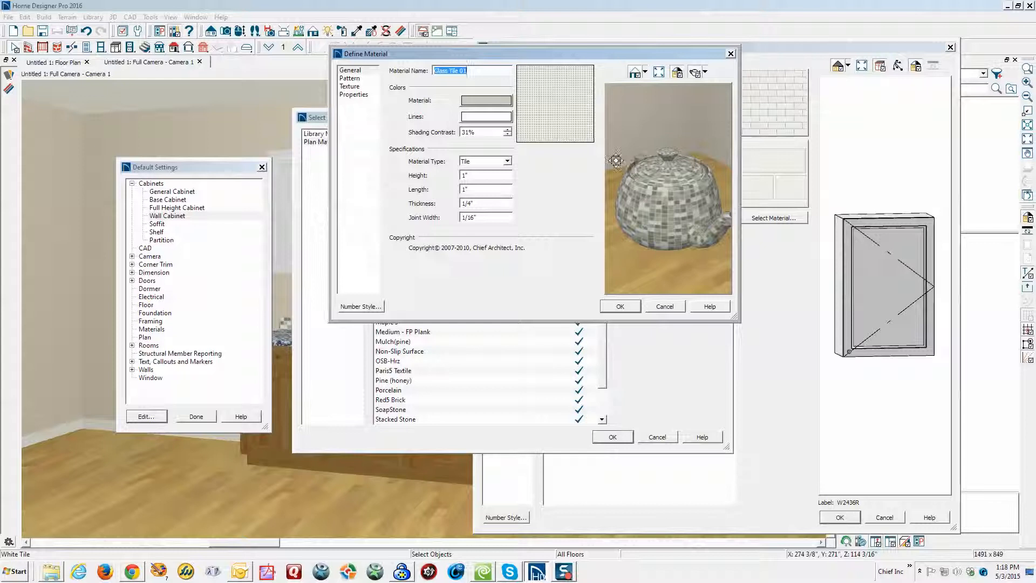
{"action": "left_click", "coordinate": [472, 118]}
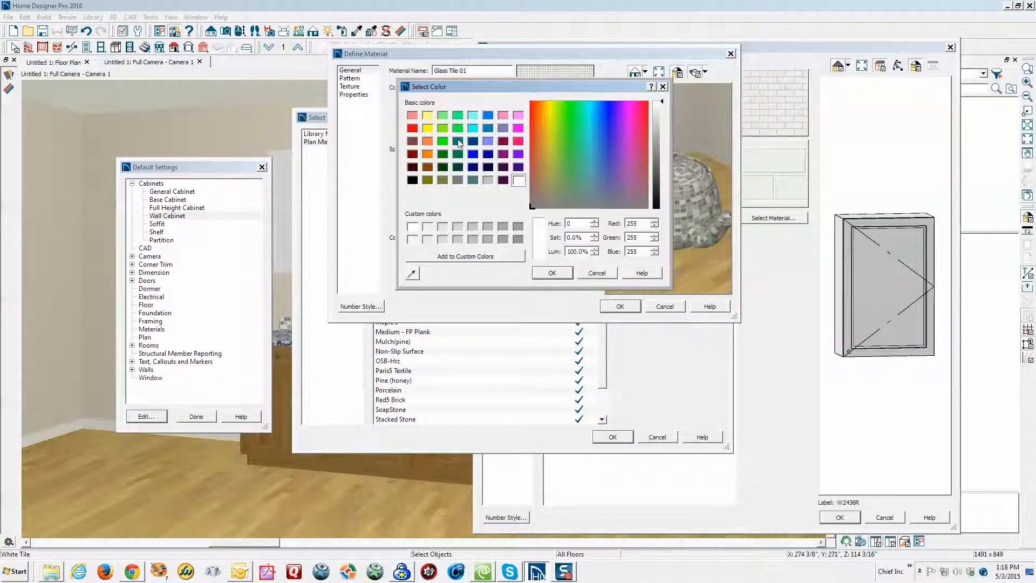
{"action": "left_click", "coordinate": [412, 180]}
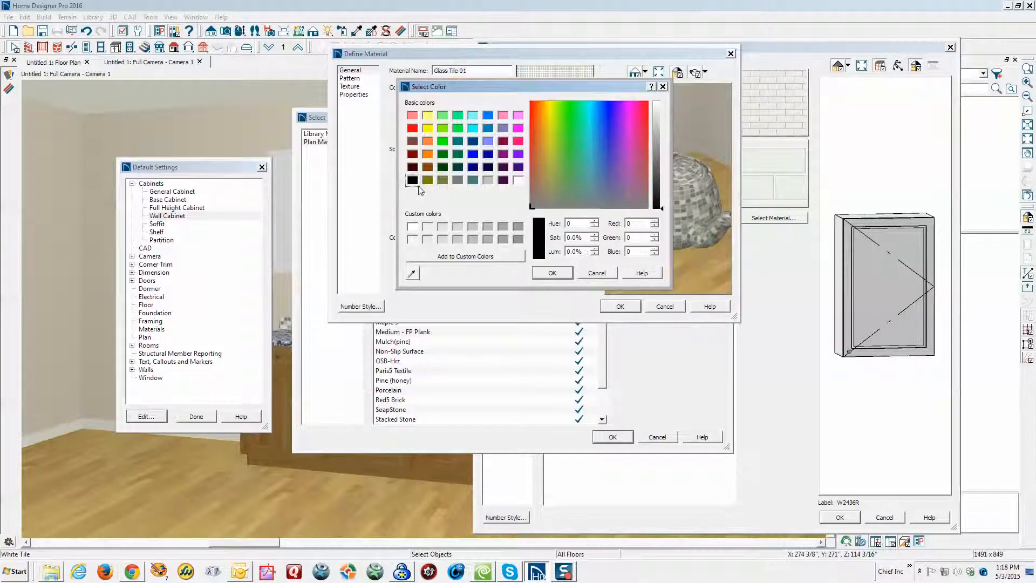
{"action": "left_click", "coordinate": [551, 274]}
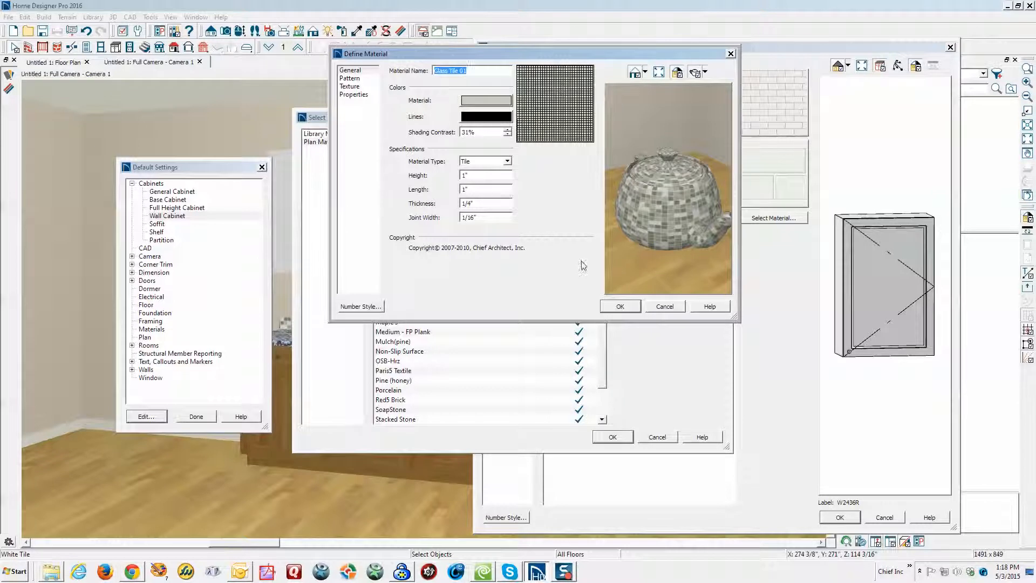
{"action": "left_click", "coordinate": [620, 307]}
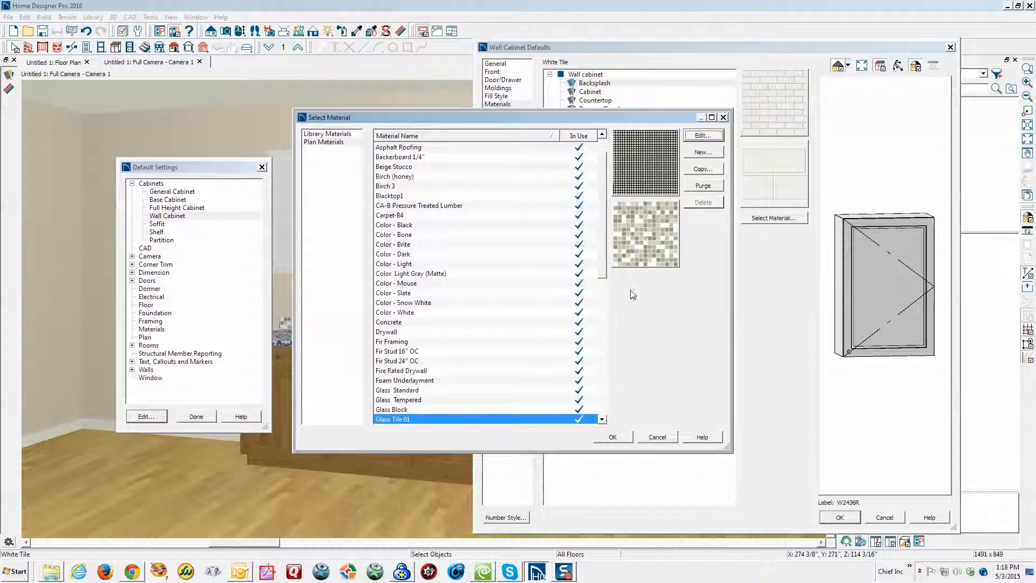
{"action": "left_click", "coordinate": [617, 438]}
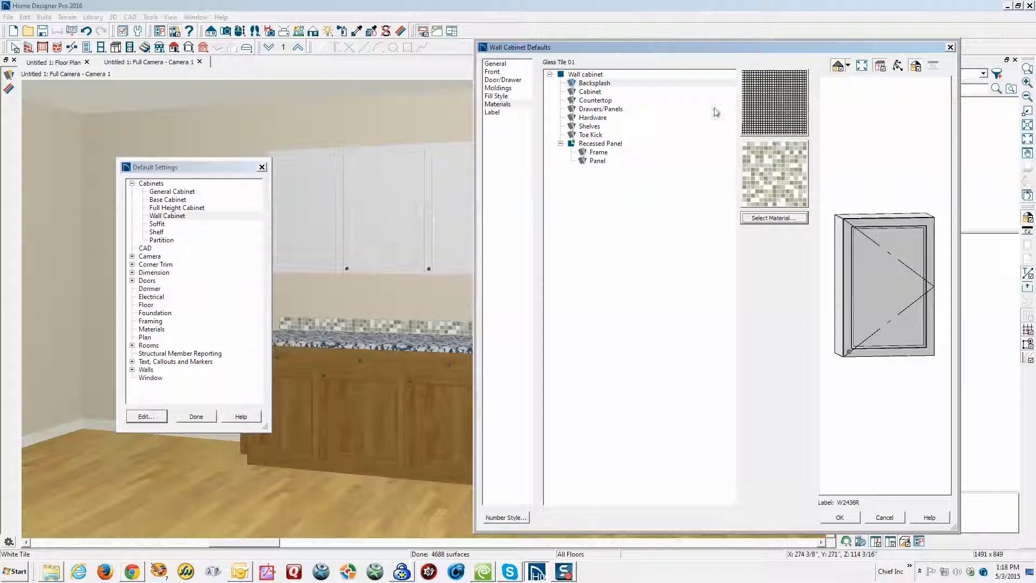
Step: Look through the plan materials for the wall cabinet defaults' countertop and cancel without choosing one
{"action": "left_click", "coordinate": [591, 102]}
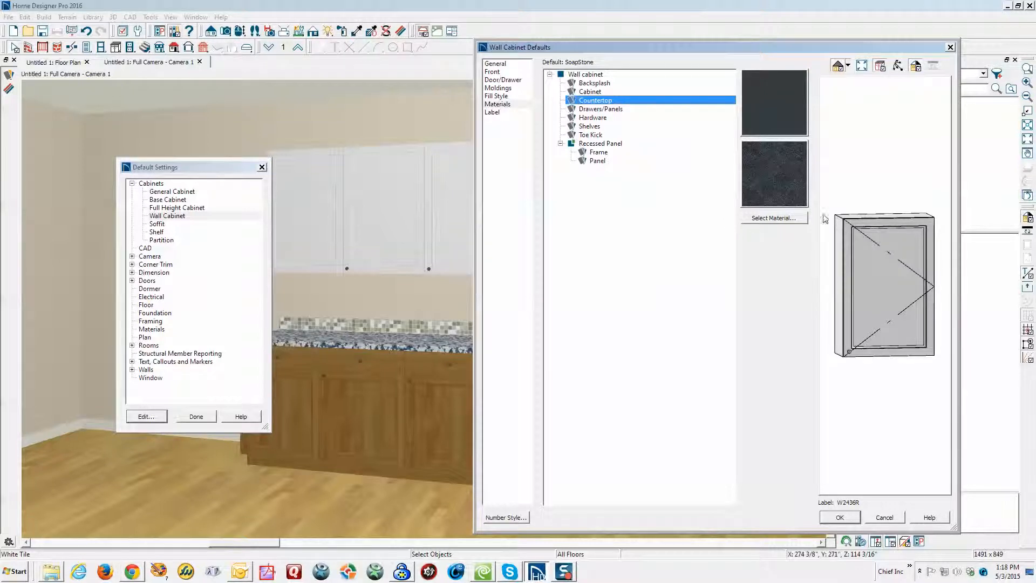
{"action": "left_click", "coordinate": [785, 224]}
{"action": "left_click", "coordinate": [320, 143]}
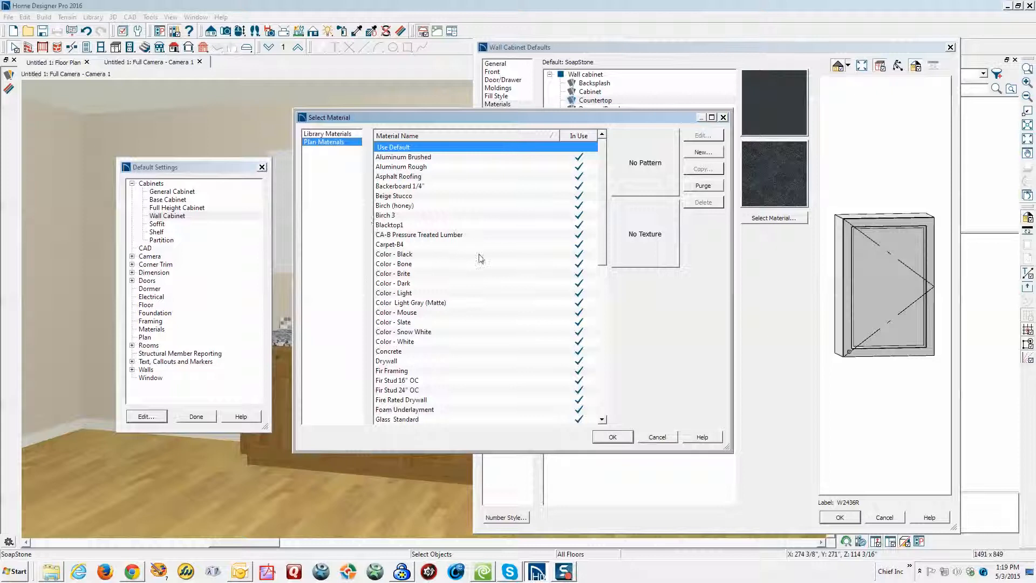
{"action": "left_click", "coordinate": [399, 304]}
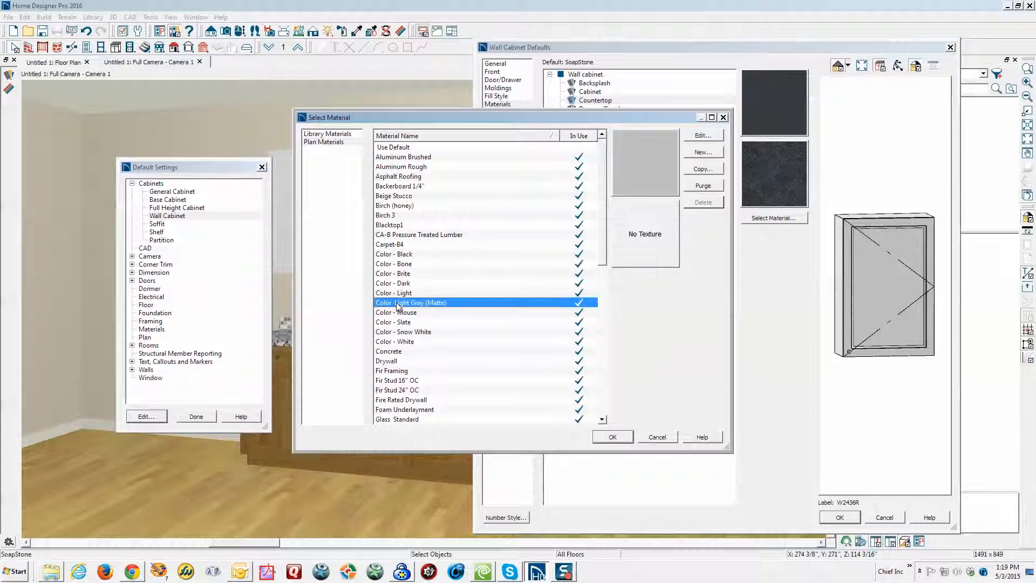
{"action": "key", "text": "Page_Down"}
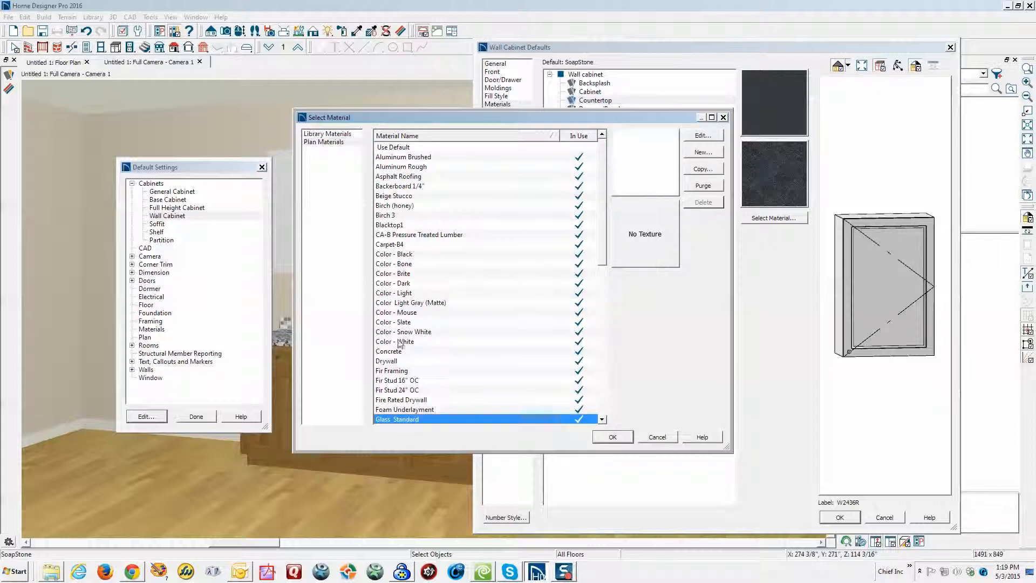
{"action": "scroll", "coordinate": [400, 343], "scroll_direction": "down", "scroll_amount": 5}
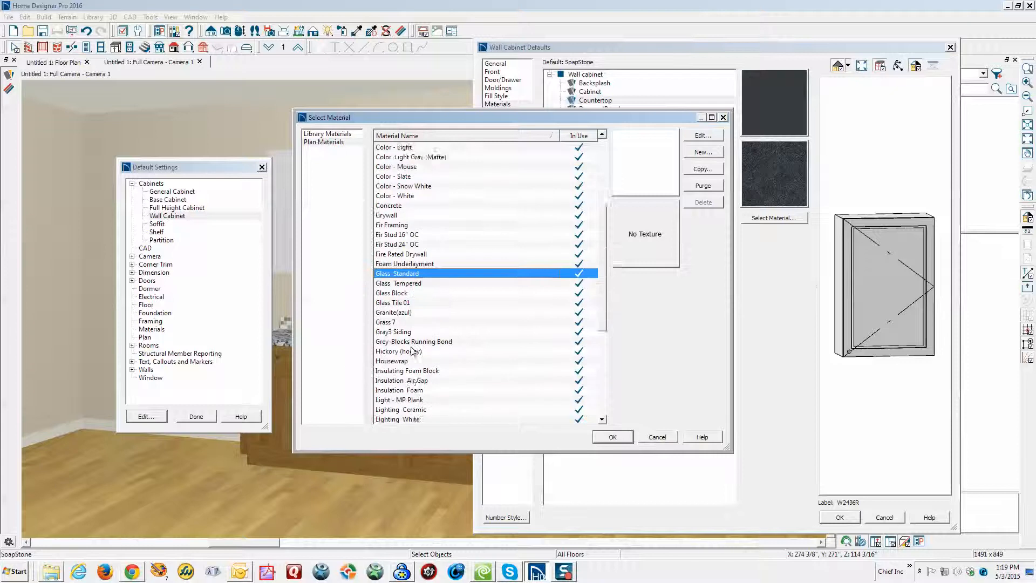
{"action": "scroll", "coordinate": [412, 351], "scroll_direction": "down", "scroll_amount": 1}
{"action": "scroll", "coordinate": [412, 351], "scroll_direction": "up", "scroll_amount": 6}
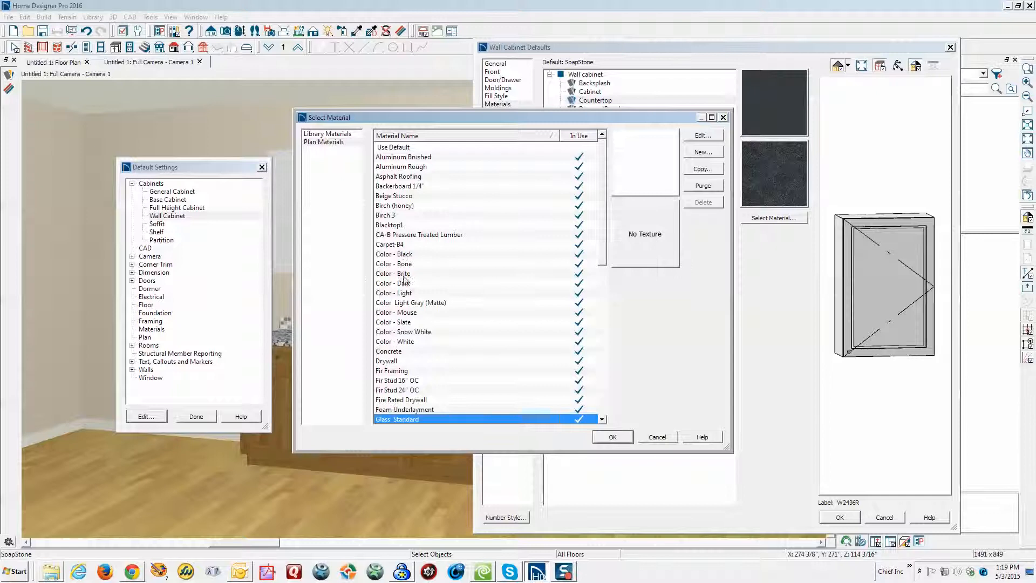
{"action": "left_click", "coordinate": [657, 436]}
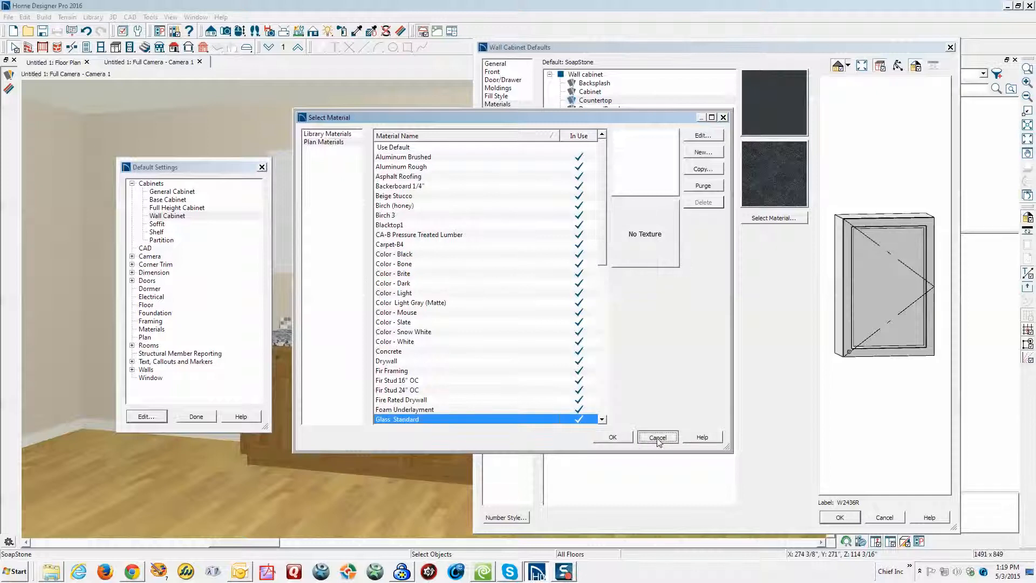
Step: Save the wall cabinet defaults and close the default settings
{"action": "left_click", "coordinate": [839, 518]}
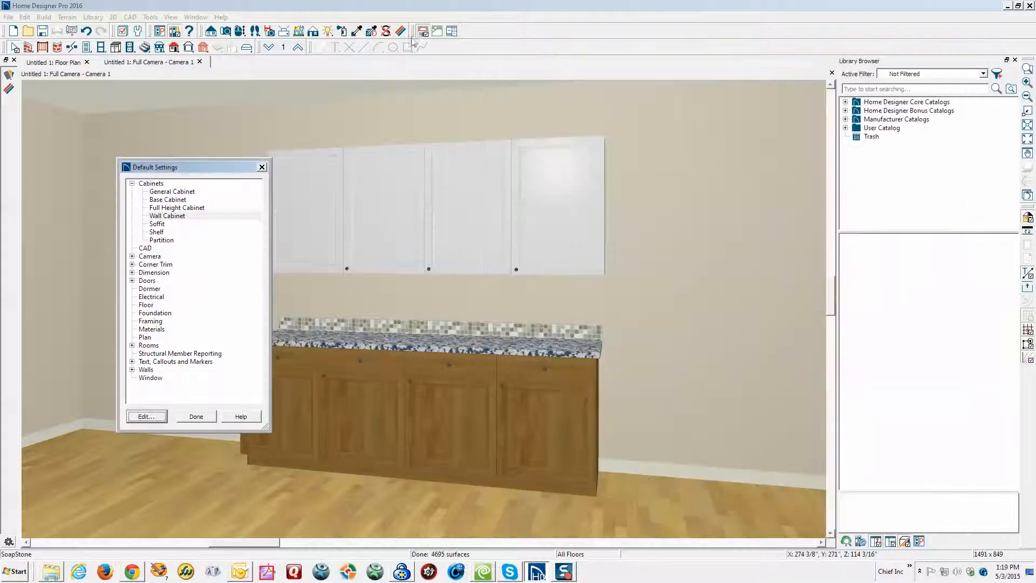
{"action": "left_click", "coordinate": [196, 416]}
Step: Examine the base cabinets' countertop material with Adjust Material Definition, cancel it and return to object selection
{"action": "left_click", "coordinate": [400, 31]}
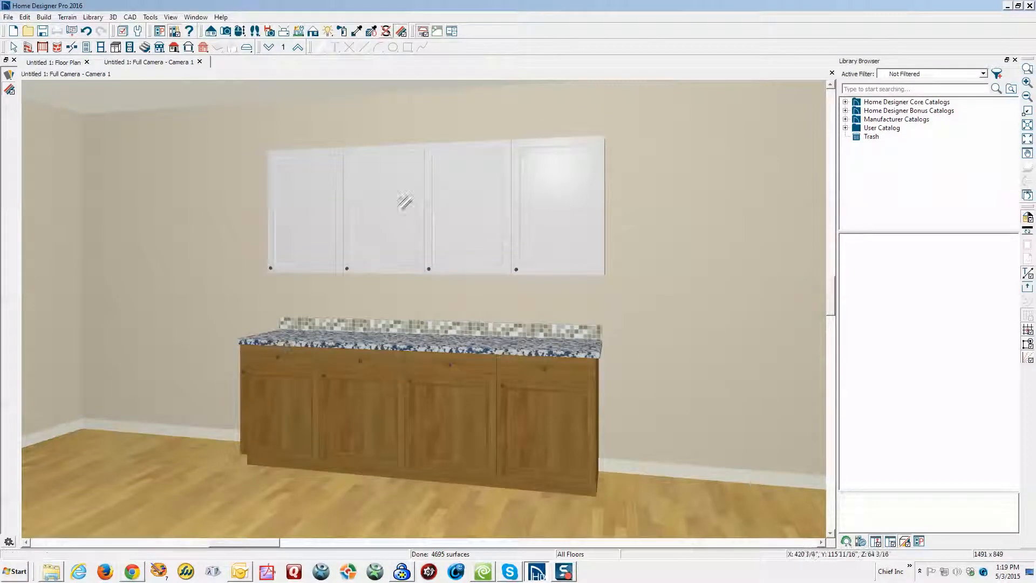
{"action": "left_click", "coordinate": [405, 342]}
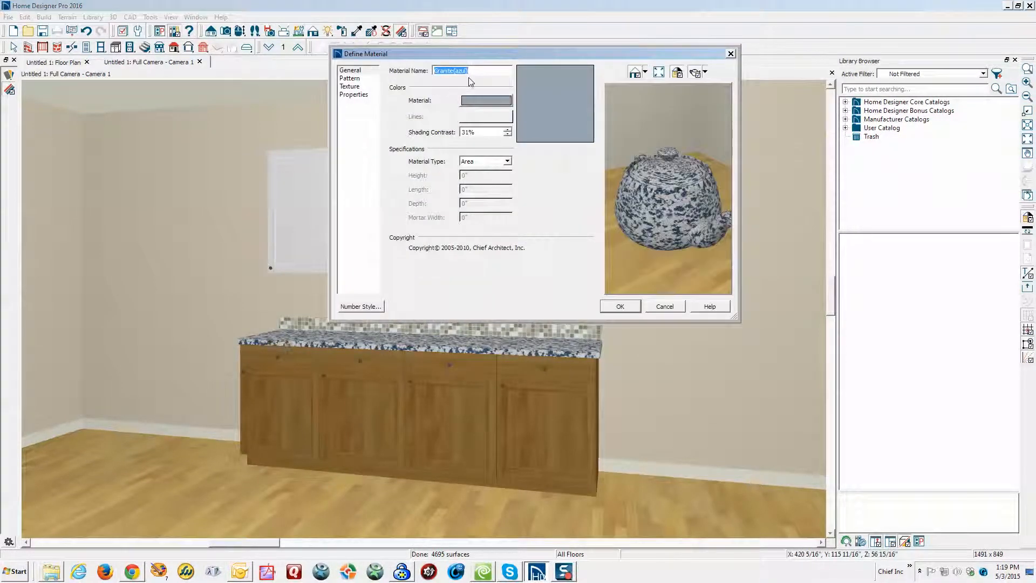
{"action": "left_click", "coordinate": [665, 306]}
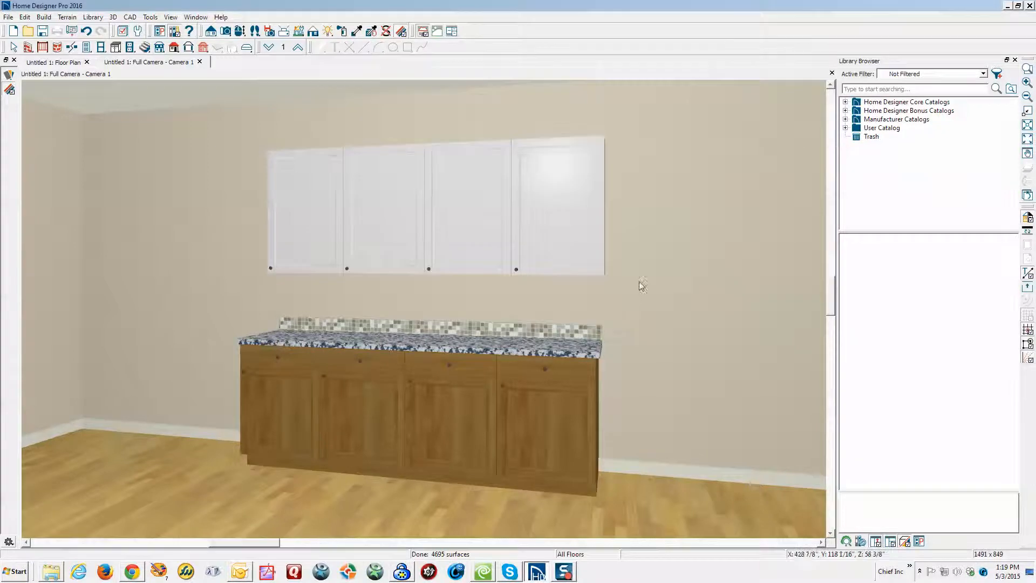
{"action": "left_click", "coordinate": [15, 47]}
Step: Reopen the wall cabinet defaults and show their material components
{"action": "left_click", "coordinate": [22, 17]}
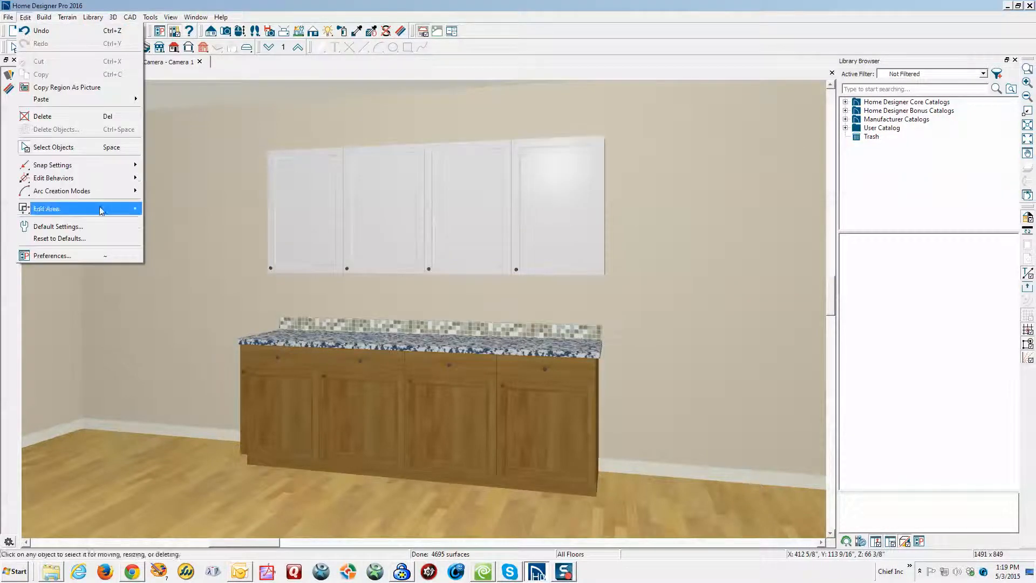
{"action": "left_click", "coordinate": [54, 225]}
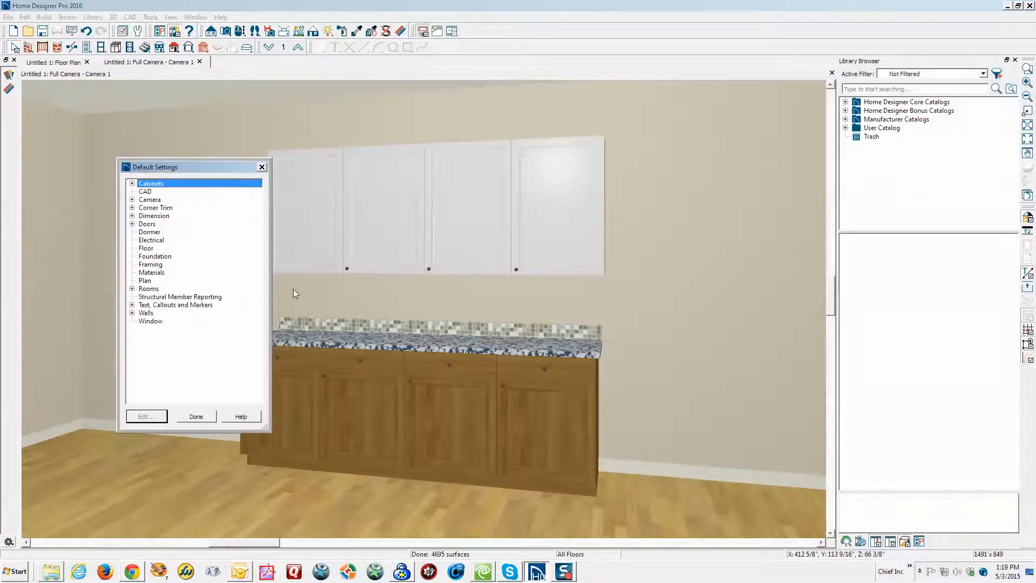
{"action": "left_click", "coordinate": [132, 183]}
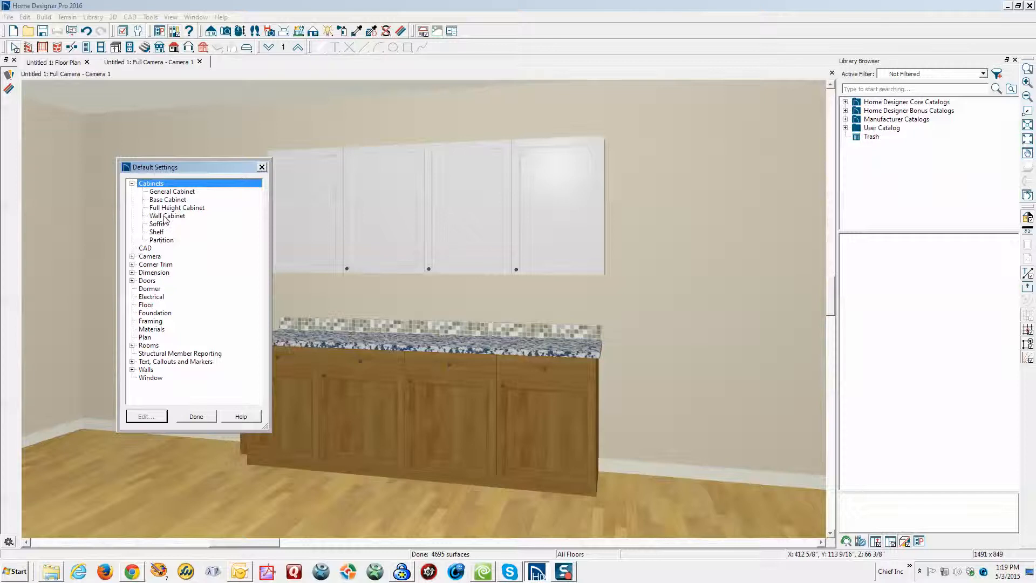
{"action": "left_click", "coordinate": [167, 215]}
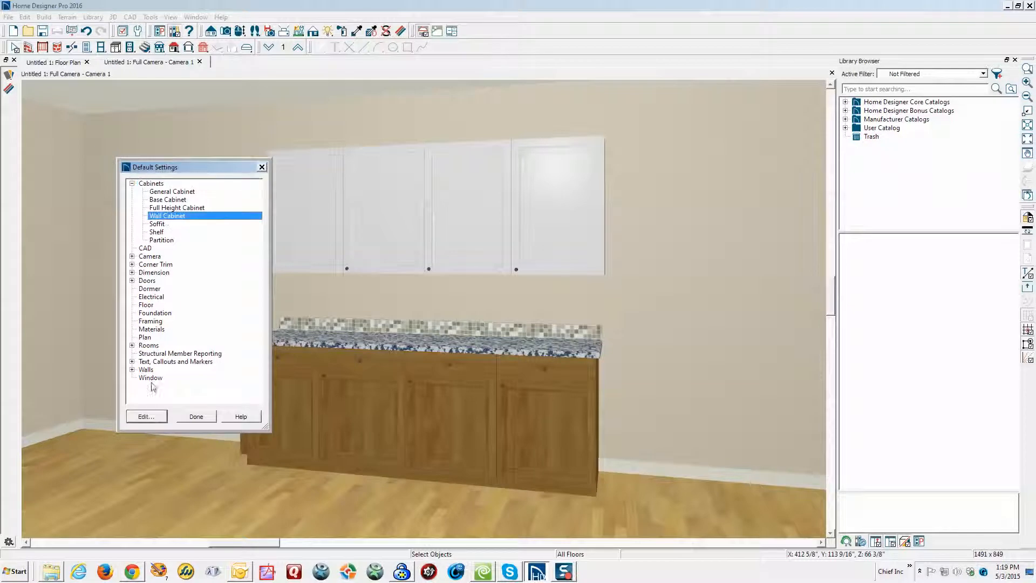
{"action": "left_click", "coordinate": [147, 417]}
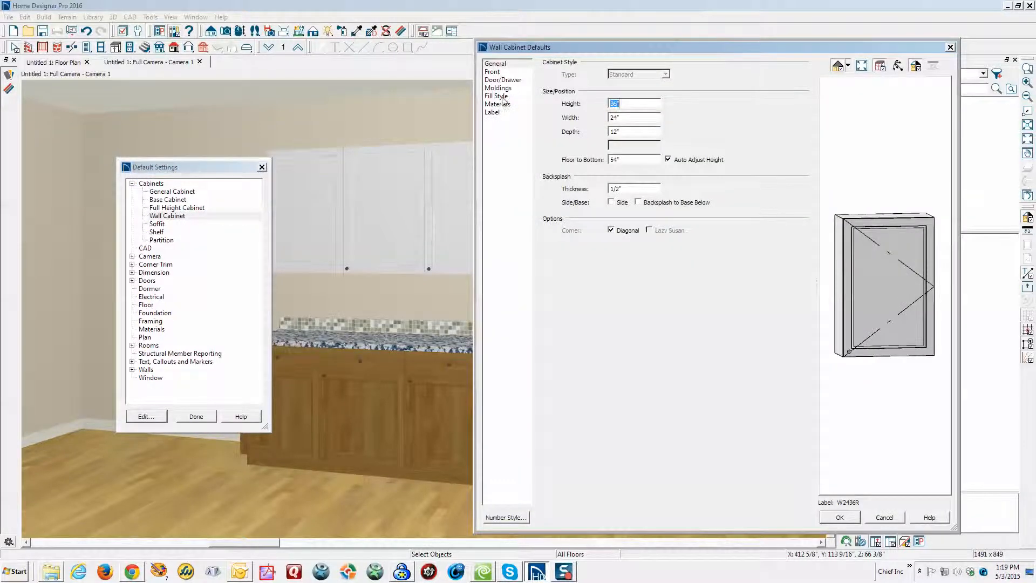
{"action": "left_click", "coordinate": [497, 104]}
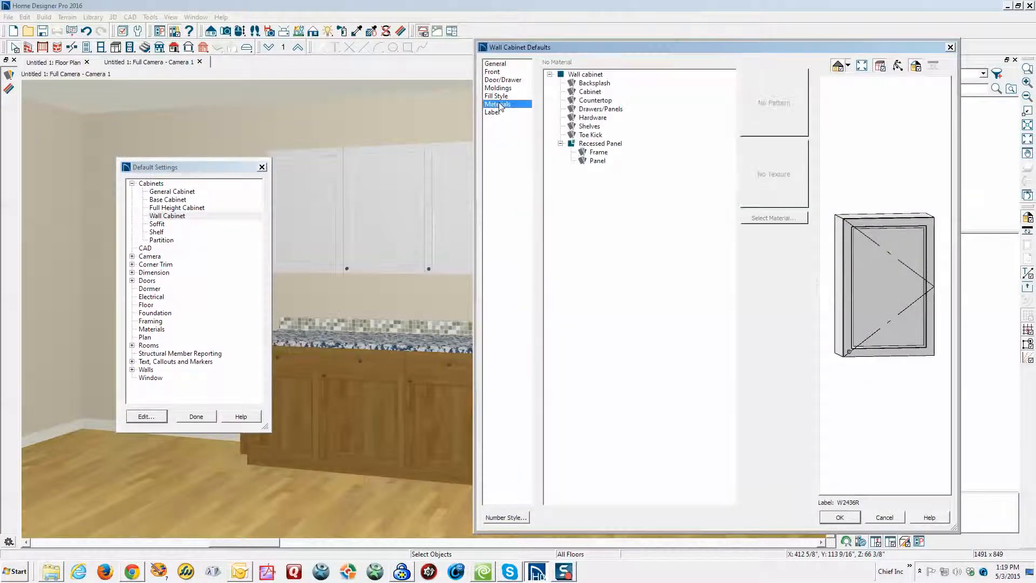
Step: Set the countertop material in the wall cabinet defaults to Granite(azul) from the plan materials
{"action": "left_click", "coordinate": [594, 101]}
{"action": "left_click", "coordinate": [766, 217]}
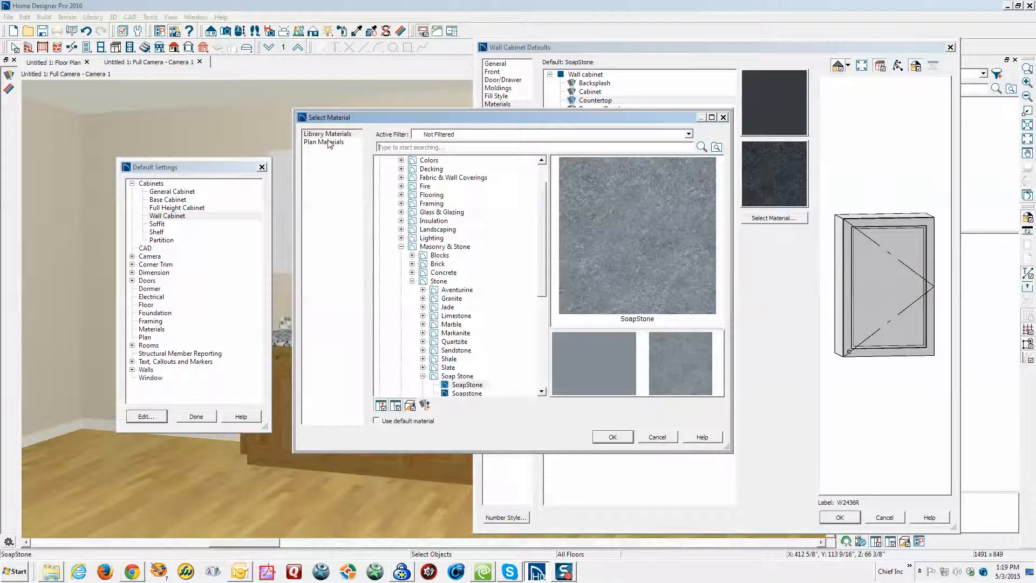
{"action": "left_click", "coordinate": [329, 143]}
{"action": "left_click", "coordinate": [392, 226]}
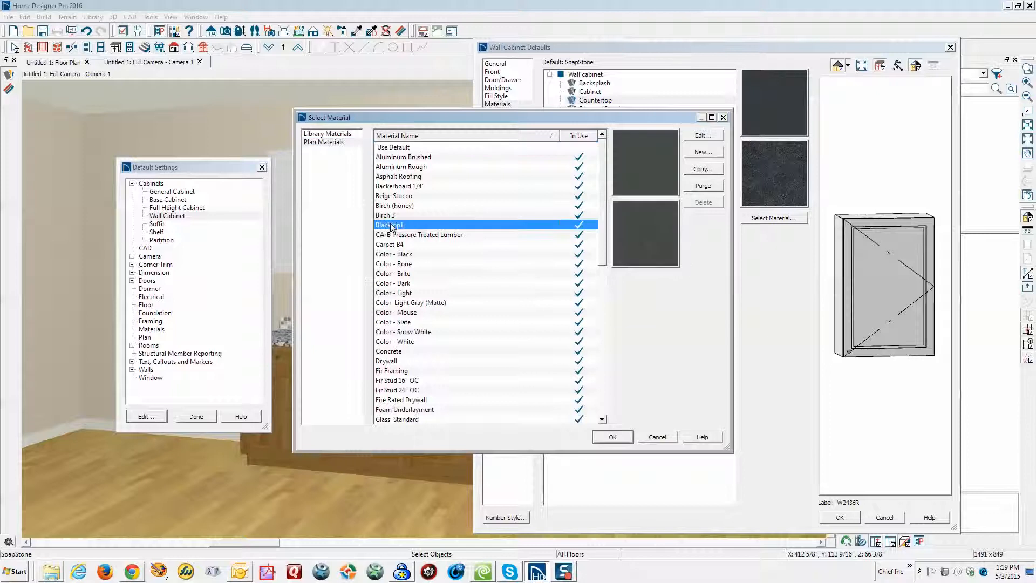
{"action": "key", "text": "g"}
{"action": "scroll", "coordinate": [428, 400], "scroll_direction": "down", "scroll_amount": 4}
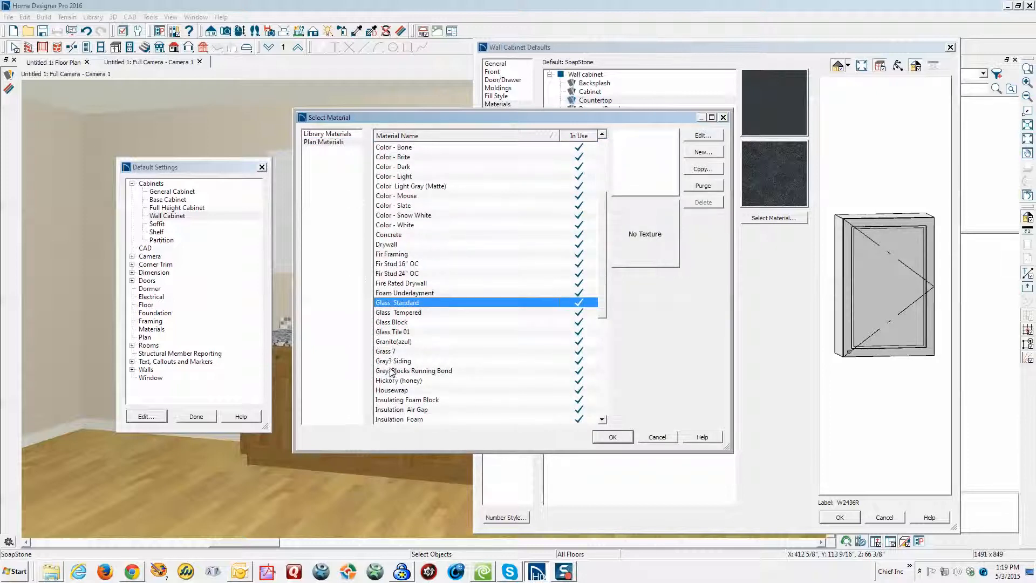
{"action": "left_click", "coordinate": [394, 343]}
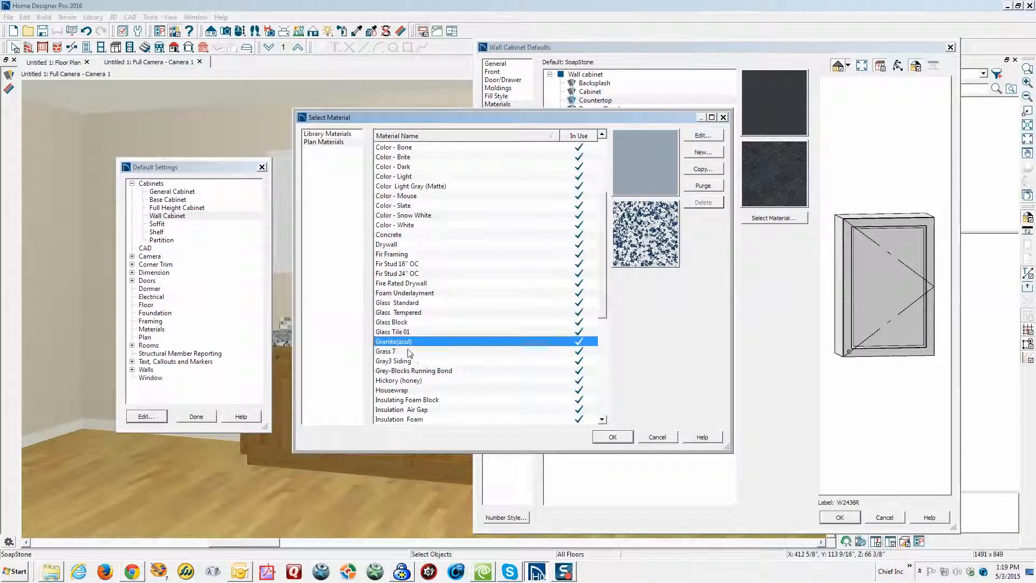
{"action": "left_click", "coordinate": [611, 437]}
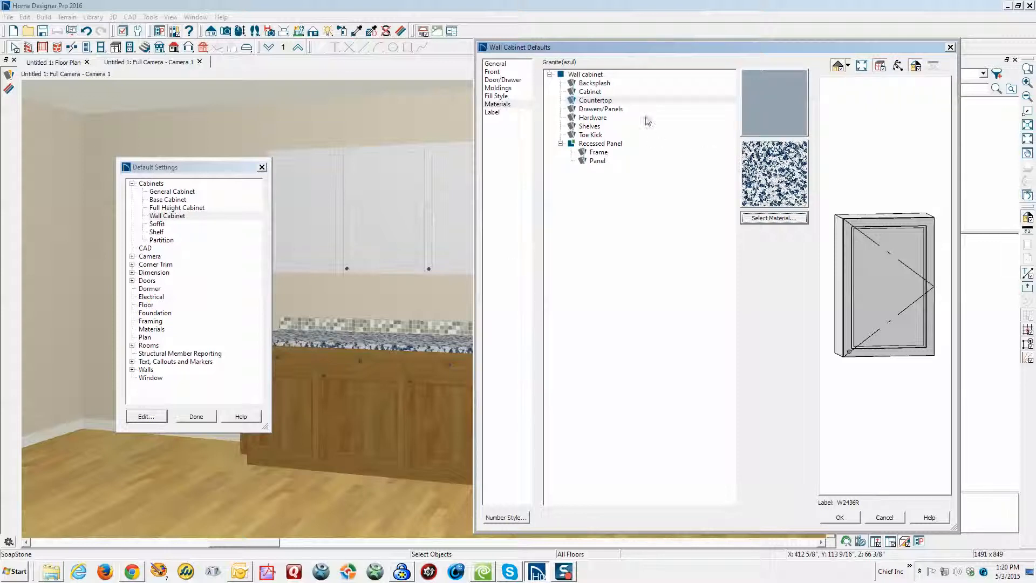
Step: Assign the plan material Maple 3 to the Cabinet component of the wall cabinet defaults
{"action": "left_click", "coordinate": [594, 92]}
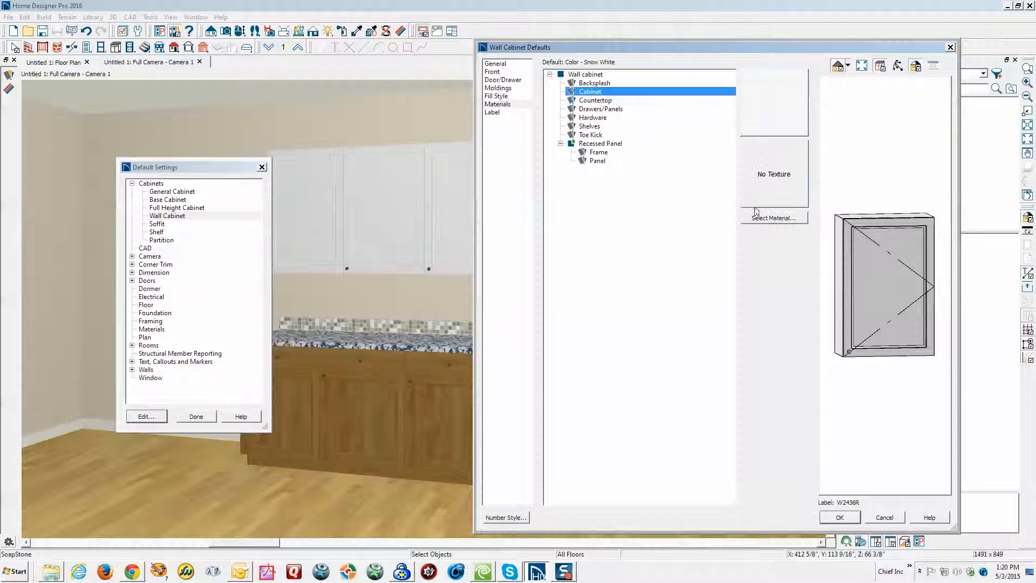
{"action": "left_click", "coordinate": [772, 222]}
{"action": "left_click", "coordinate": [324, 141]}
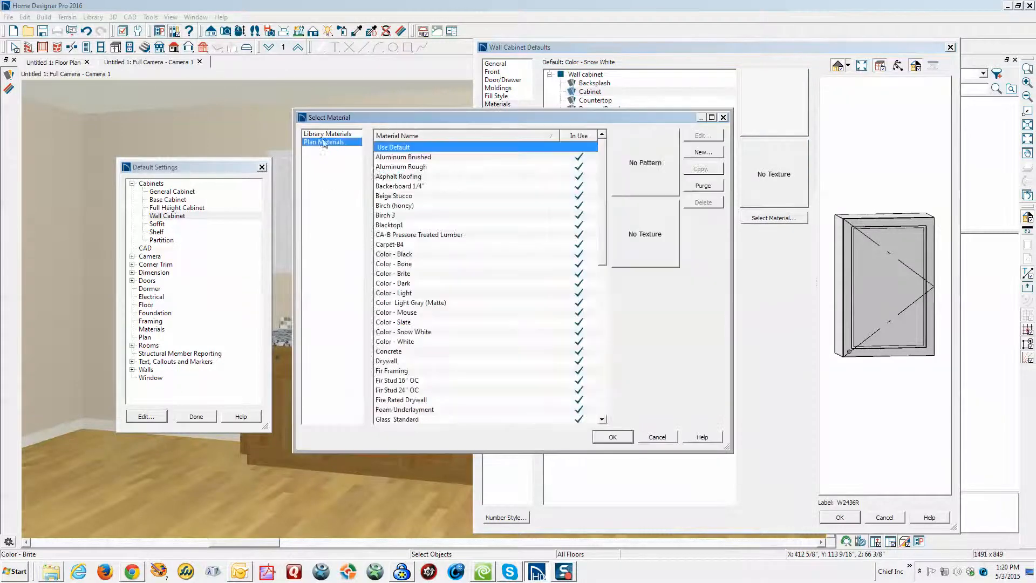
{"action": "left_click", "coordinate": [393, 188]}
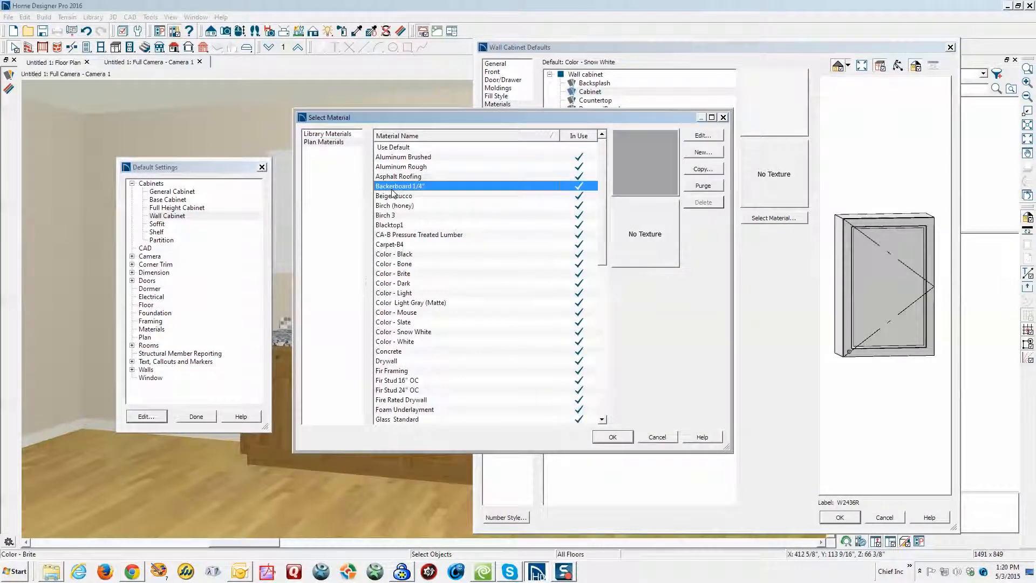
{"action": "key", "text": "m"}
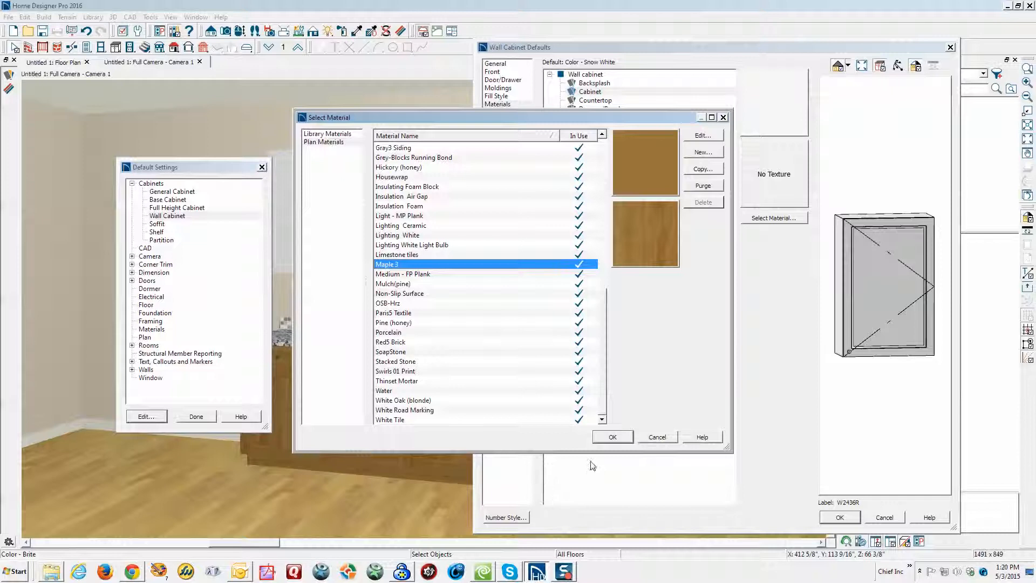
{"action": "left_click", "coordinate": [618, 440]}
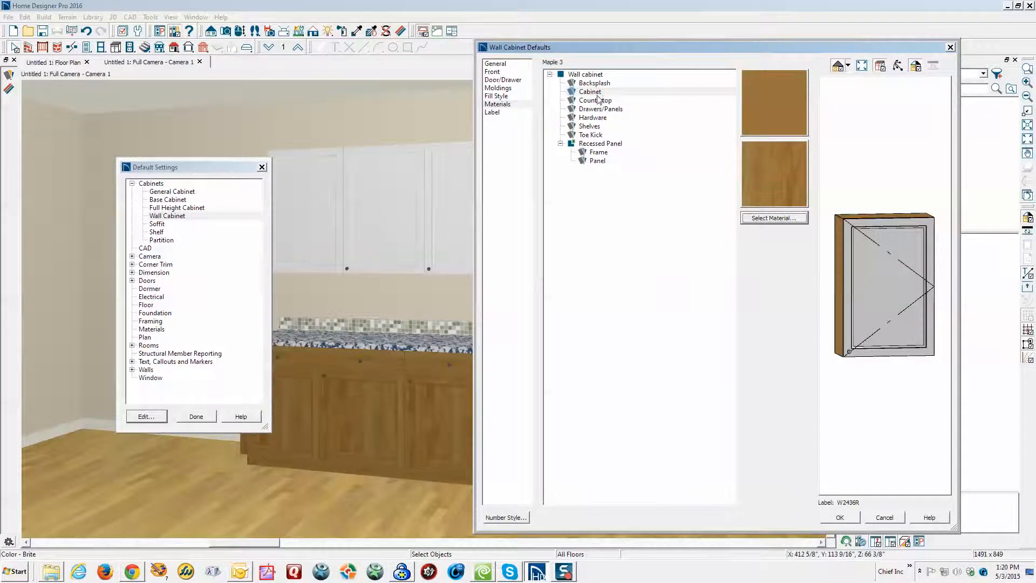
Step: Assign the plan material Maple 3 to the Drawers/Panels component of the wall cabinet defaults
{"action": "left_click", "coordinate": [596, 111]}
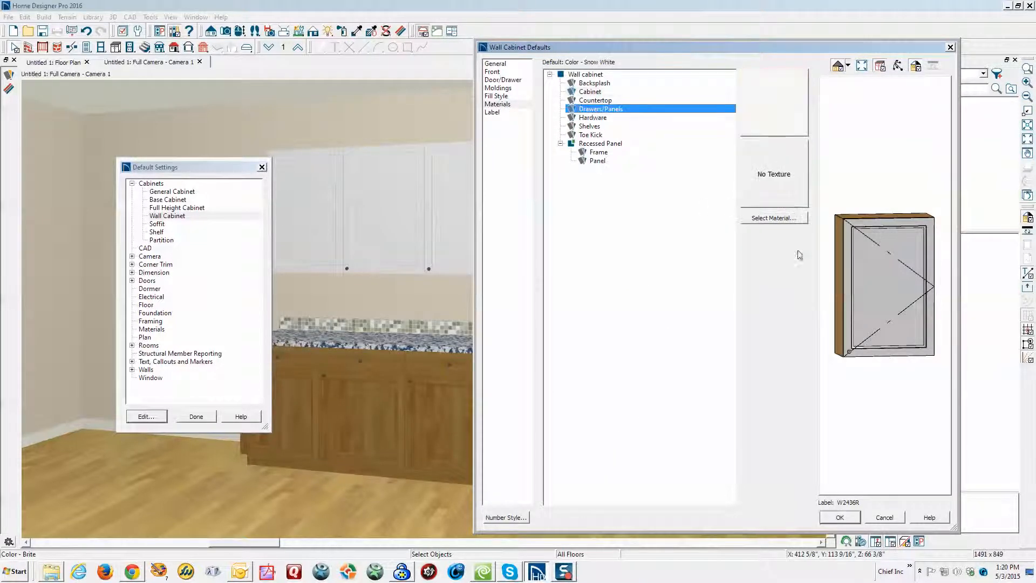
{"action": "left_click", "coordinate": [779, 218]}
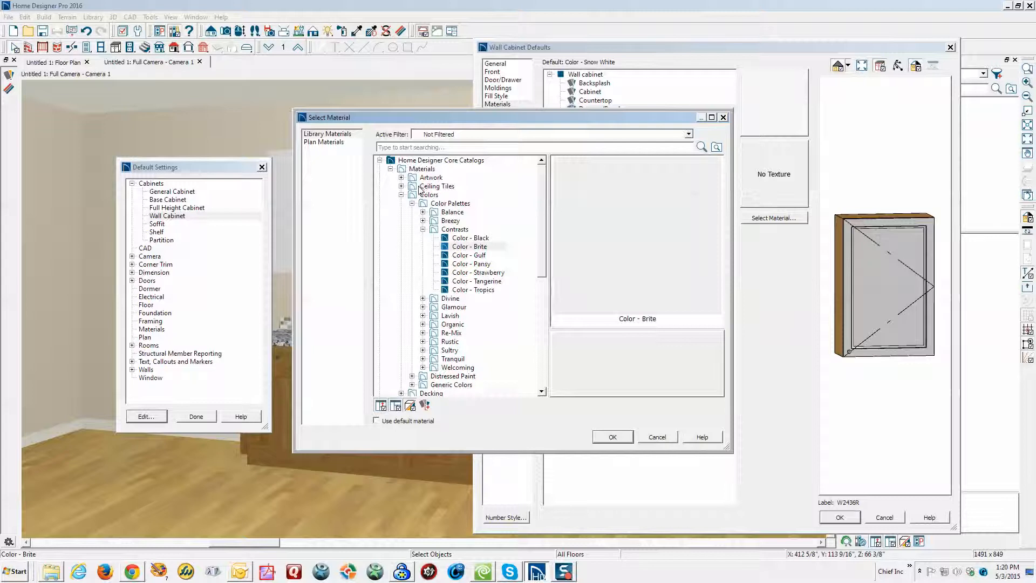
{"action": "left_click", "coordinate": [330, 142]}
{"action": "left_click", "coordinate": [393, 257]}
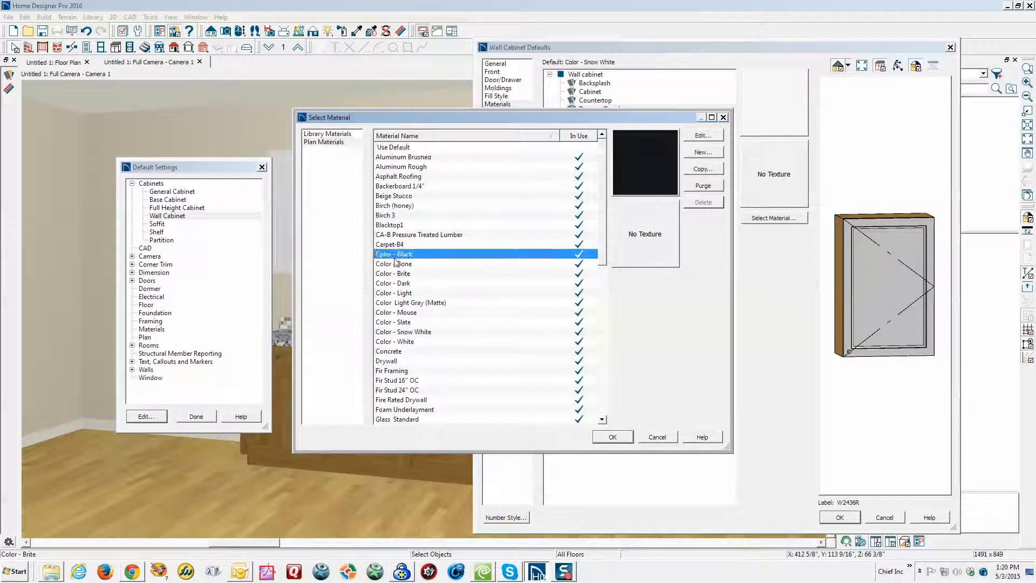
{"action": "key", "text": "m"}
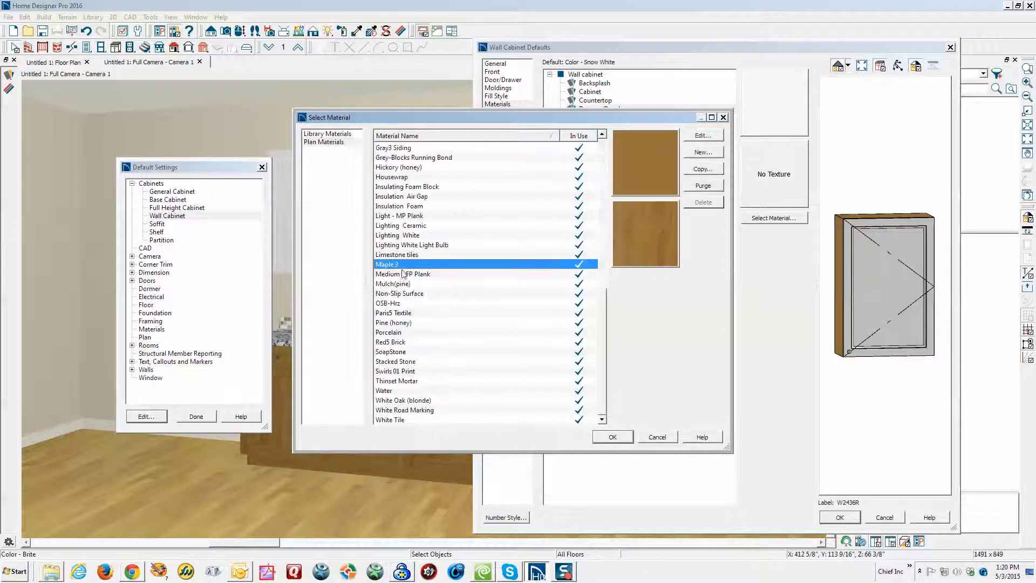
{"action": "left_click", "coordinate": [613, 437]}
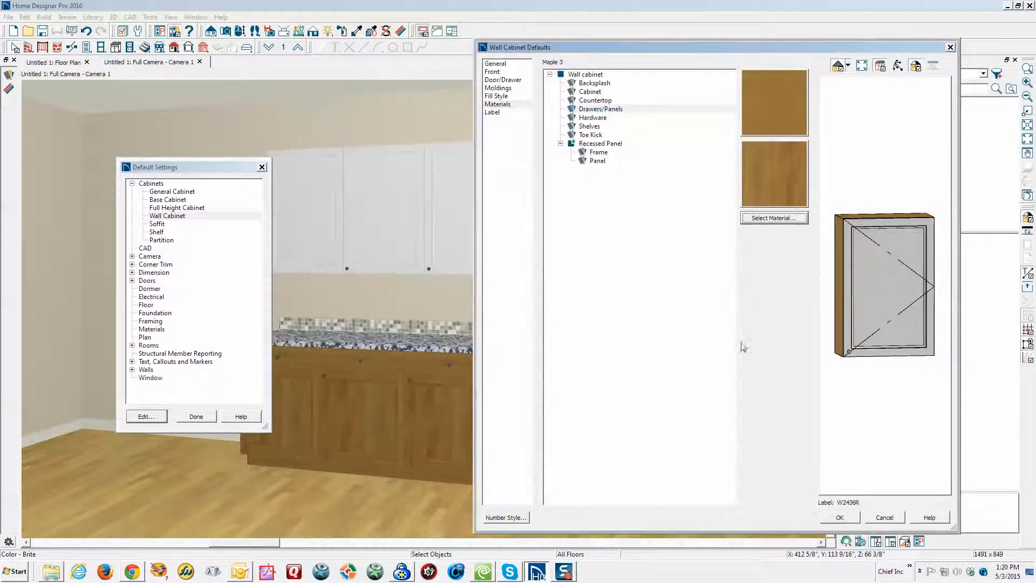
Step: Change the recessed panel door's Frame material in the wall cabinet defaults to the plan material Maple 3
{"action": "left_click", "coordinate": [608, 153]}
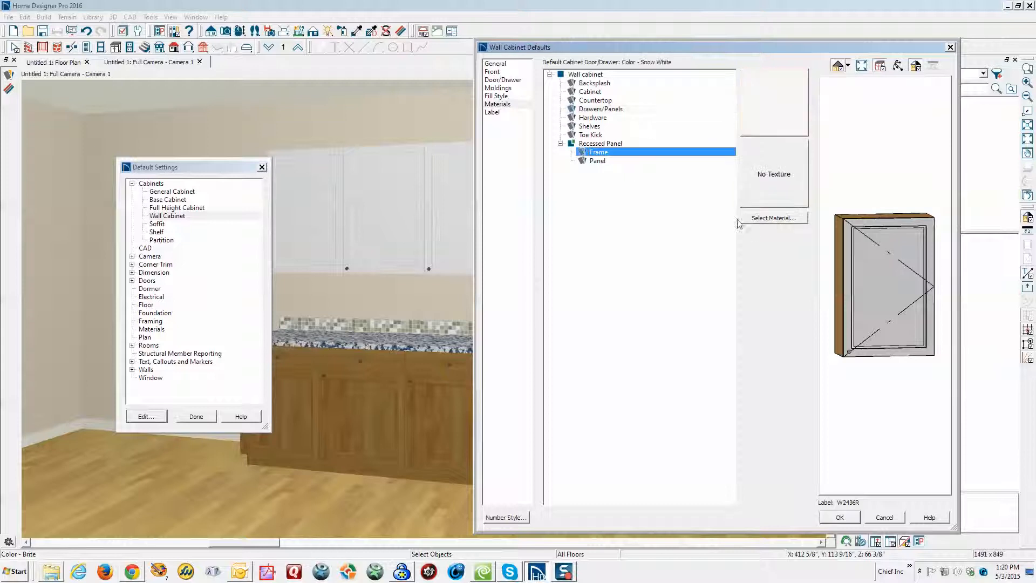
{"action": "left_click", "coordinate": [774, 218]}
{"action": "left_click", "coordinate": [89, 206]}
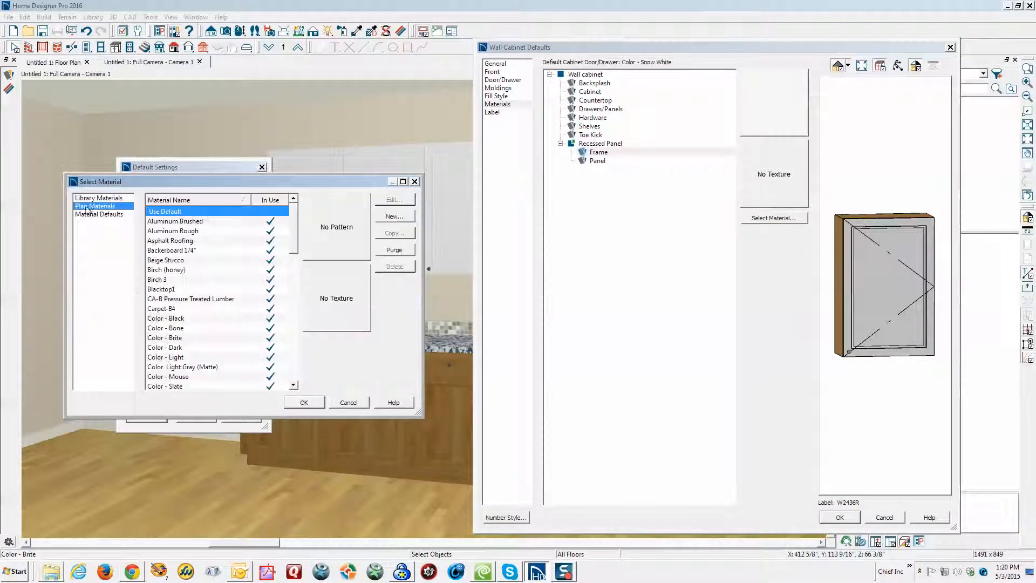
{"action": "left_click", "coordinate": [182, 290]}
{"action": "key", "text": "m"}
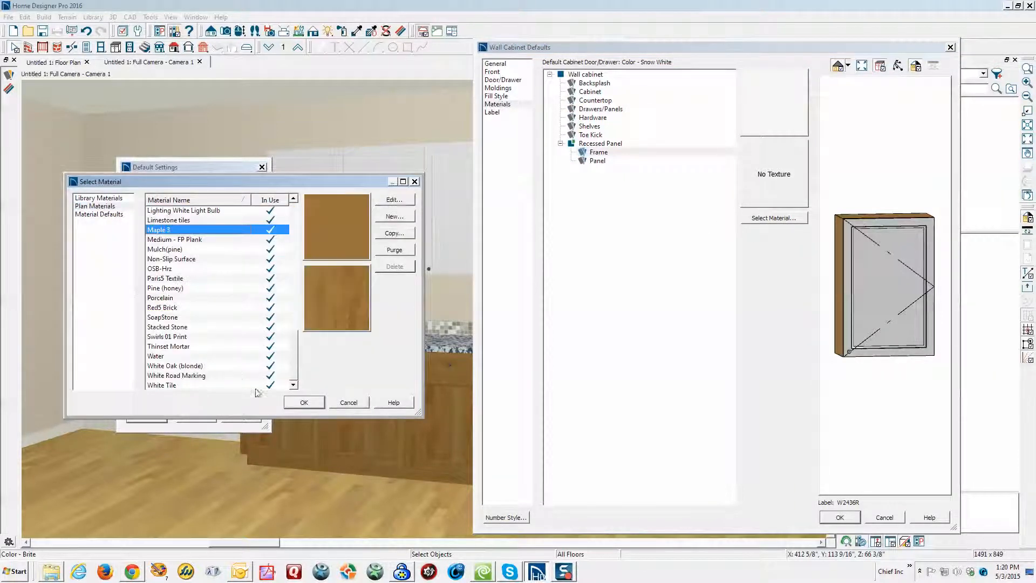
{"action": "left_click", "coordinate": [304, 402]}
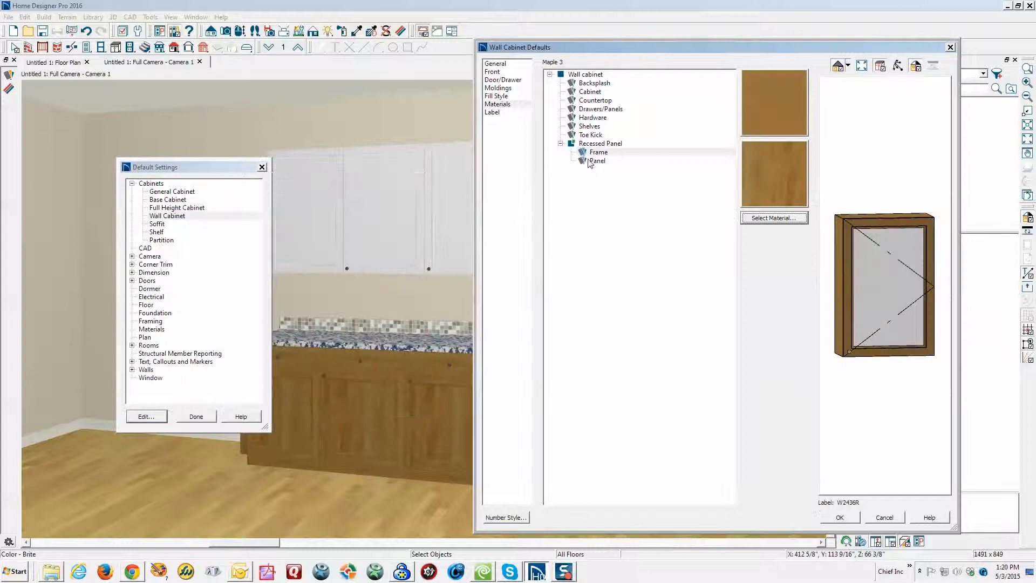
Step: Change the recessed panel door's Panel material to the plan material Maple 3 and save the wall cabinet defaults
{"action": "left_click", "coordinate": [594, 161]}
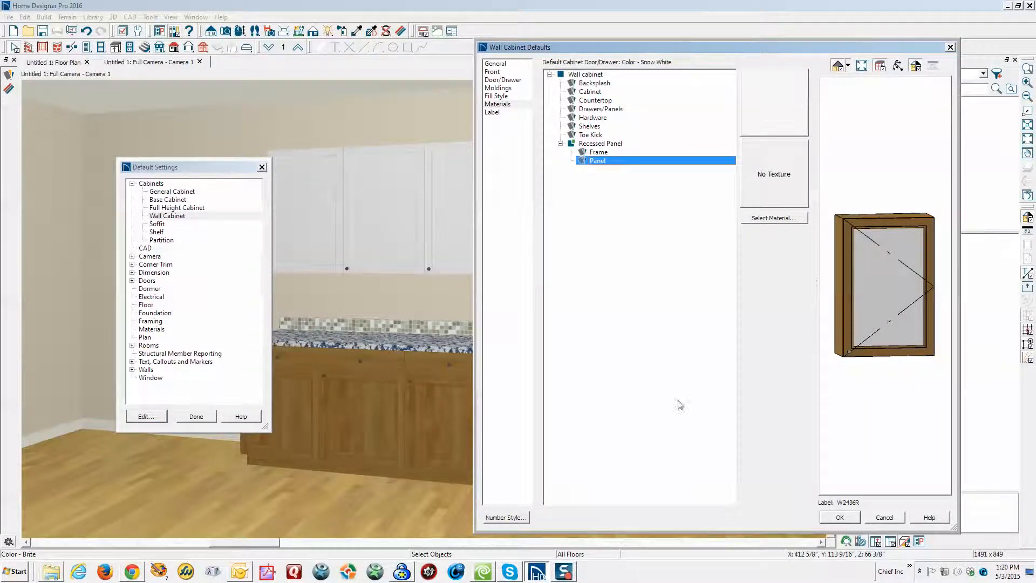
{"action": "left_click", "coordinate": [762, 219]}
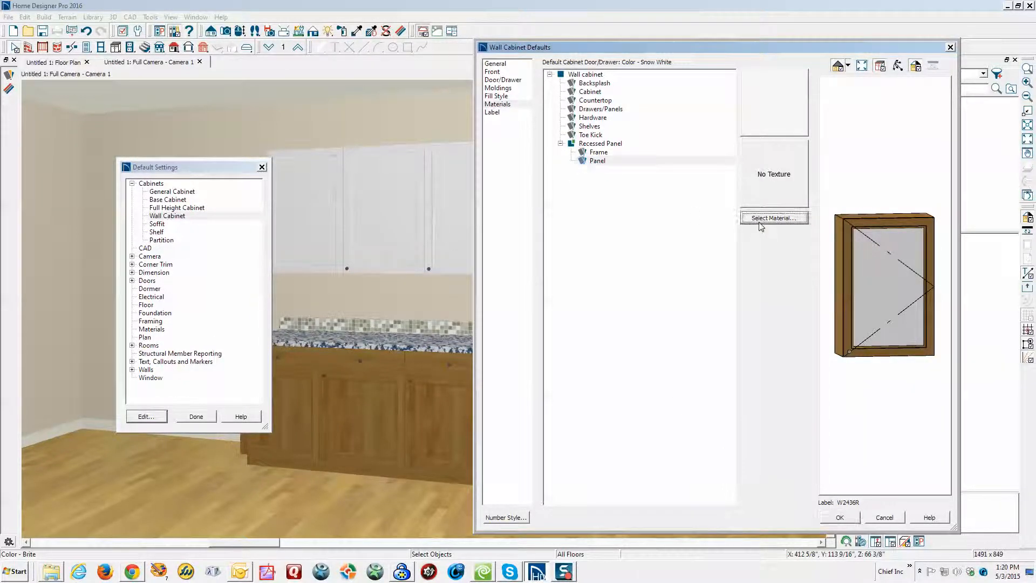
{"action": "left_click", "coordinate": [114, 207]}
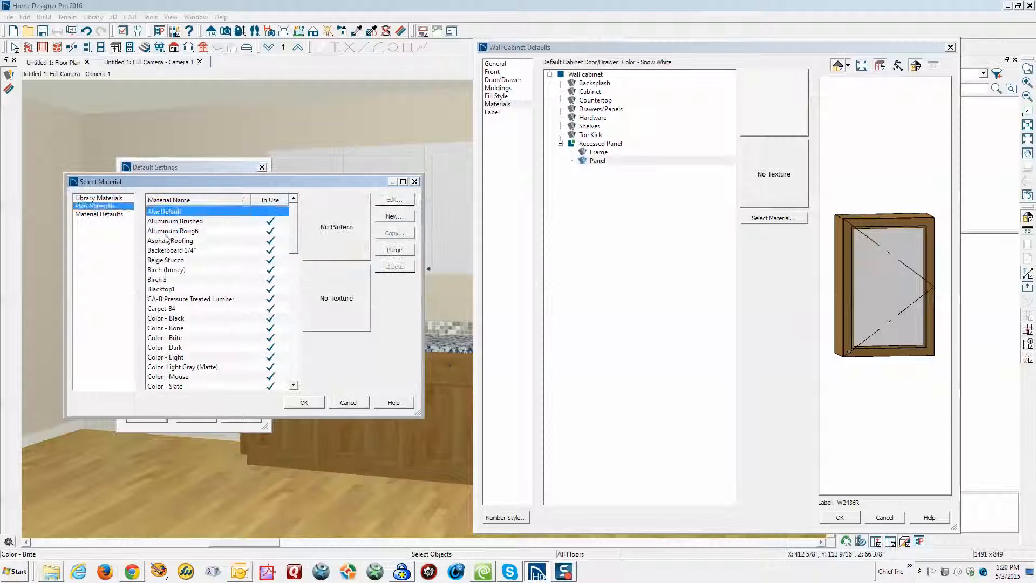
{"action": "left_click", "coordinate": [165, 232]}
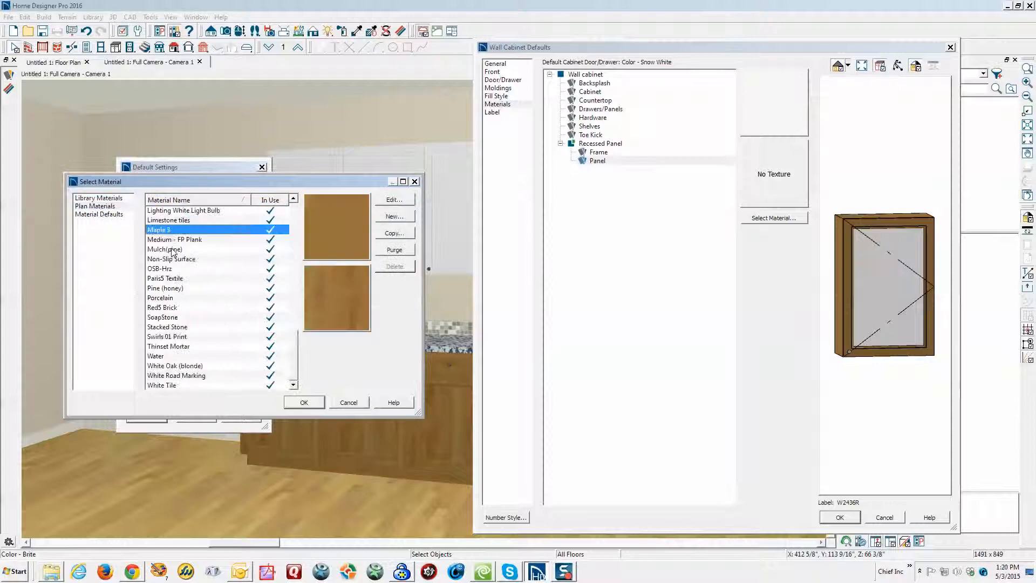
{"action": "left_click", "coordinate": [304, 402]}
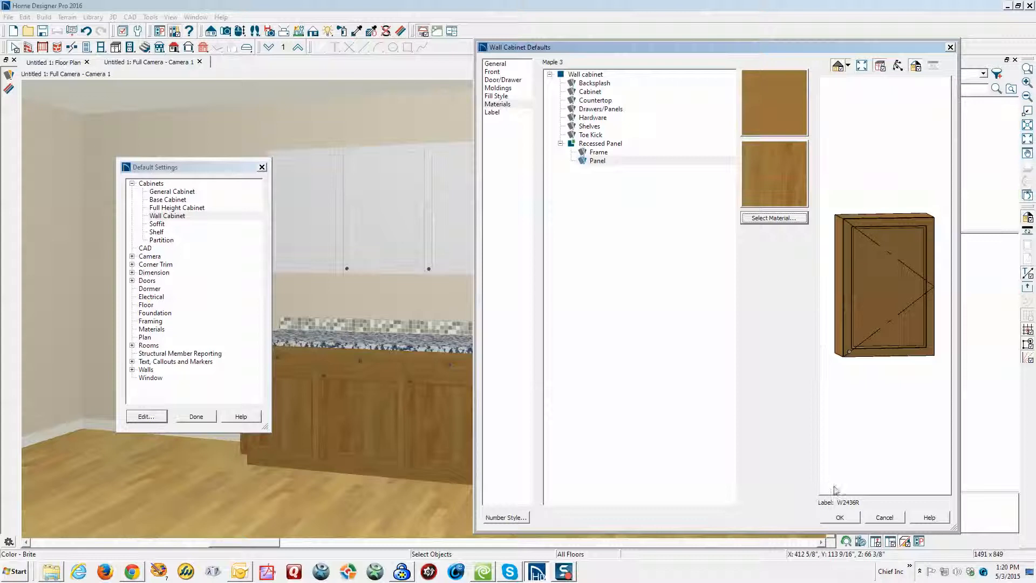
{"action": "left_click", "coordinate": [838, 518]}
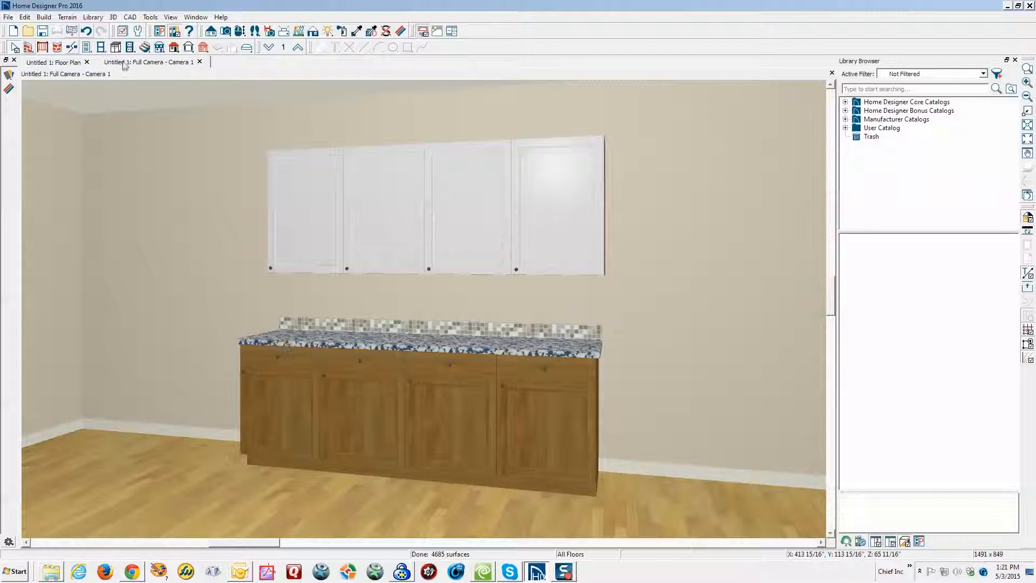
Step: Sample Maple 3 from a base cabinet door with the Material Eyedropper and paint the four wall cabinet door panels
{"action": "left_click", "coordinate": [357, 31]}
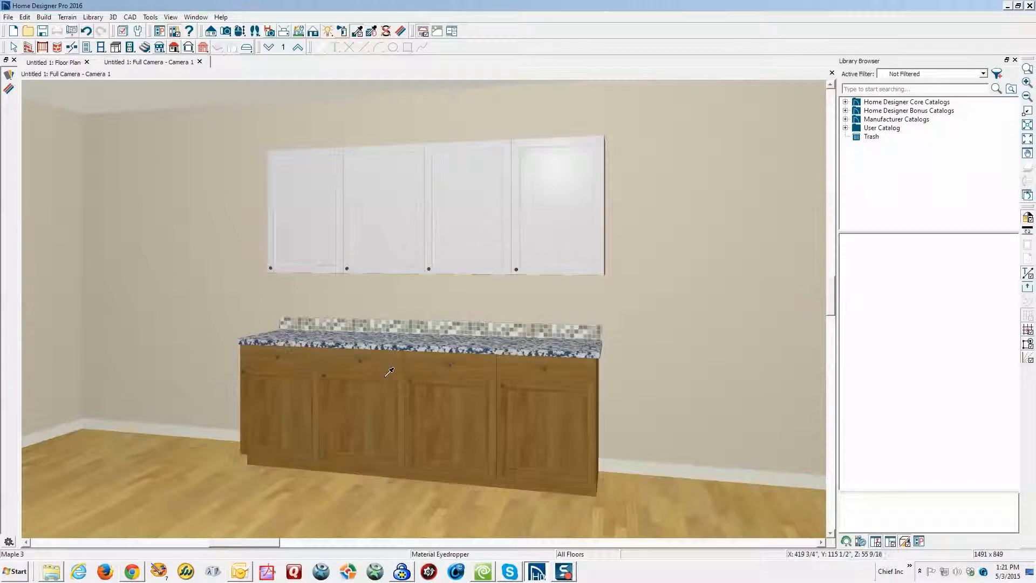
{"action": "left_click", "coordinate": [359, 400]}
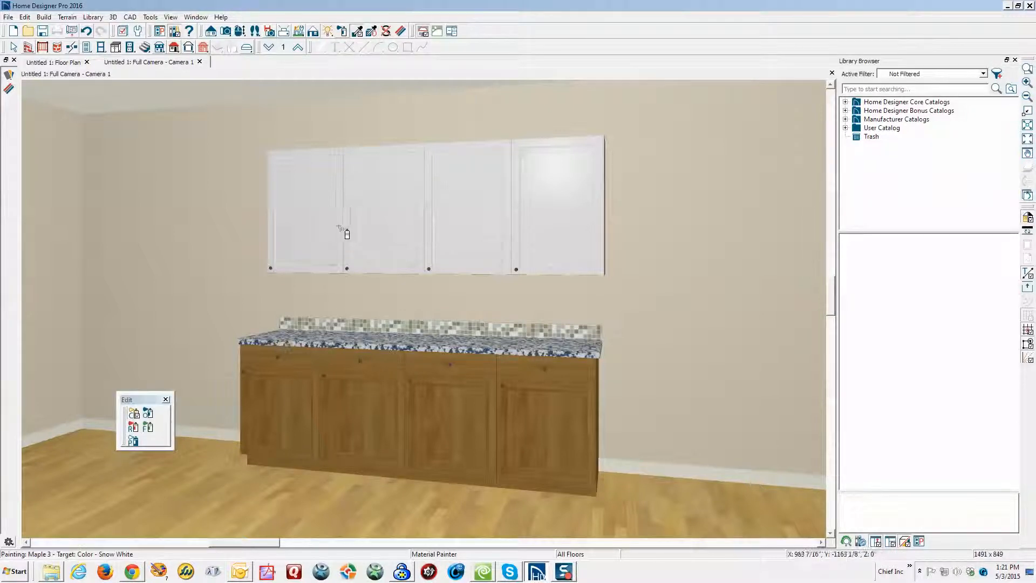
{"action": "left_click", "coordinate": [333, 232]}
{"action": "left_click", "coordinate": [367, 230]}
{"action": "left_click", "coordinate": [447, 222]}
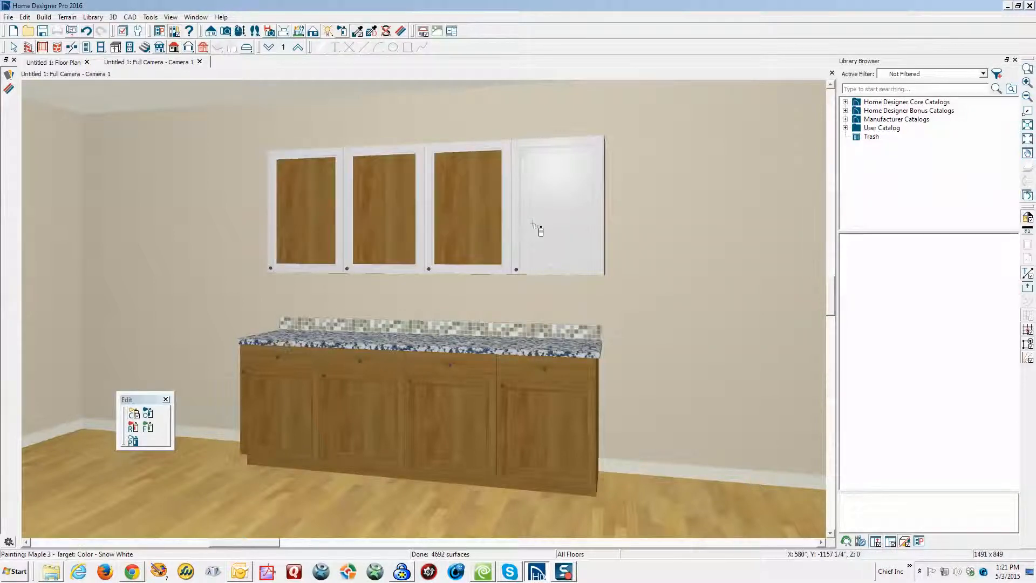
{"action": "left_click", "coordinate": [523, 223]}
Step: Paint the frames of all four wall cabinet doors with Maple 3 and leave the Material Painter
{"action": "left_click", "coordinate": [521, 222]}
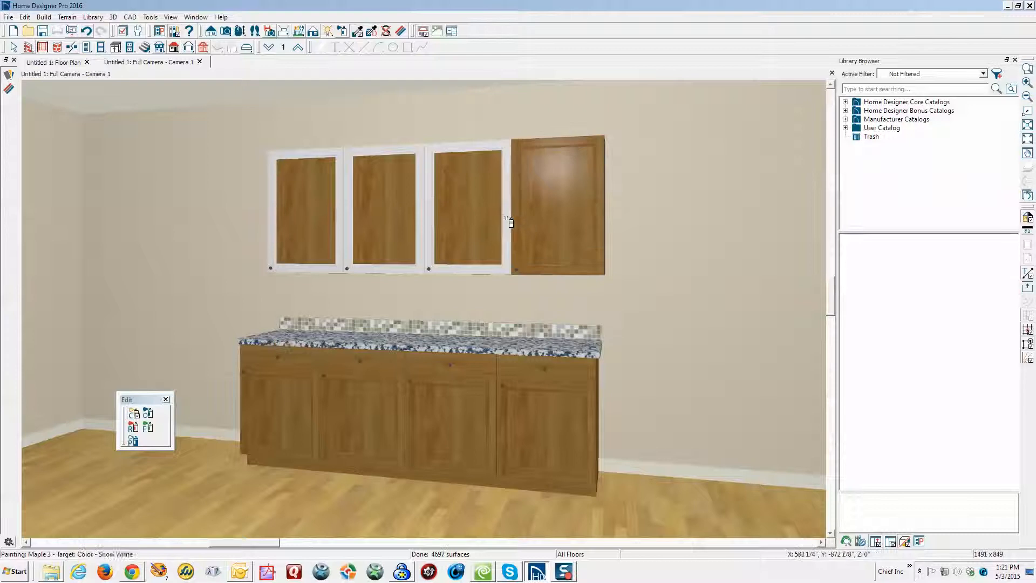
{"action": "left_click", "coordinate": [436, 217]}
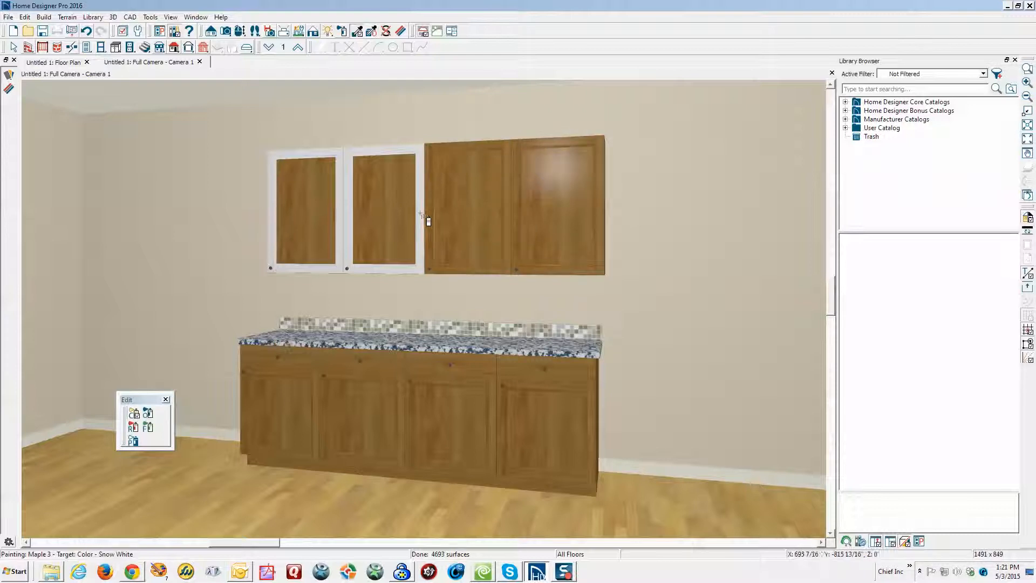
{"action": "left_click", "coordinate": [368, 226]}
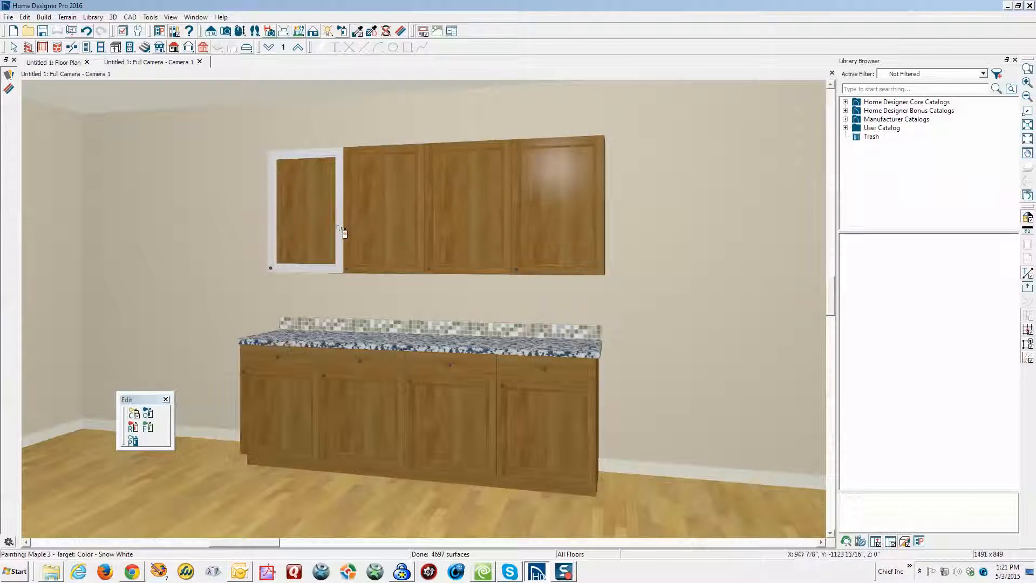
{"action": "left_click", "coordinate": [349, 231]}
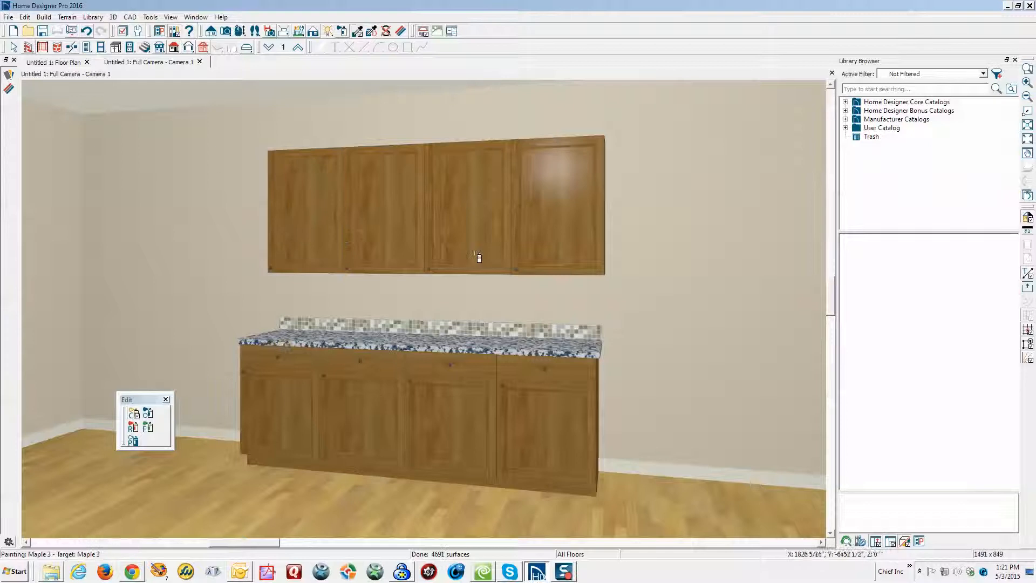
{"action": "key", "text": "Escape"}
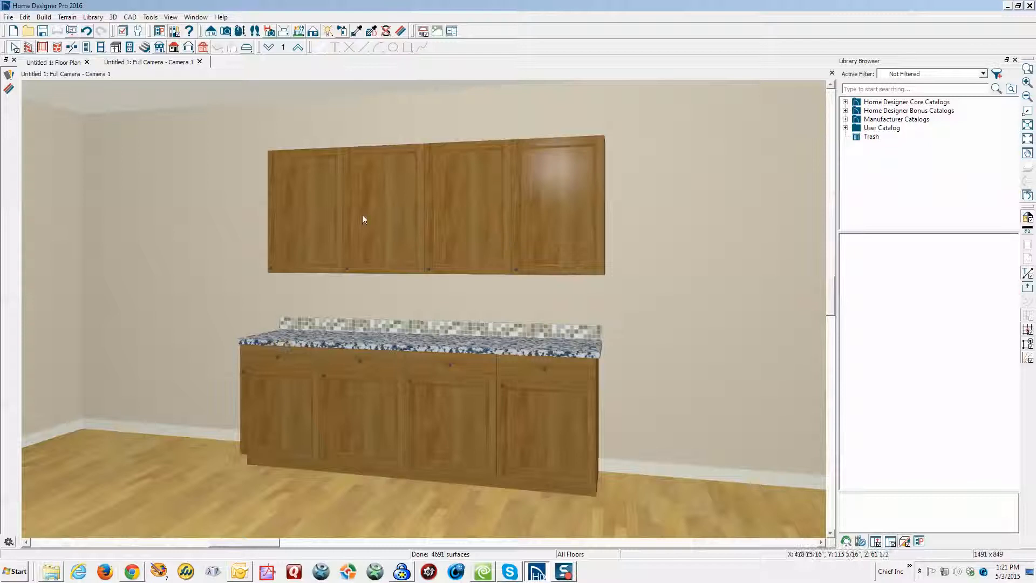
Step: Turn on Backsplash to Base Below for the first, third and fourth wall cabinets together
{"action": "left_click", "coordinate": [14, 48]}
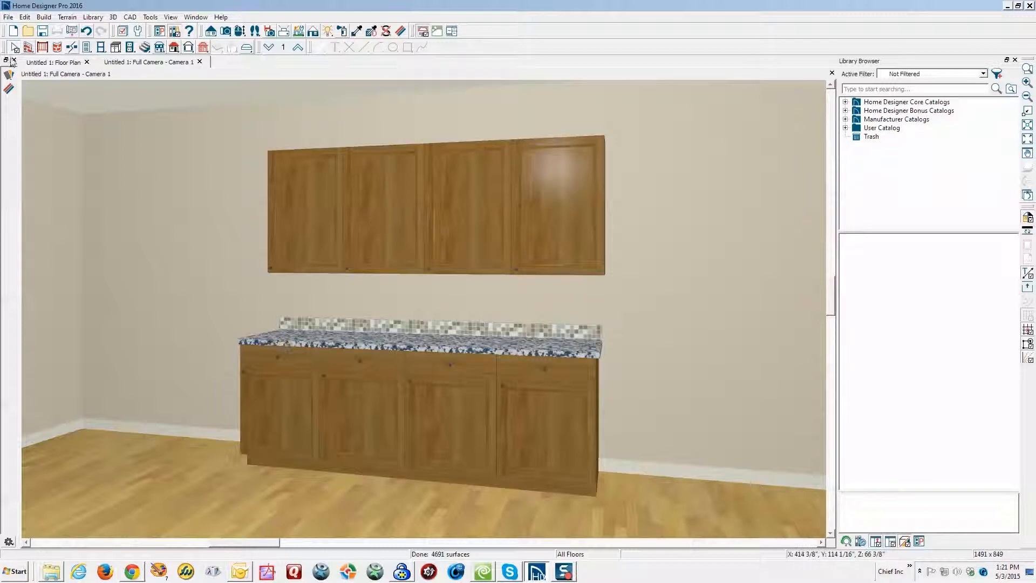
{"action": "left_click", "coordinate": [302, 216]}
{"action": "left_click", "coordinate": [394, 248], "text": "shift"}
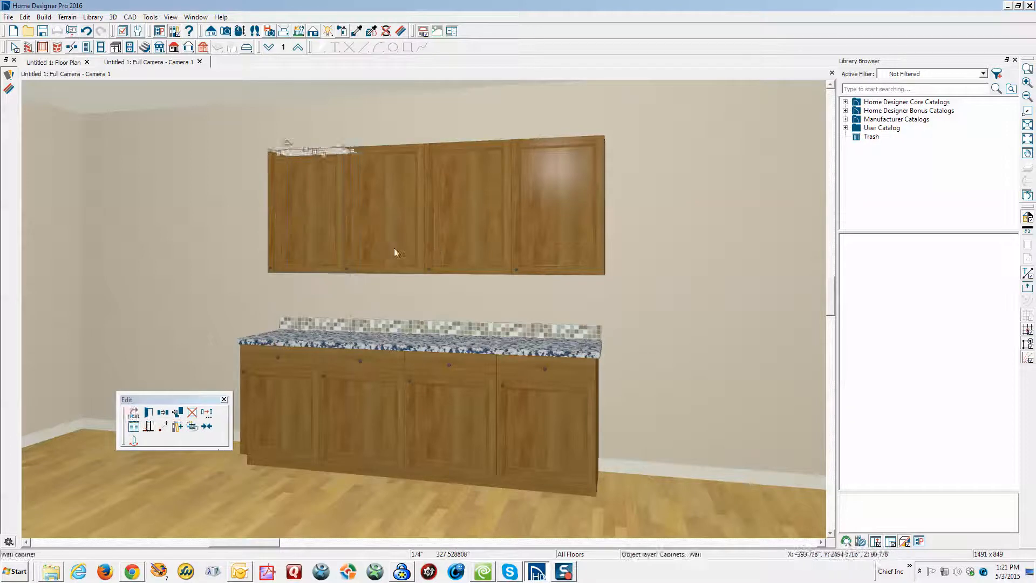
{"action": "left_click", "coordinate": [474, 245], "text": "shift"}
{"action": "left_click", "coordinate": [554, 241], "text": "shift"}
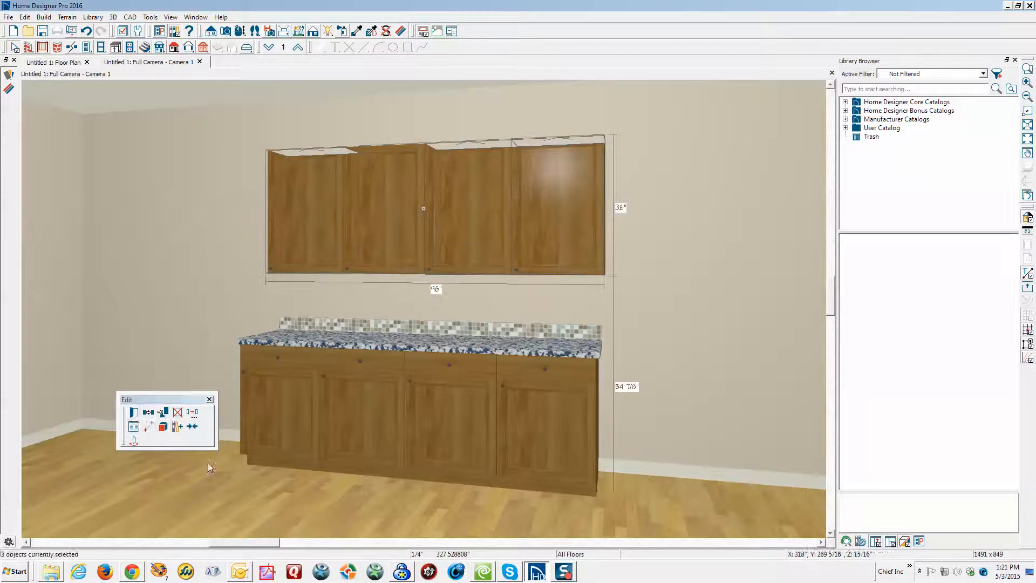
{"action": "left_click", "coordinate": [136, 415]}
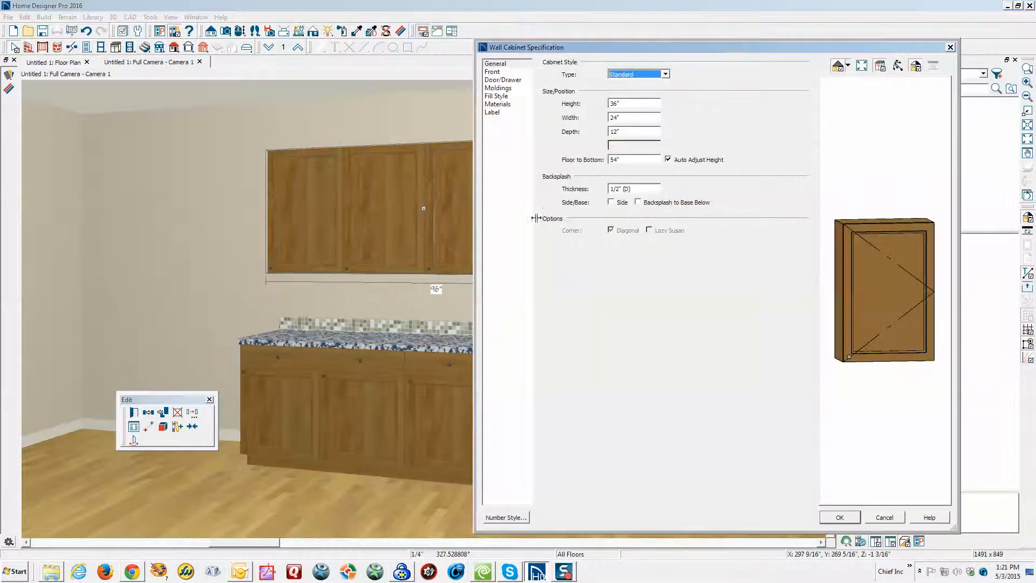
{"action": "left_click", "coordinate": [645, 207]}
{"action": "left_click", "coordinate": [840, 517]}
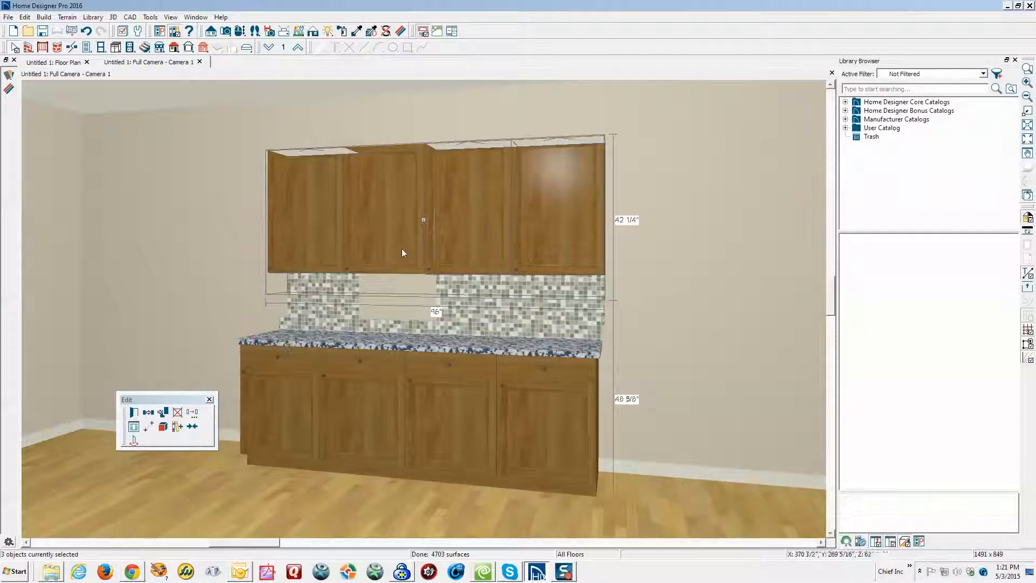
Step: Turn on Backsplash to Base Below for the remaining second wall cabinet
{"action": "left_click", "coordinate": [401, 250]}
{"action": "left_click", "coordinate": [148, 426]}
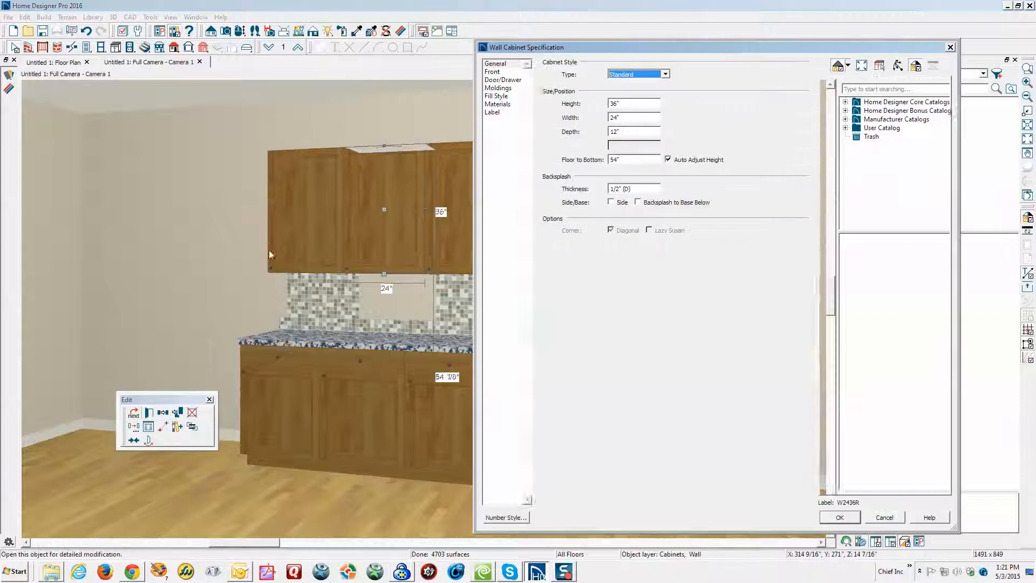
{"action": "left_click", "coordinate": [643, 206]}
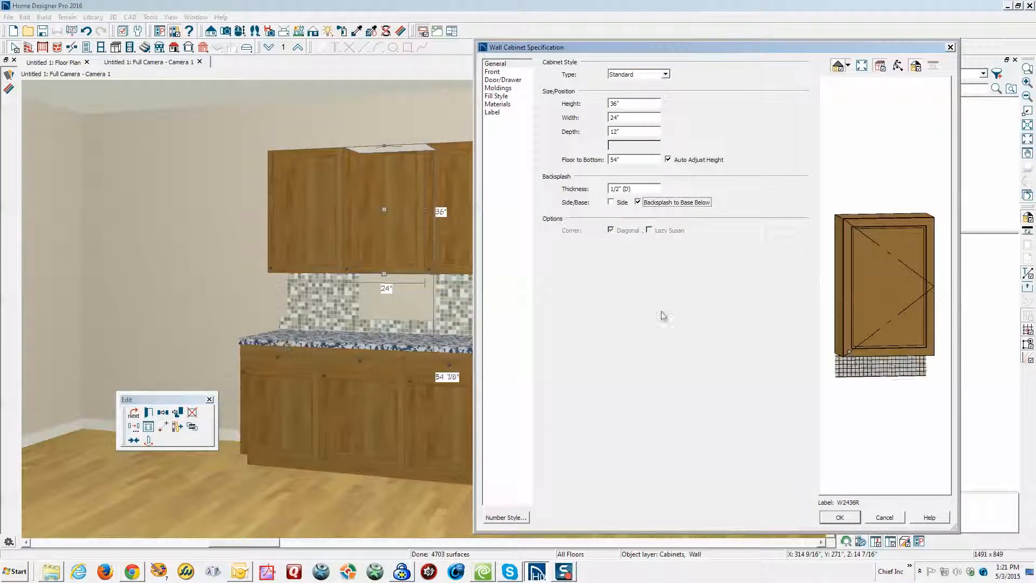
{"action": "left_click", "coordinate": [840, 516]}
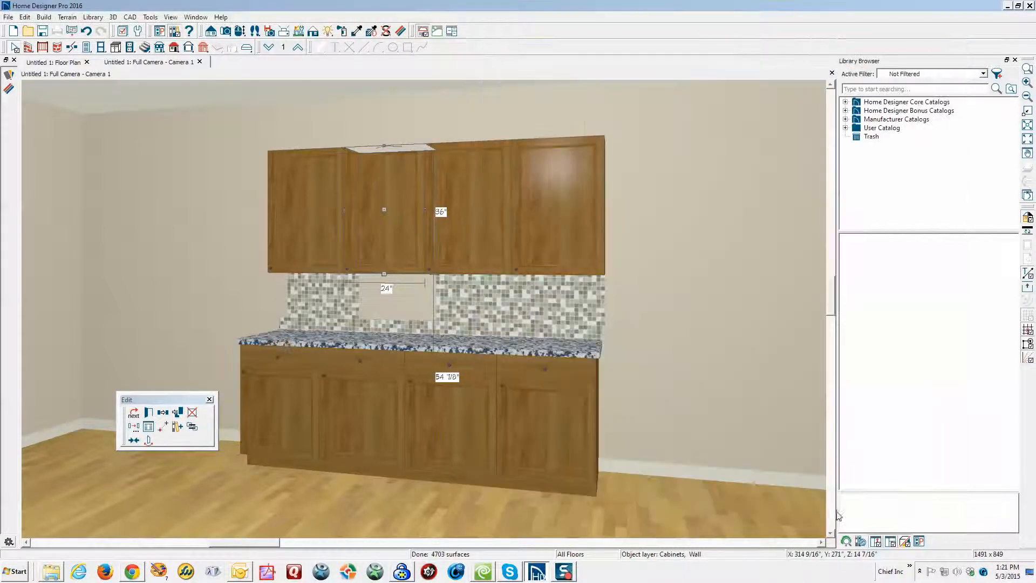
{"action": "key", "text": "Escape"}
Step: Select all four base cabinets and move them together along the back wall into the room's left corner
{"action": "left_click", "coordinate": [287, 382]}
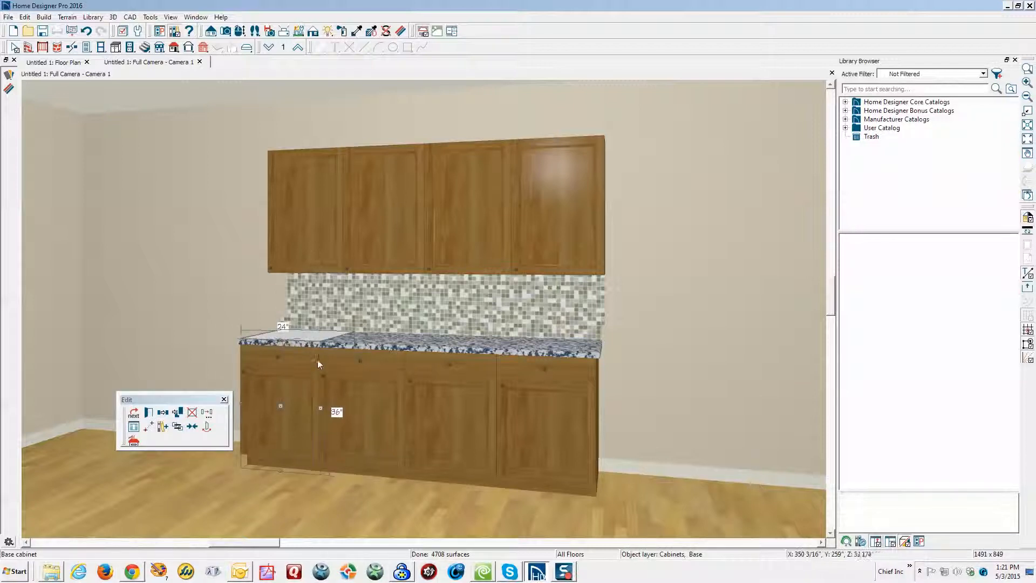
{"action": "left_click", "coordinate": [383, 451], "text": "shift"}
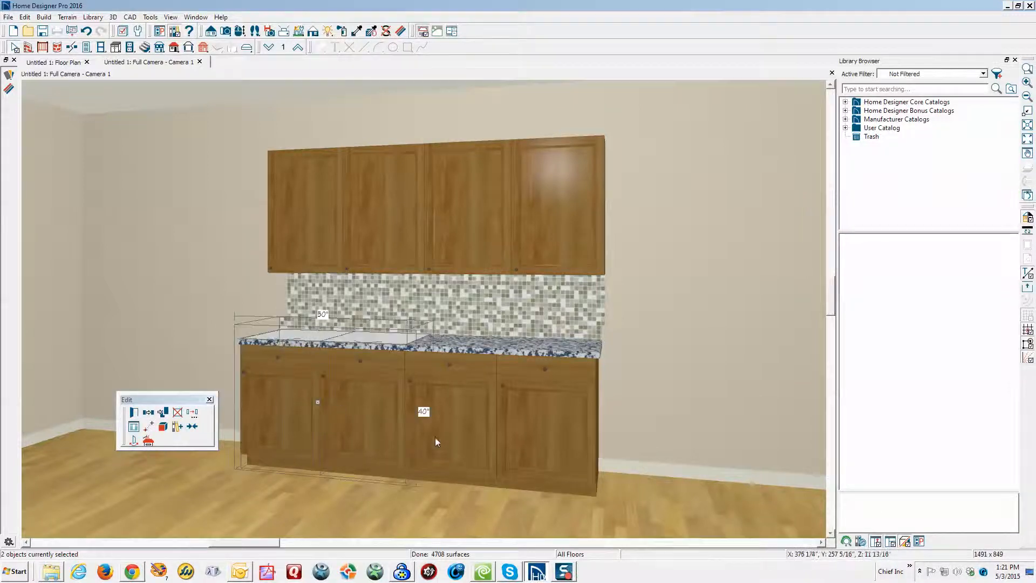
{"action": "left_click", "coordinate": [438, 436], "text": "shift"}
{"action": "left_click", "coordinate": [527, 429], "text": "shift"}
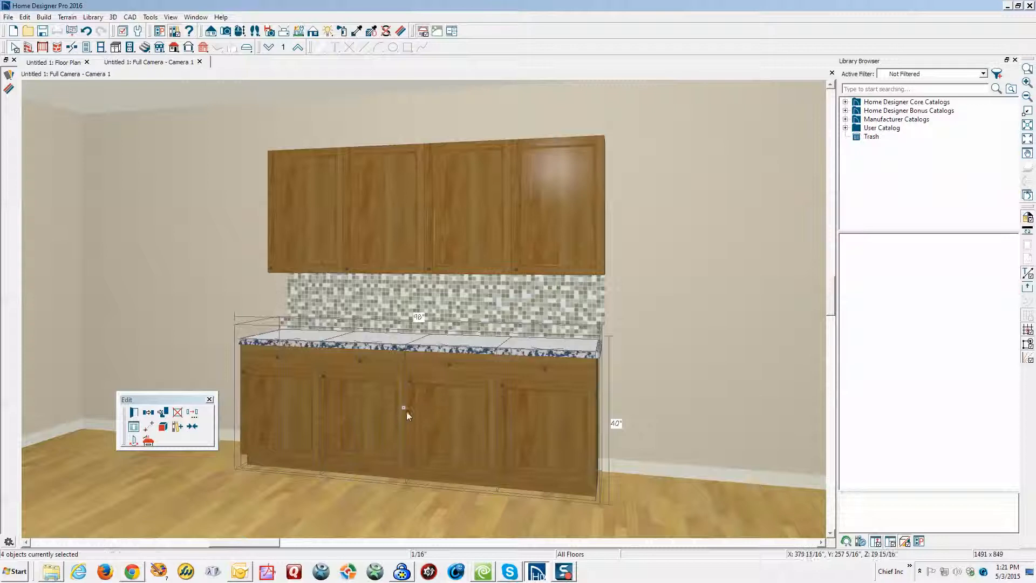
{"action": "left_click_drag", "start_coordinate": [403, 409], "coordinate": [125, 399]}
Step: Select all four wall cabinets and move them together into the left corner above the base cabinets
{"action": "left_click", "coordinate": [301, 227]}
{"action": "left_click", "coordinate": [379, 228], "text": "shift"}
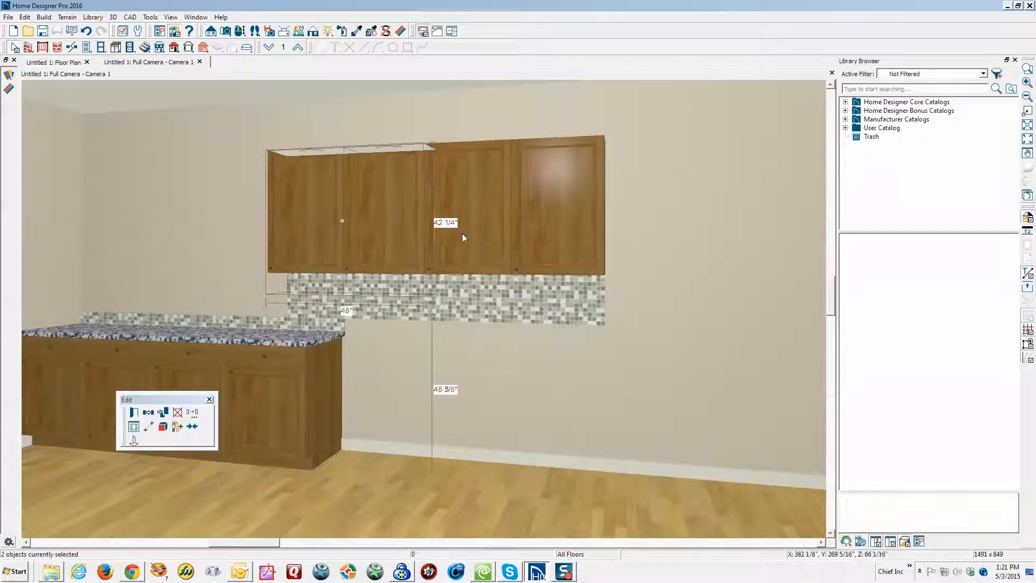
{"action": "left_click", "coordinate": [478, 234], "text": "shift"}
{"action": "left_click", "coordinate": [536, 229], "text": "shift"}
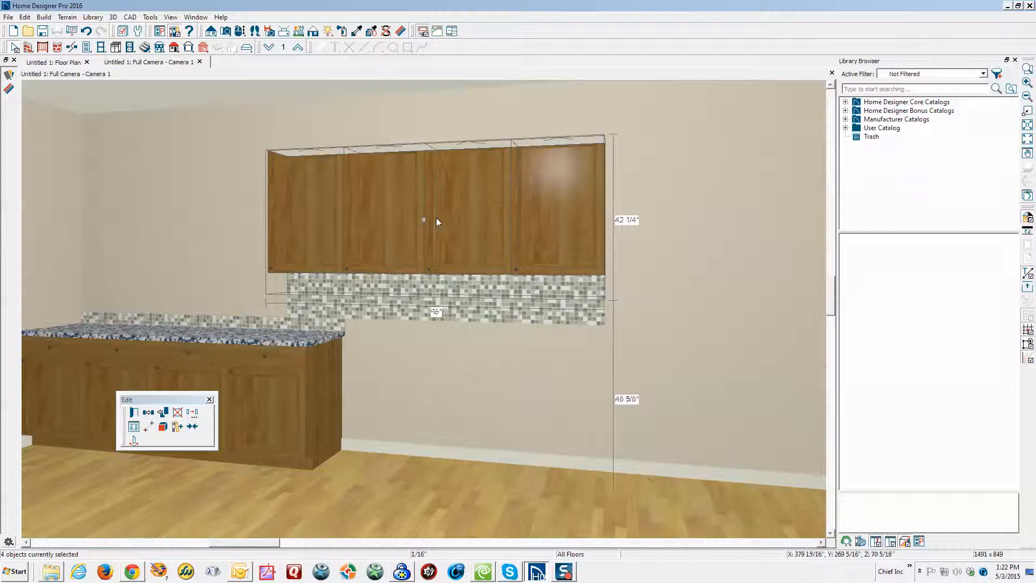
{"action": "left_click_drag", "start_coordinate": [425, 220], "coordinate": [111, 221]}
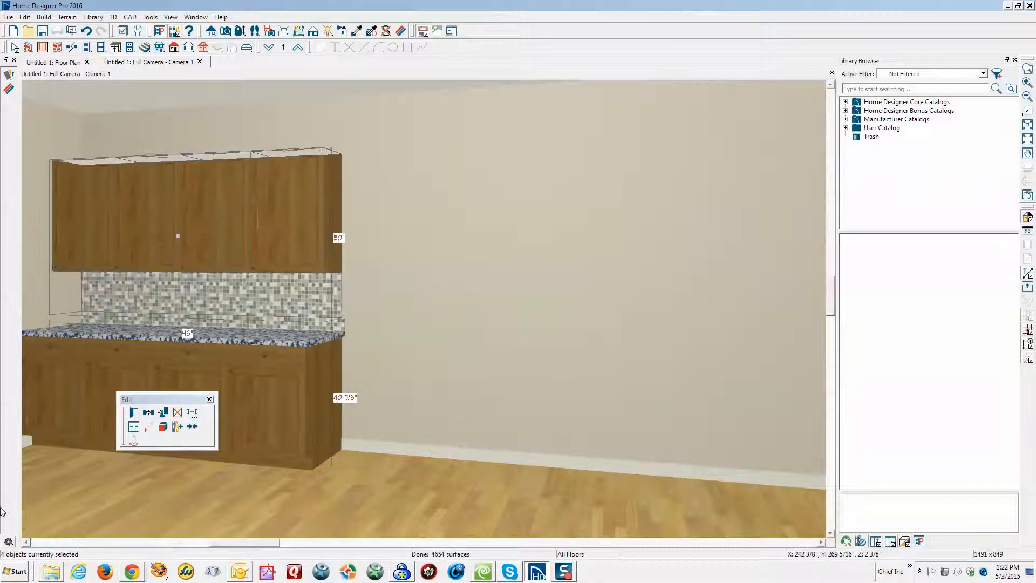
{"action": "left_click", "coordinate": [27, 543]}
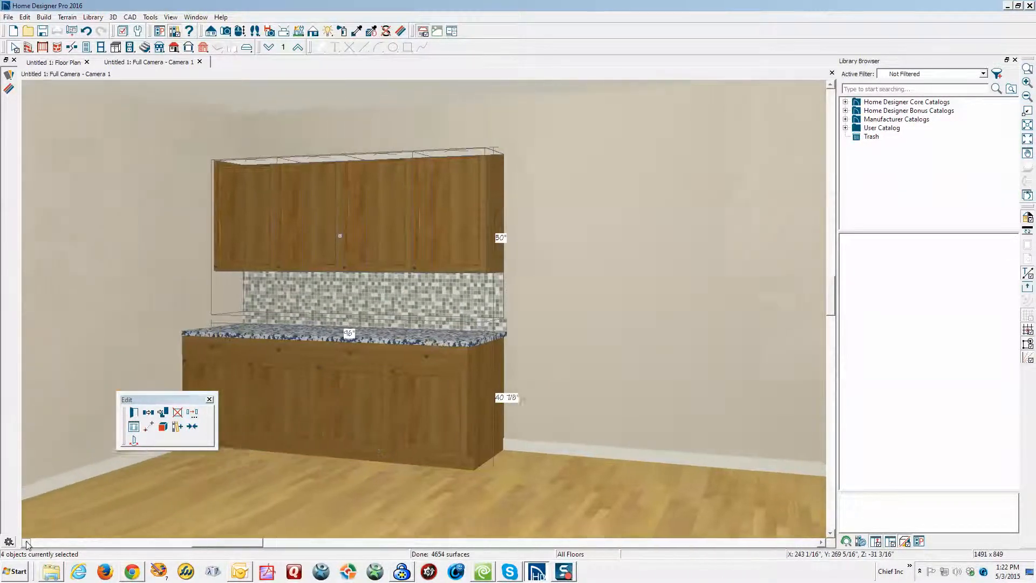
{"action": "key", "text": "Escape"}
Step: Turn on the Side backsplash option for the base cabinet against the left wall
{"action": "right_click", "coordinate": [238, 377]}
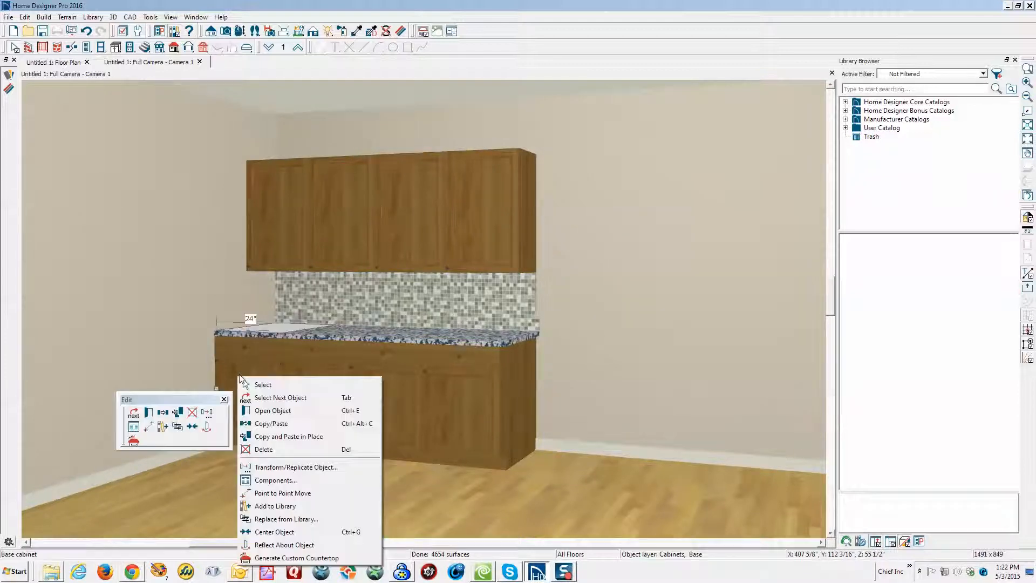
{"action": "left_click", "coordinate": [271, 411]}
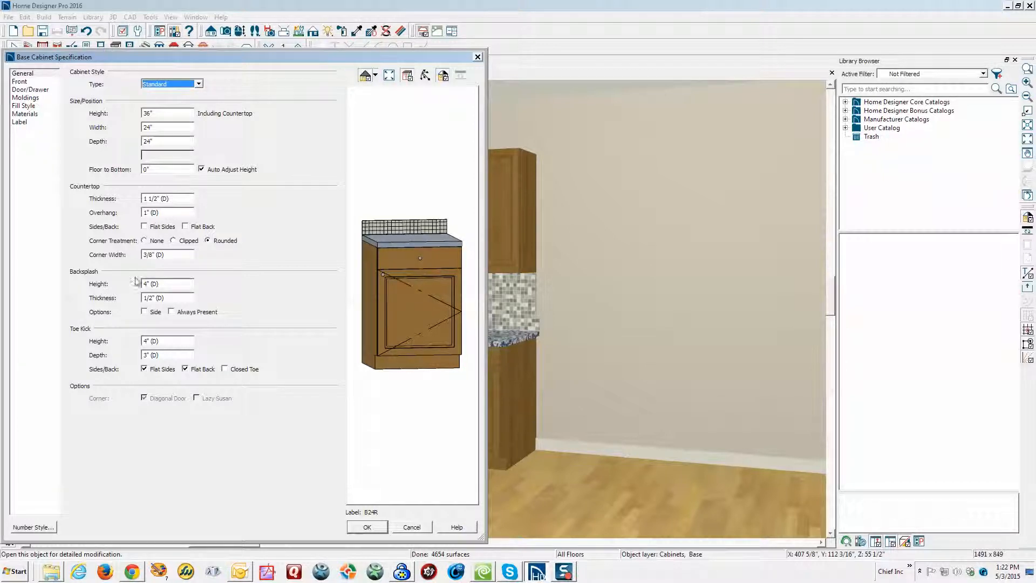
{"action": "left_click", "coordinate": [154, 312]}
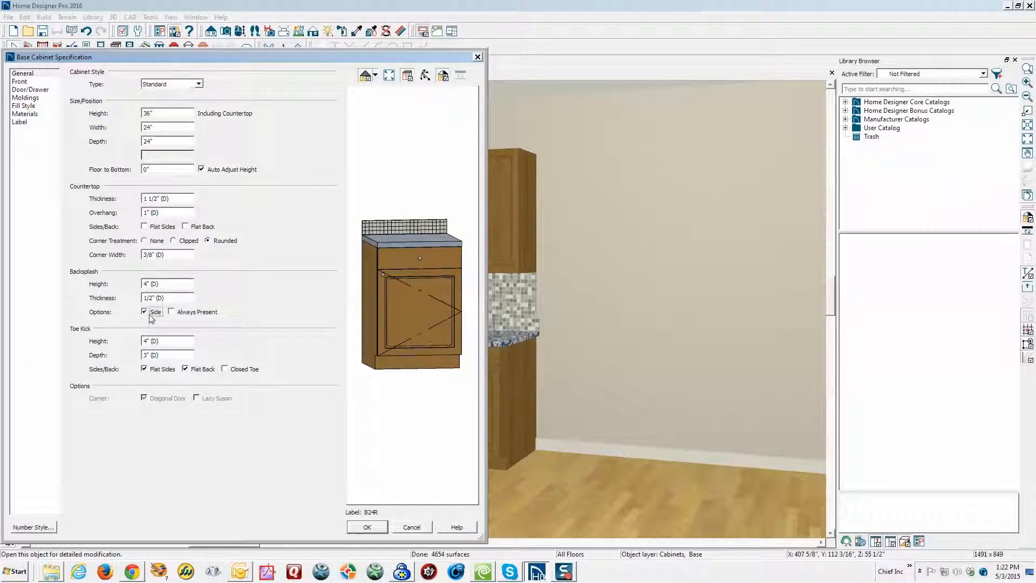
{"action": "left_click", "coordinate": [367, 527]}
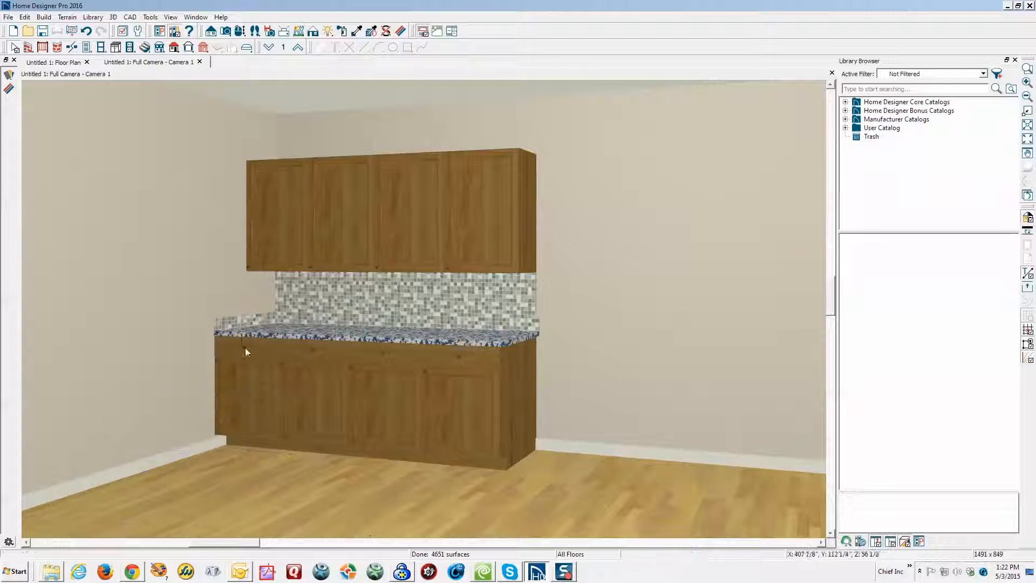
Step: Turn on the Side backsplash option for the wall cabinet nearest the left wall
{"action": "left_click", "coordinate": [261, 248]}
{"action": "right_click", "coordinate": [261, 249]}
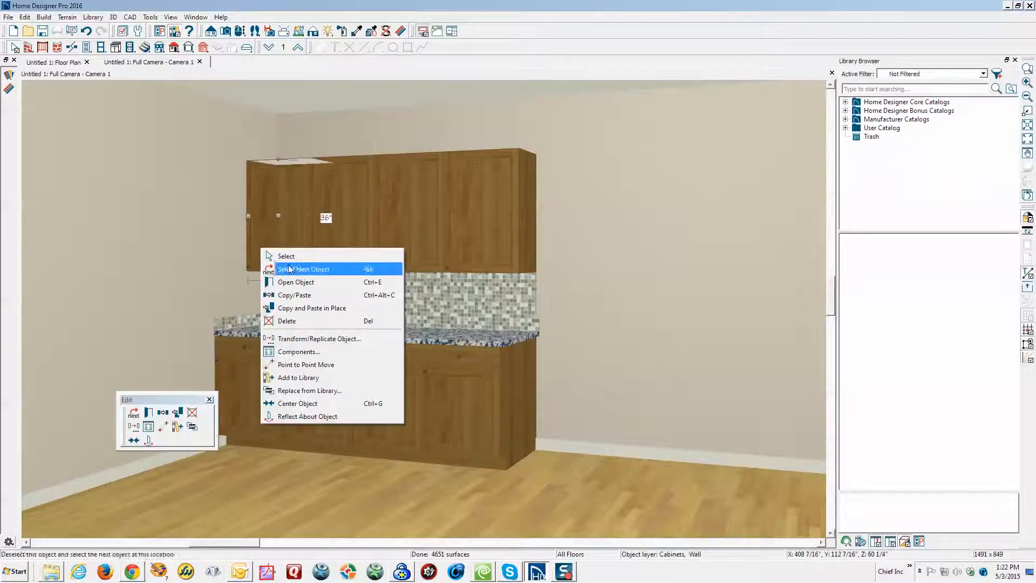
{"action": "left_click", "coordinate": [300, 284]}
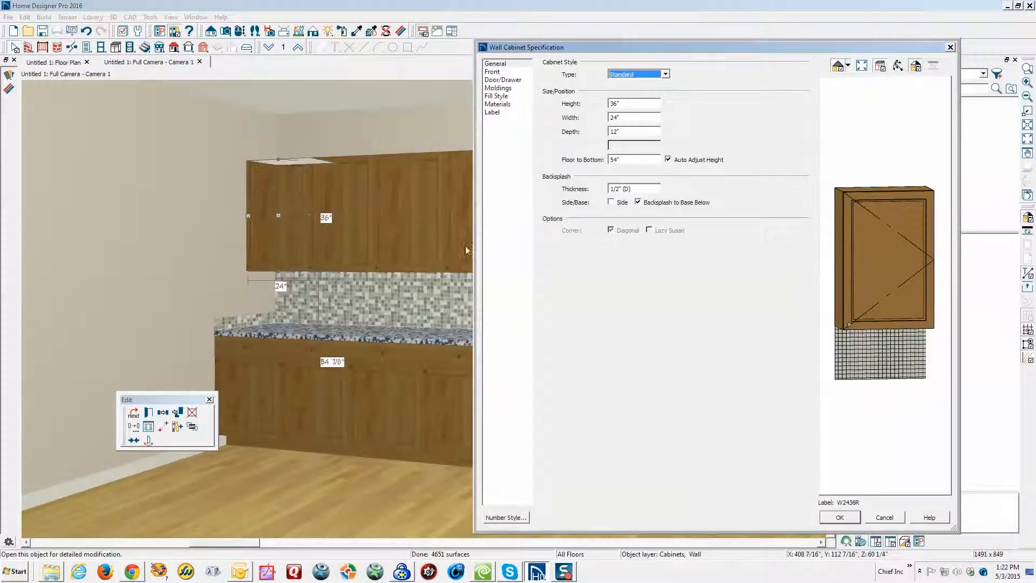
{"action": "left_click", "coordinate": [620, 205]}
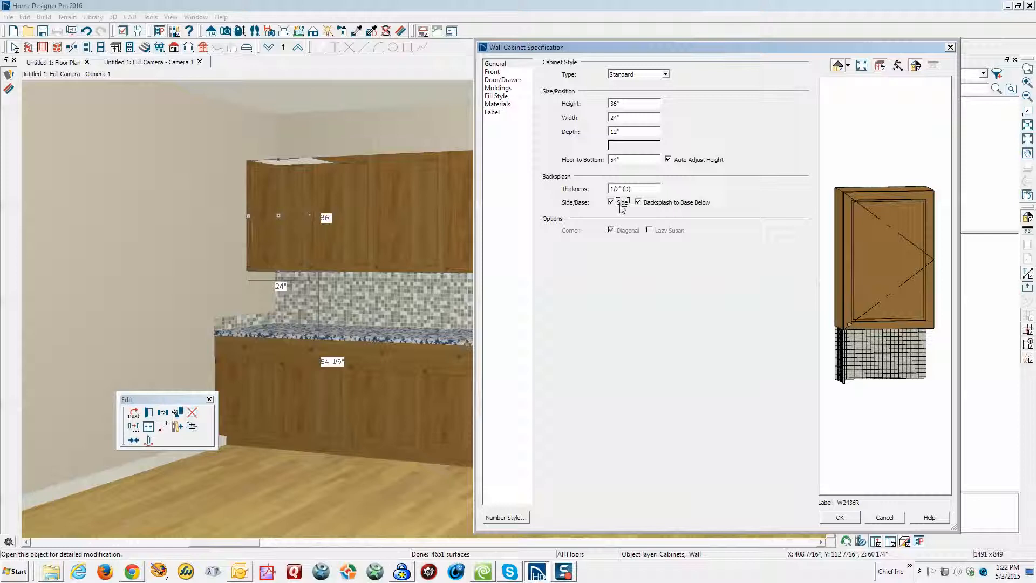
{"action": "left_click", "coordinate": [840, 517]}
{"action": "key", "text": "Escape"}
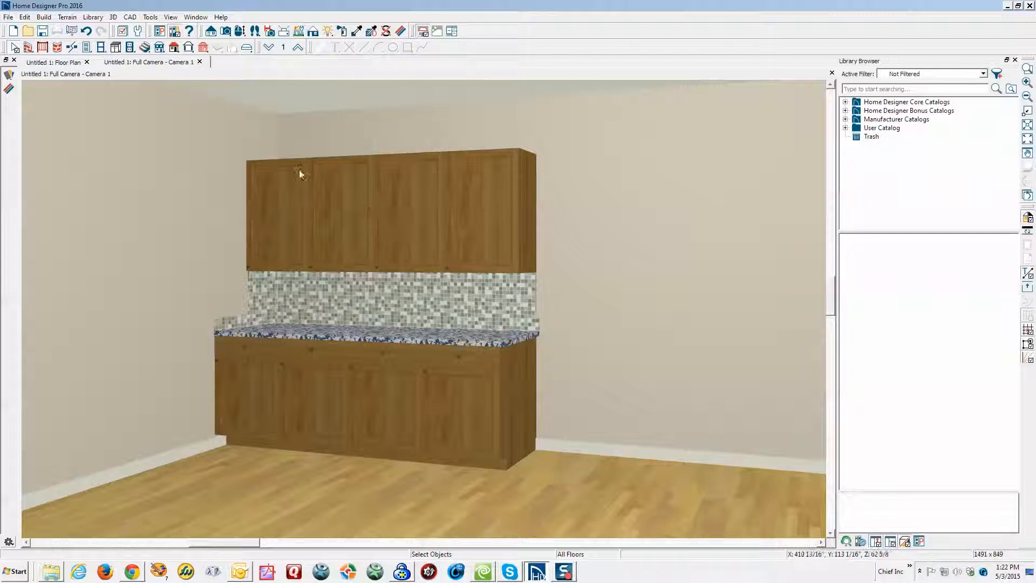
Step: Place a full height cabinet at the right end of the cabinet run and widen it to about 33 inches
{"action": "left_click", "coordinate": [115, 47]}
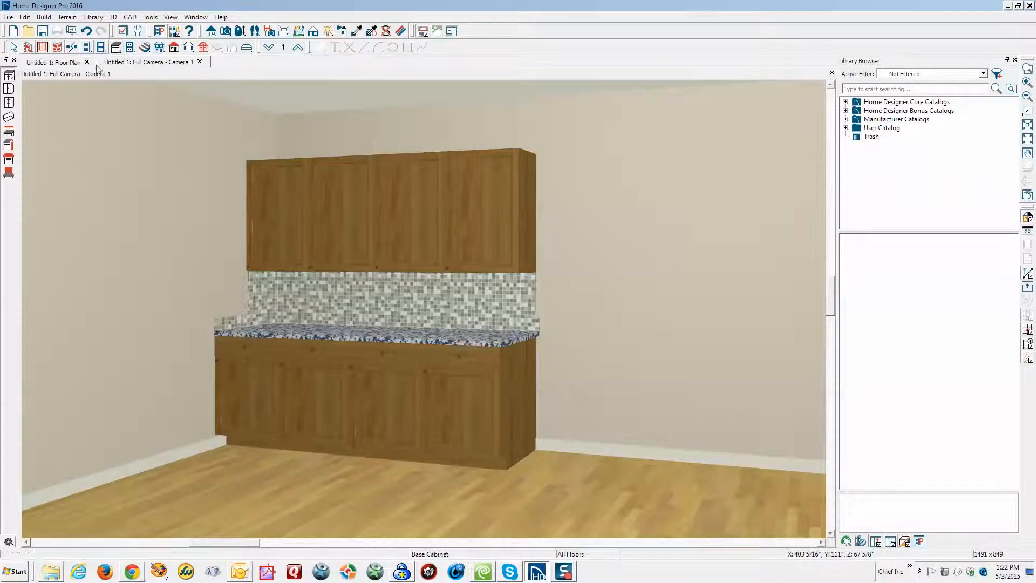
{"action": "left_click", "coordinate": [10, 104]}
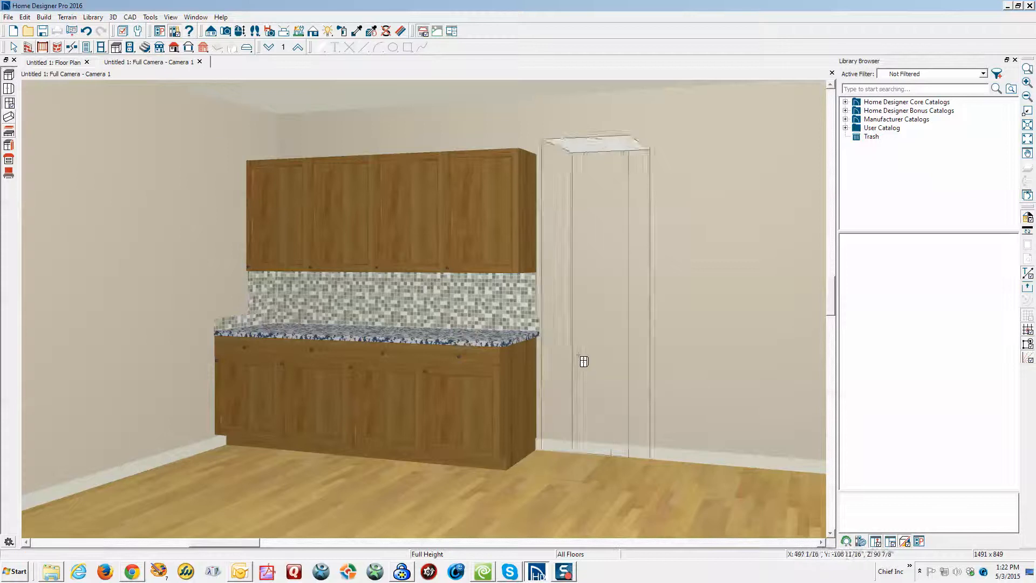
{"action": "left_click", "coordinate": [578, 360]}
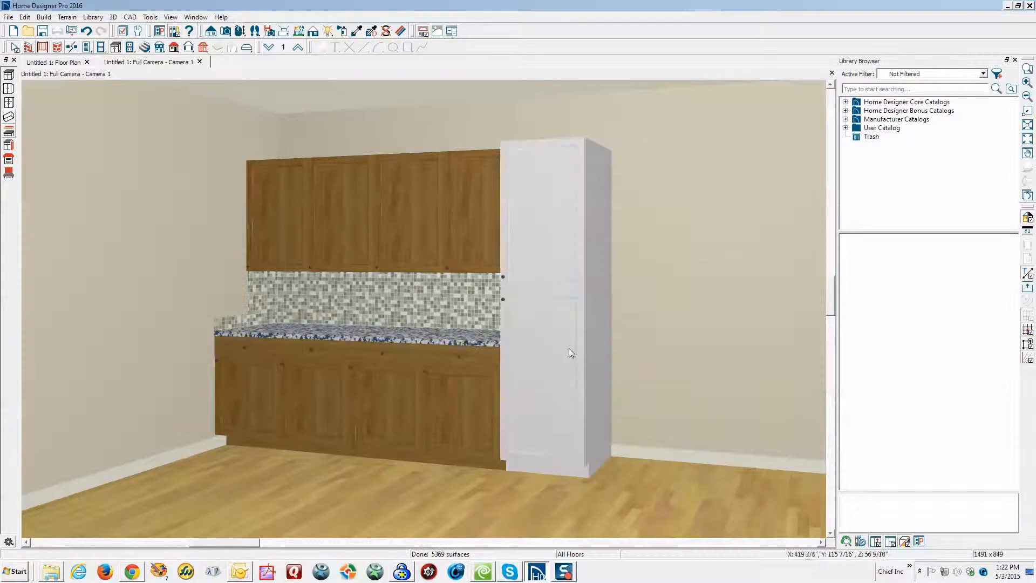
{"action": "left_click", "coordinate": [570, 348]}
{"action": "left_click_drag", "start_coordinate": [594, 367], "coordinate": [626, 359]}
{"action": "key", "text": "Escape"}
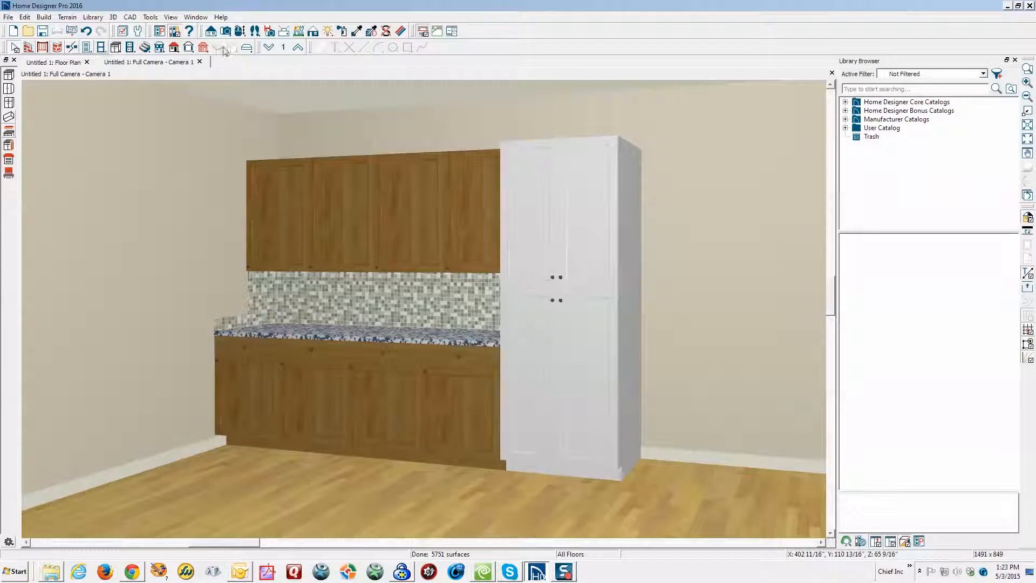
Step: Sample Maple 3 and paint the full height cabinet's door panels, frames, body and toe kick in component mode
{"action": "left_click", "coordinate": [356, 31]}
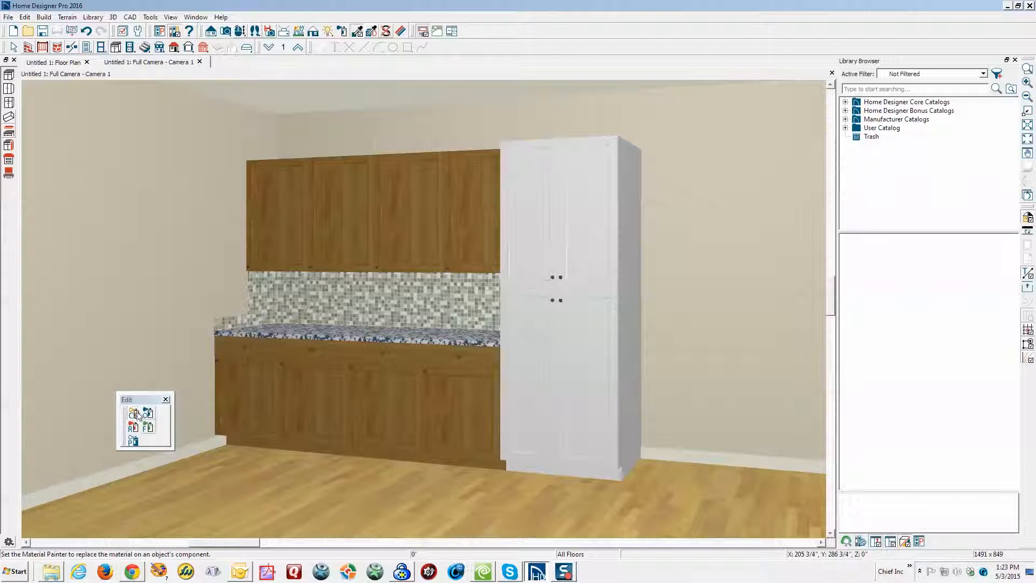
{"action": "left_click", "coordinate": [135, 414]}
{"action": "left_click", "coordinate": [540, 357]}
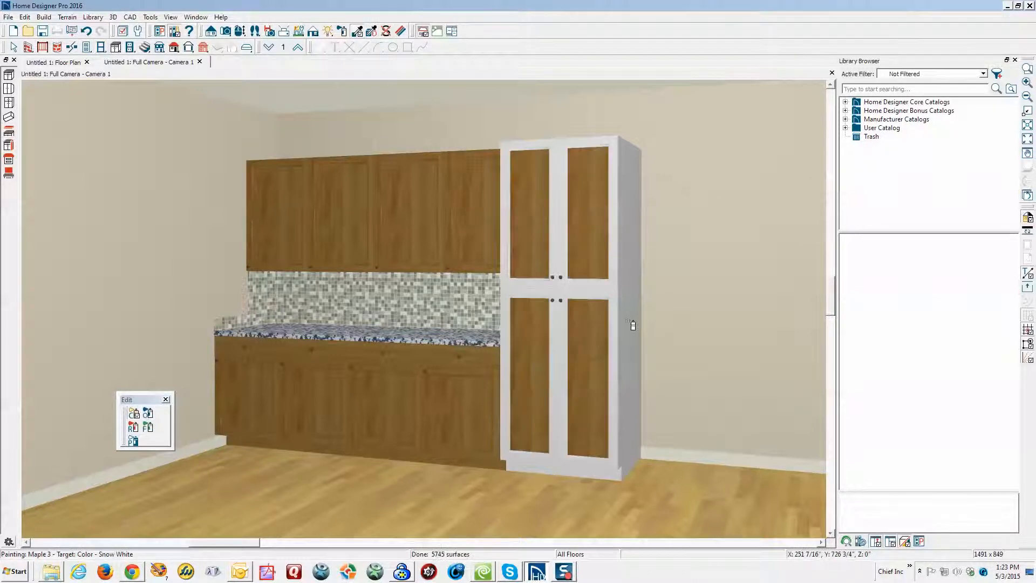
{"action": "left_click", "coordinate": [622, 337]}
{"action": "left_click", "coordinate": [604, 295]}
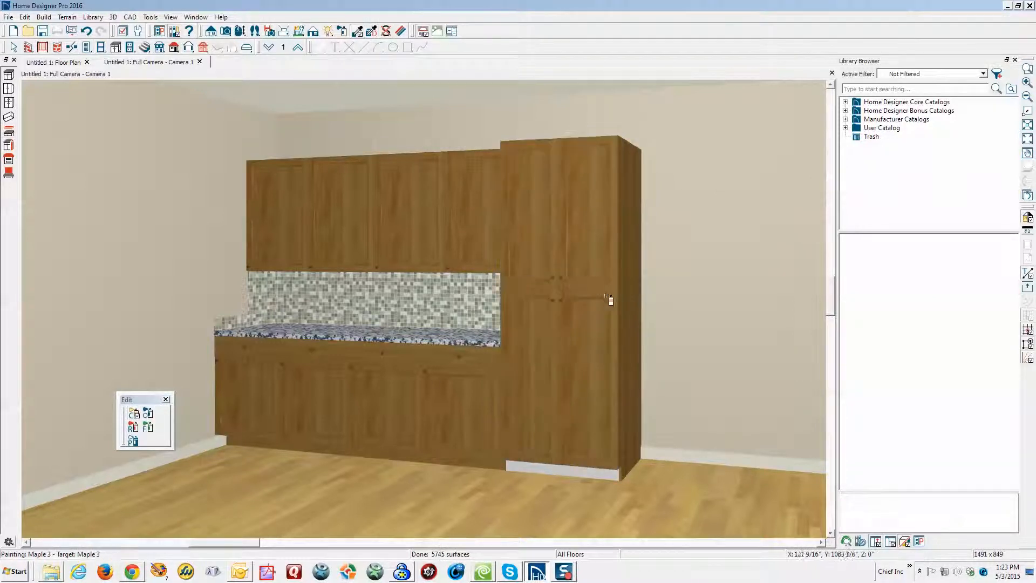
{"action": "left_click", "coordinate": [585, 475]}
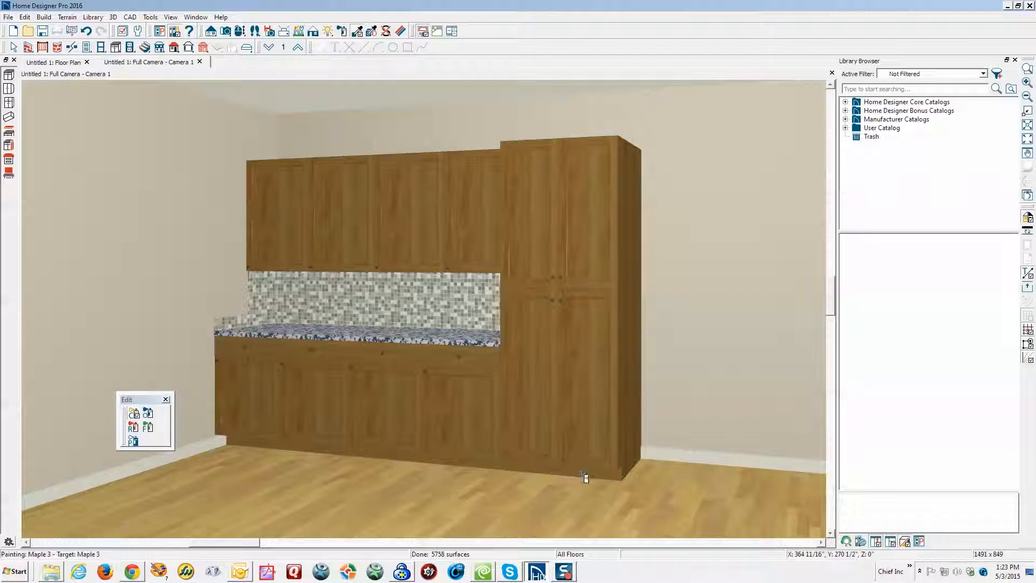
{"action": "key", "text": "Escape"}
Step: Assign the Maple 3 material already used in the plan to the full height cabinet's shelves
{"action": "right_click", "coordinate": [574, 390]}
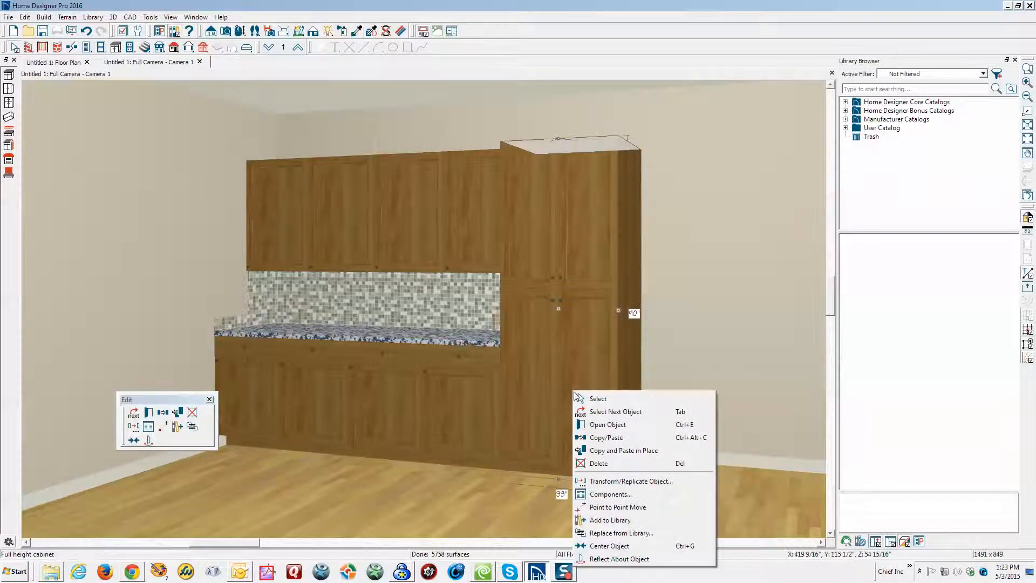
{"action": "left_click", "coordinate": [597, 427]}
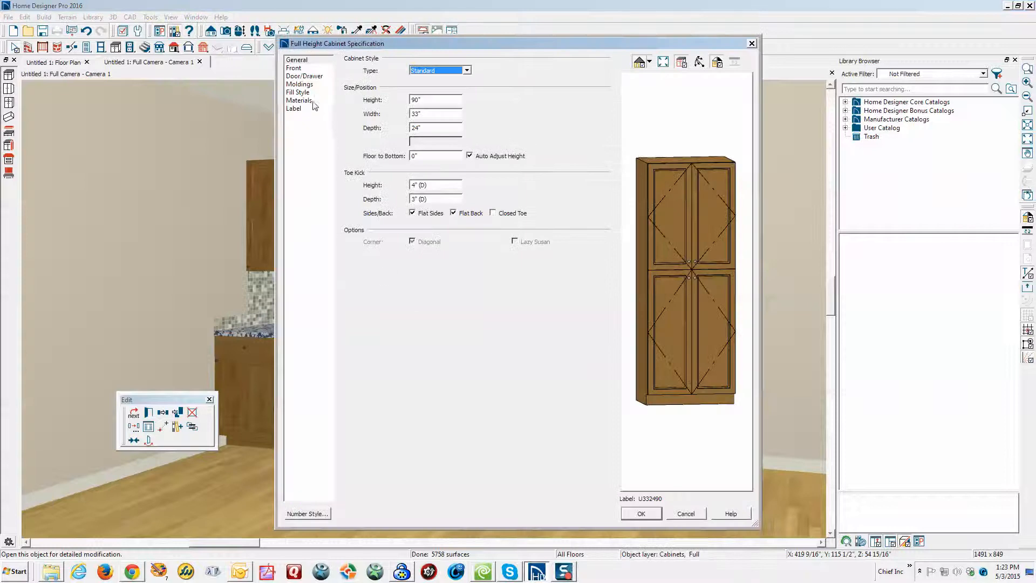
{"action": "left_click", "coordinate": [299, 100]}
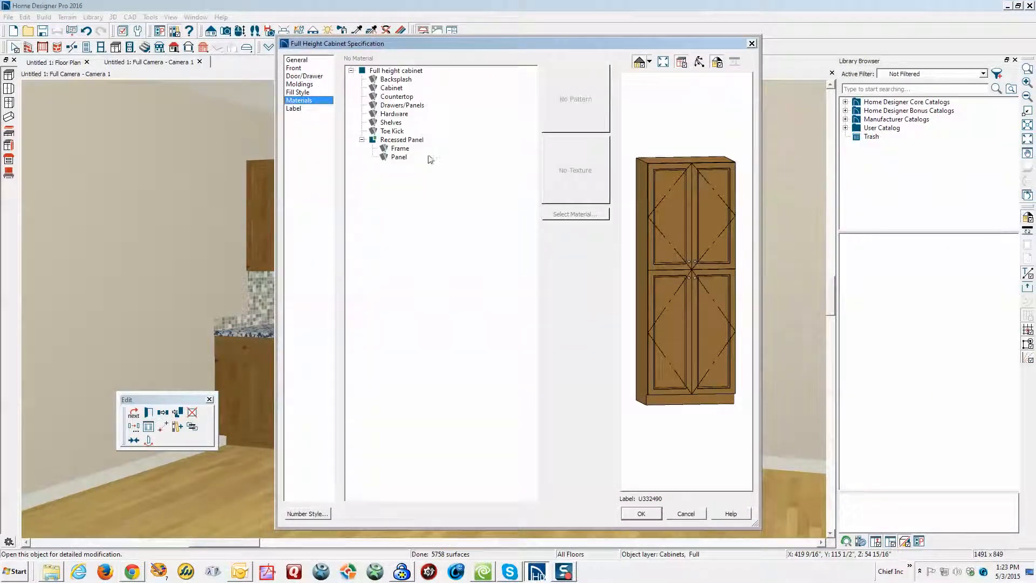
{"action": "left_click", "coordinate": [395, 123]}
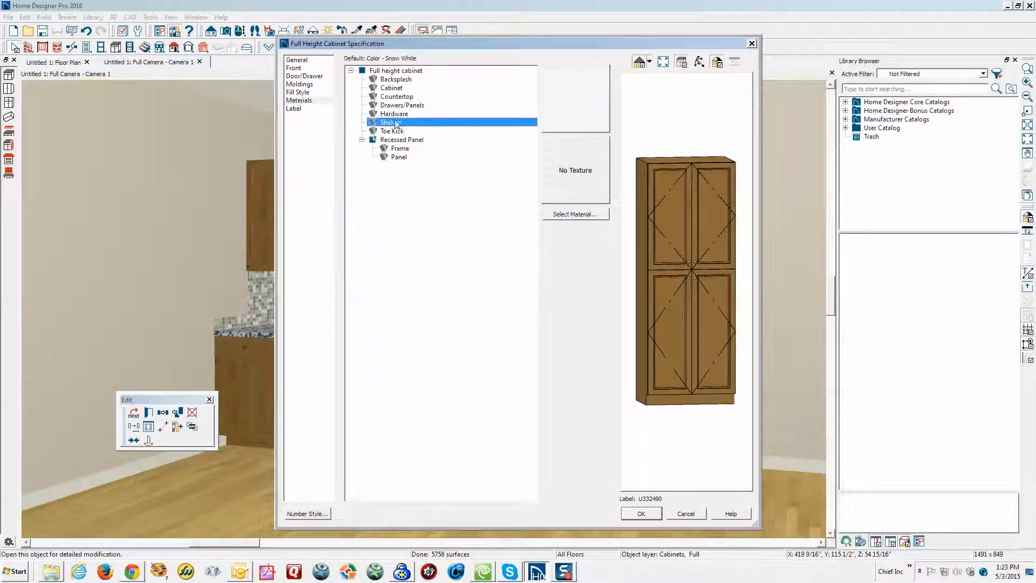
{"action": "left_click", "coordinate": [572, 216]}
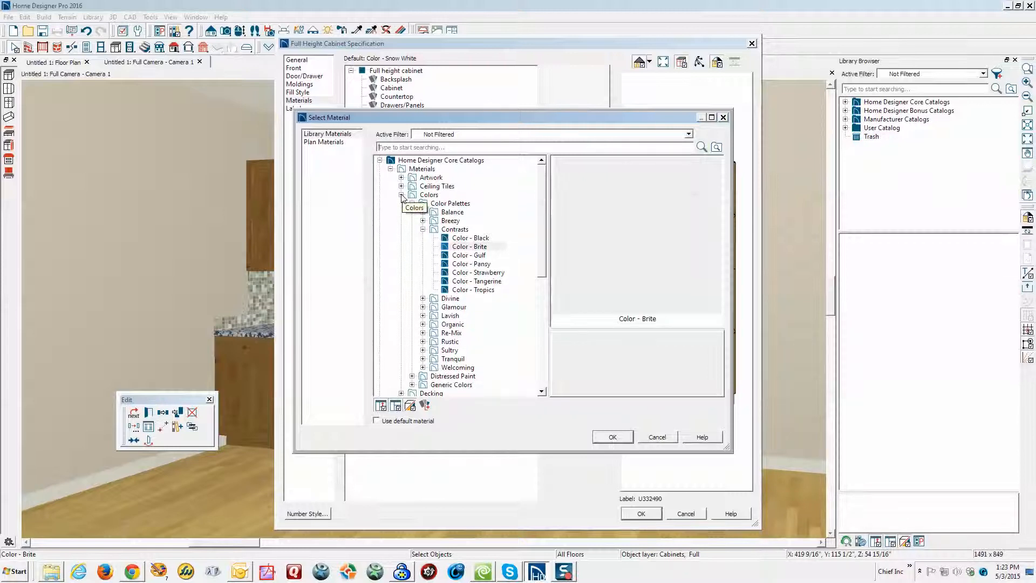
{"action": "left_click", "coordinate": [401, 195]}
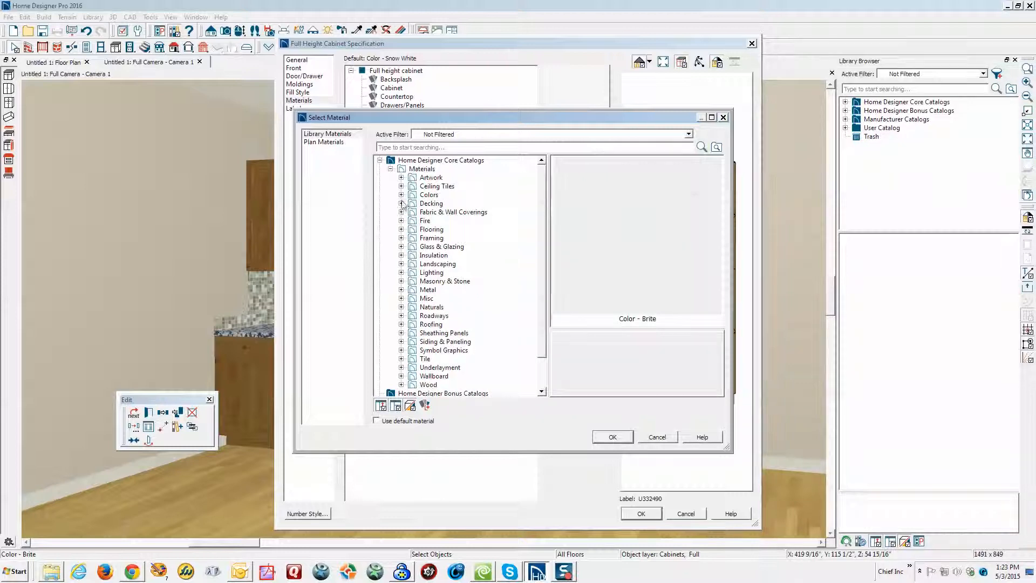
{"action": "left_click", "coordinate": [324, 142]}
{"action": "left_click", "coordinate": [390, 215]}
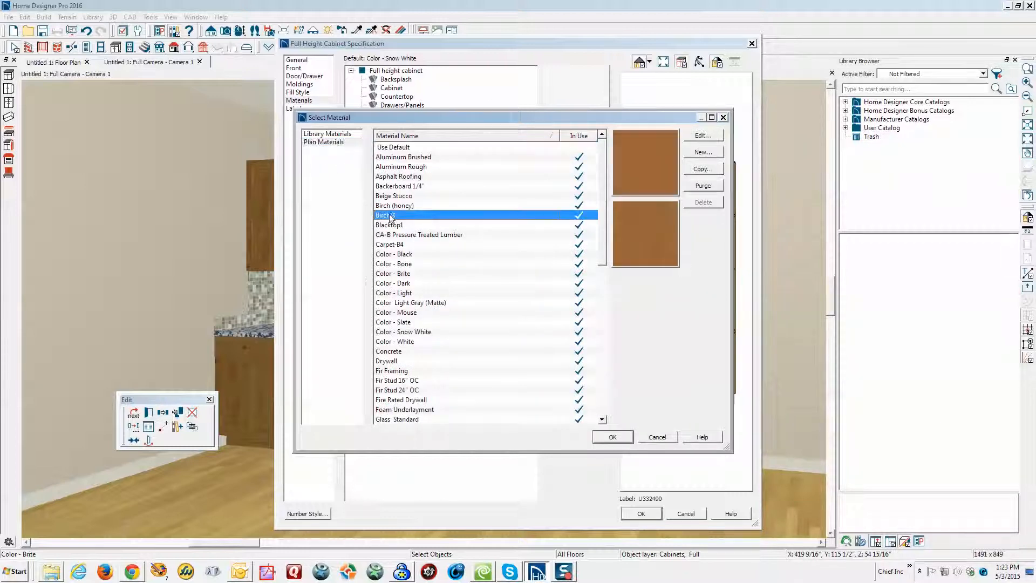
{"action": "key", "text": "m"}
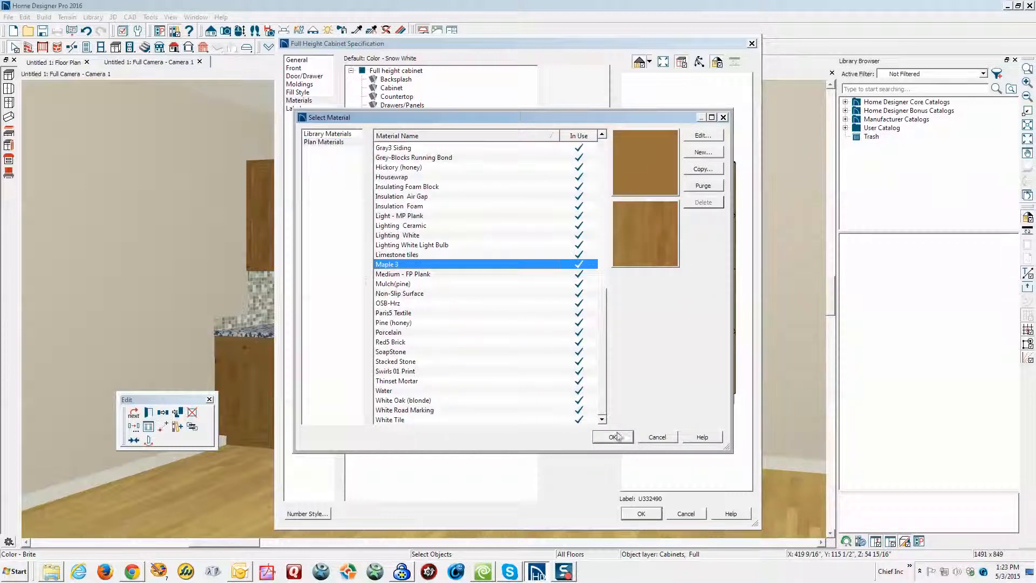
{"action": "left_click", "coordinate": [614, 437]}
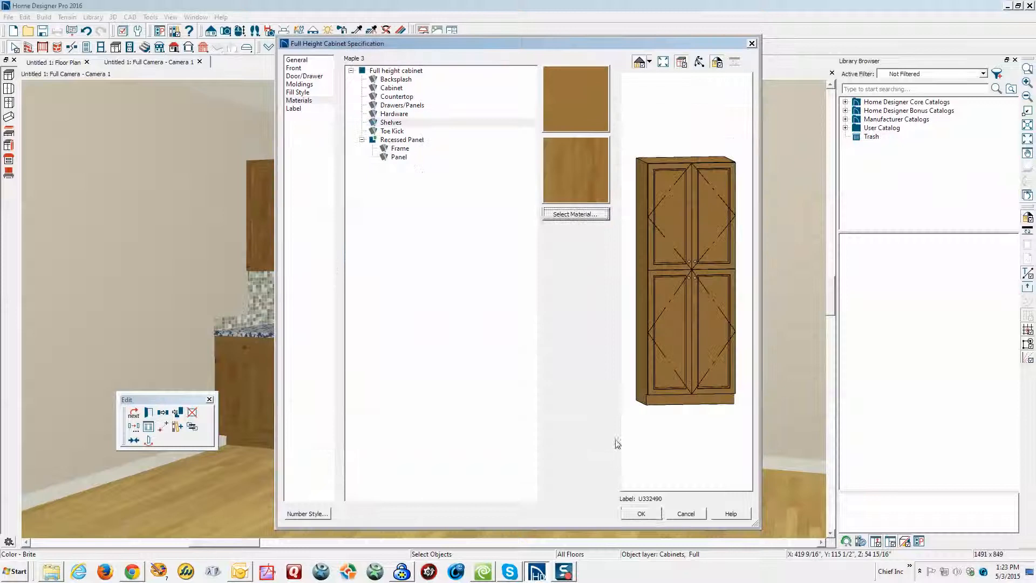
{"action": "left_click", "coordinate": [639, 514]}
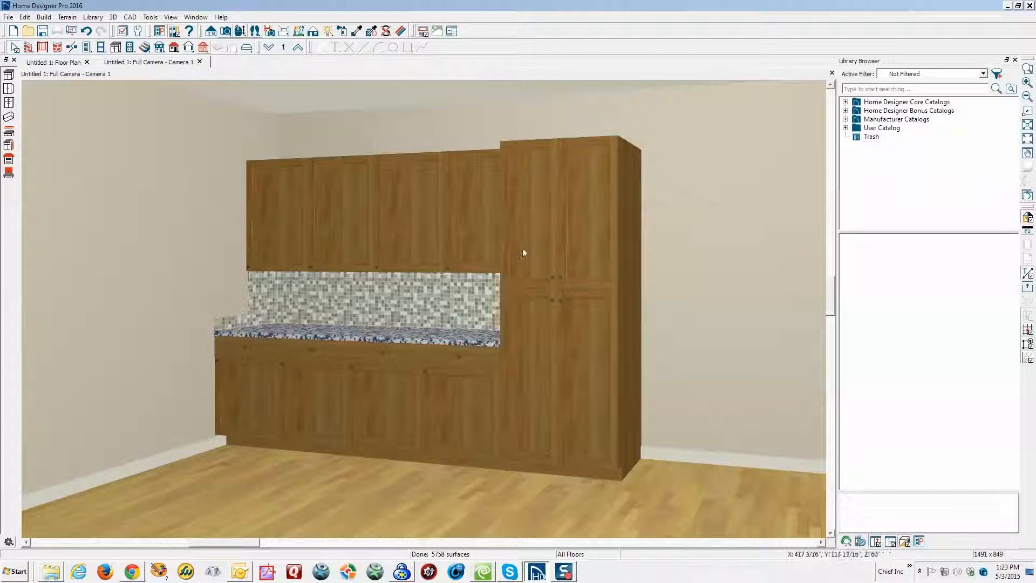
Step: Set the full height cabinet's door style to the framed rectangular Glass Panel door from the library
{"action": "right_click", "coordinate": [562, 239]}
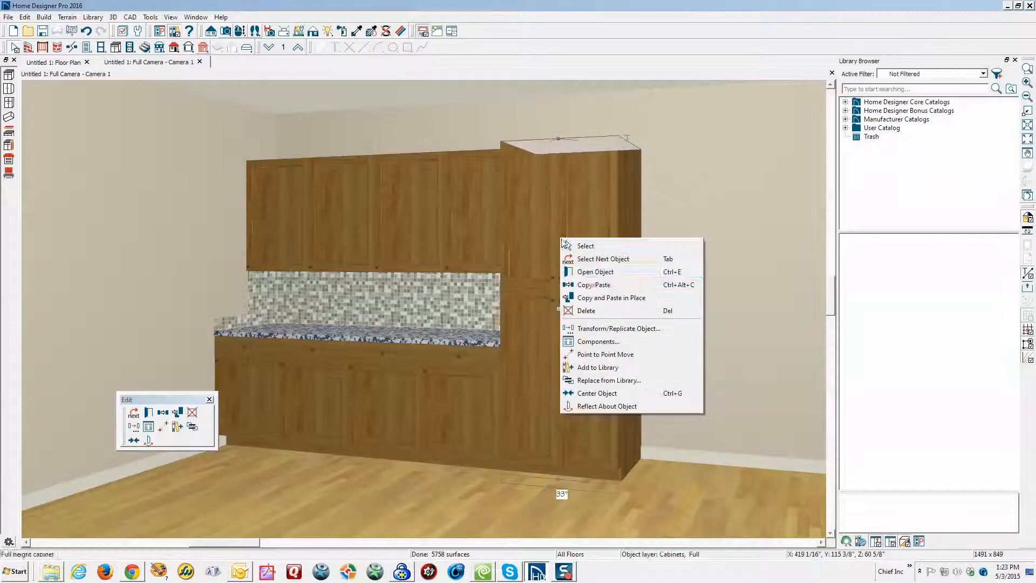
{"action": "left_click", "coordinate": [600, 272]}
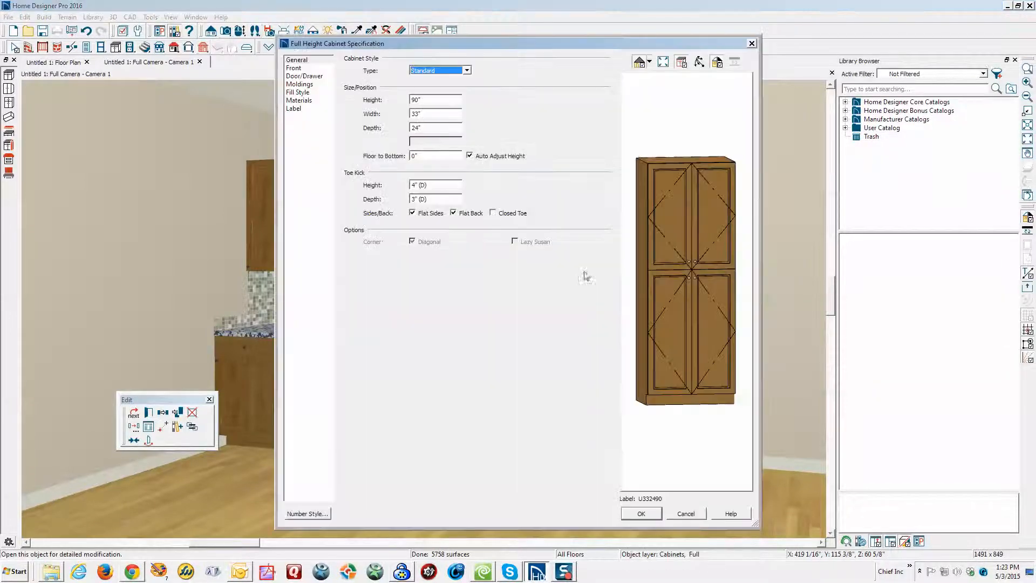
{"action": "left_click", "coordinate": [296, 68]}
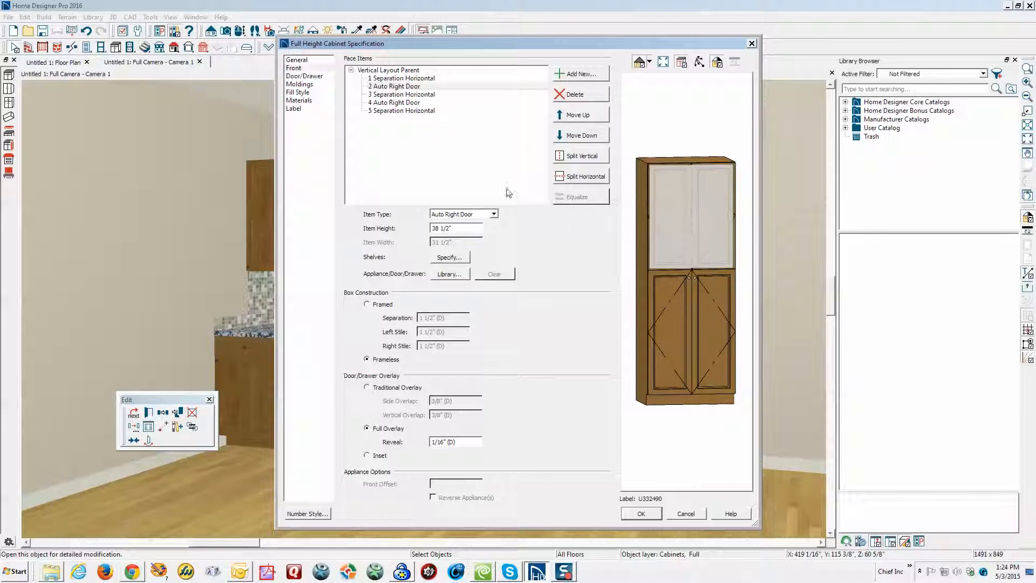
{"action": "left_click", "coordinate": [308, 76]}
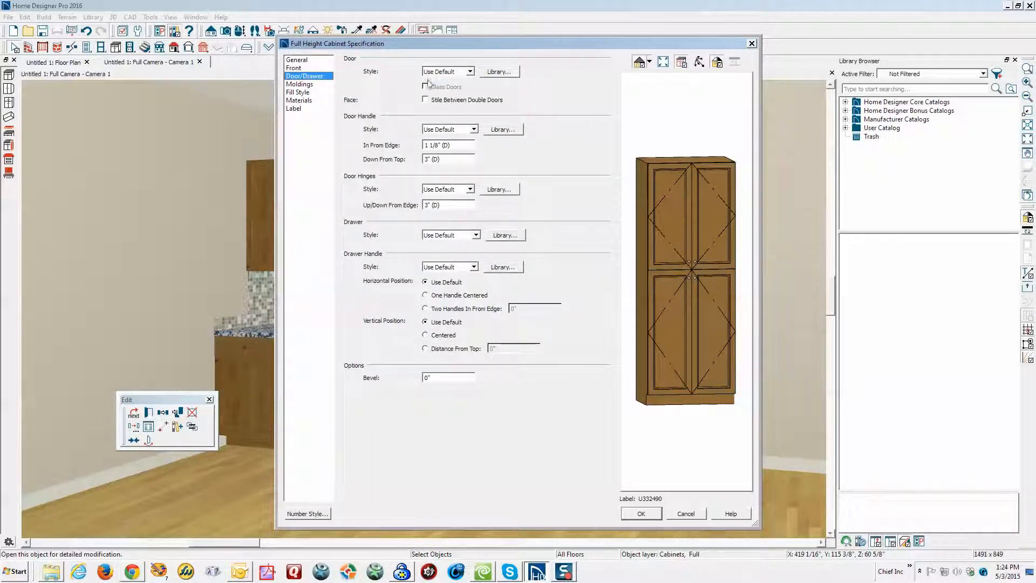
{"action": "left_click", "coordinate": [663, 206]}
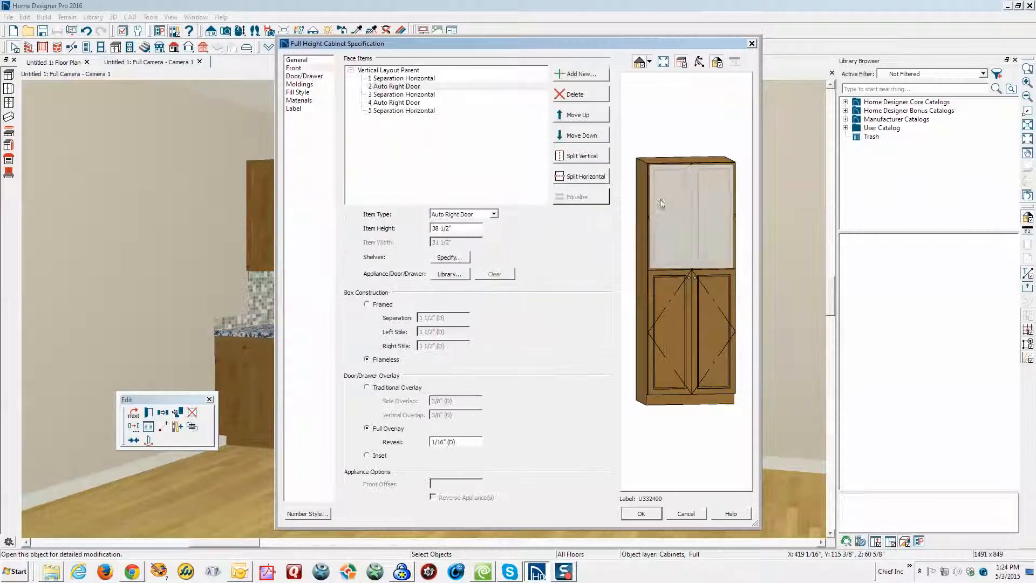
{"action": "left_click", "coordinate": [307, 76]}
{"action": "left_click", "coordinate": [500, 71]}
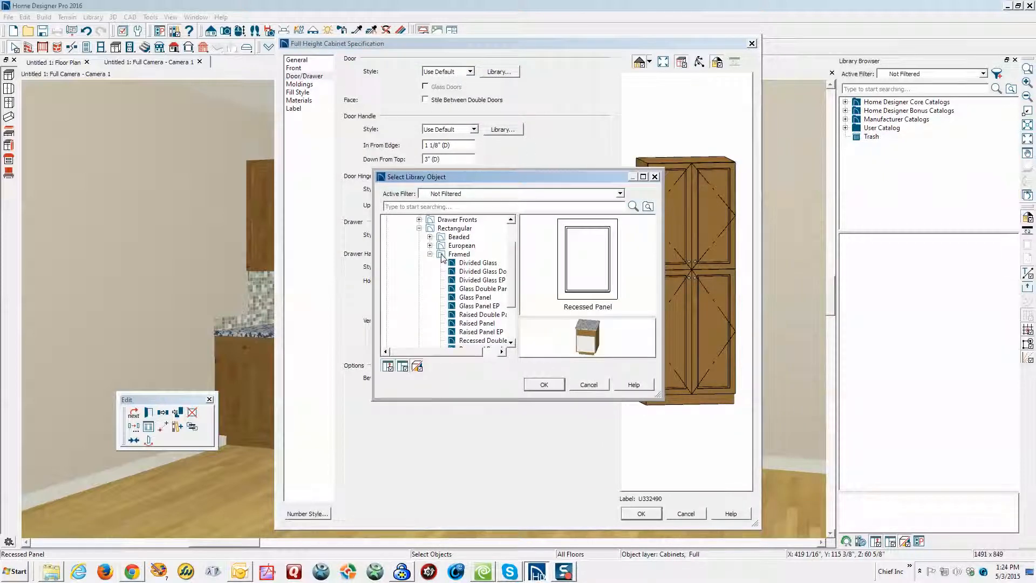
{"action": "left_click", "coordinate": [443, 256]}
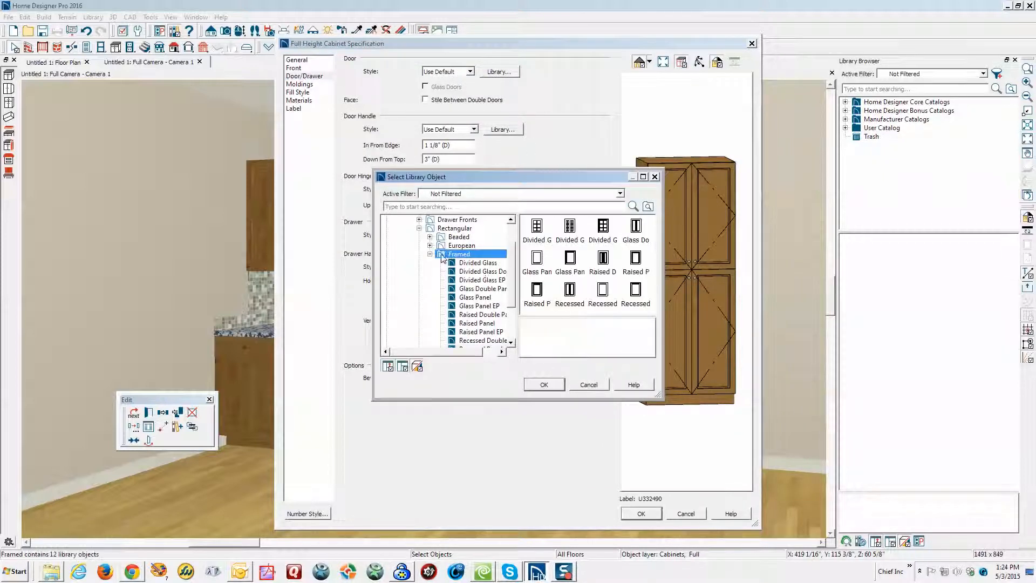
{"action": "left_click", "coordinate": [536, 259]}
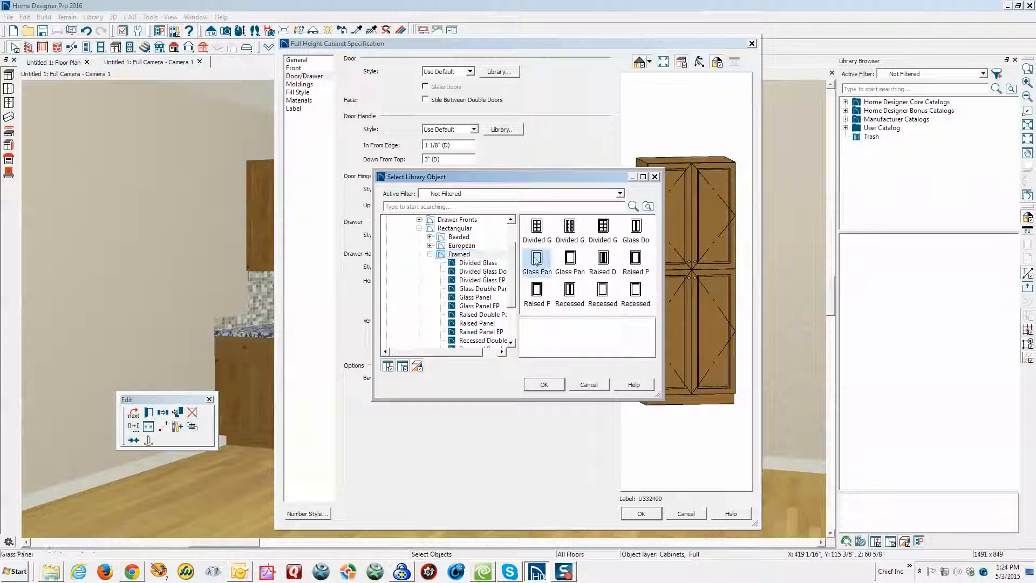
{"action": "left_click", "coordinate": [544, 384]}
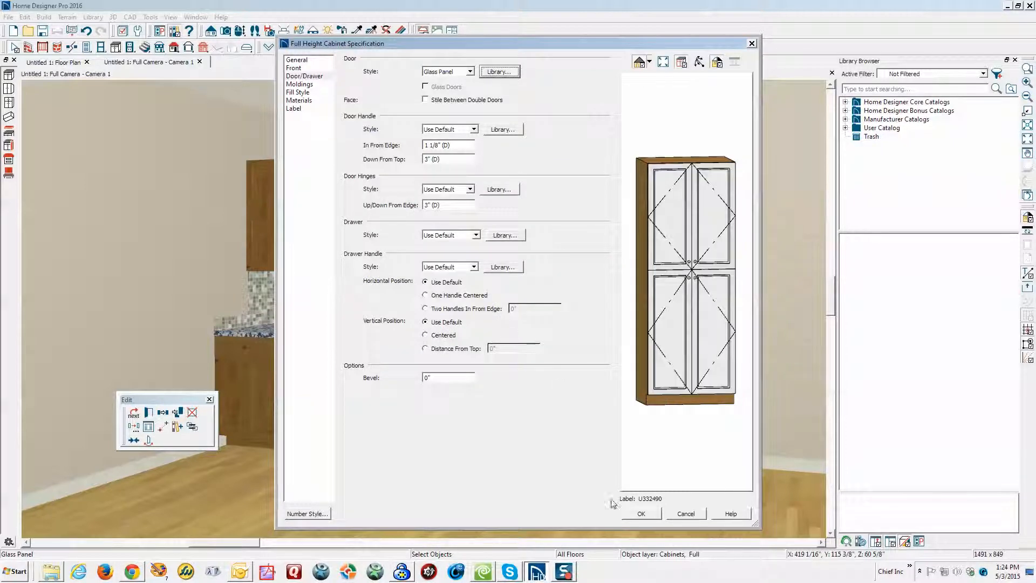
{"action": "left_click", "coordinate": [641, 513]}
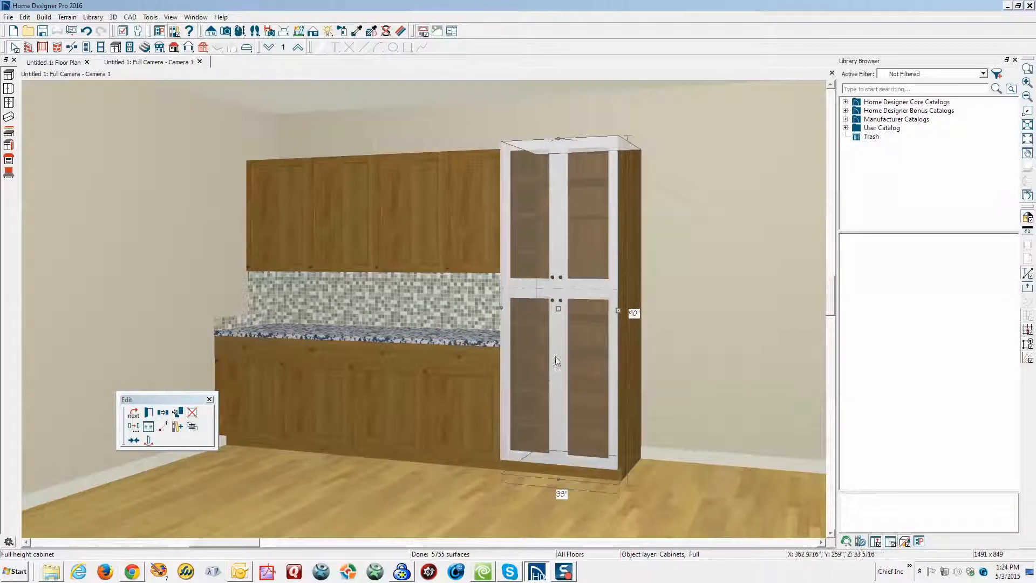
Step: Sample Maple 3 from the adjacent wall cabinet and paint the full height cabinet's glass door frames with it
{"action": "key", "text": "Escape"}
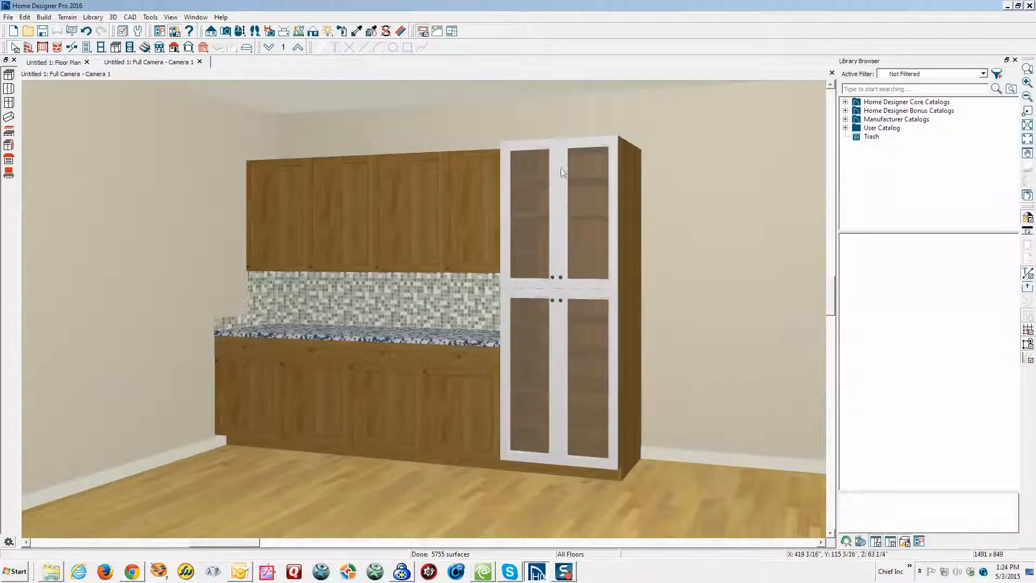
{"action": "left_click", "coordinate": [356, 31]}
{"action": "left_click", "coordinate": [475, 212]}
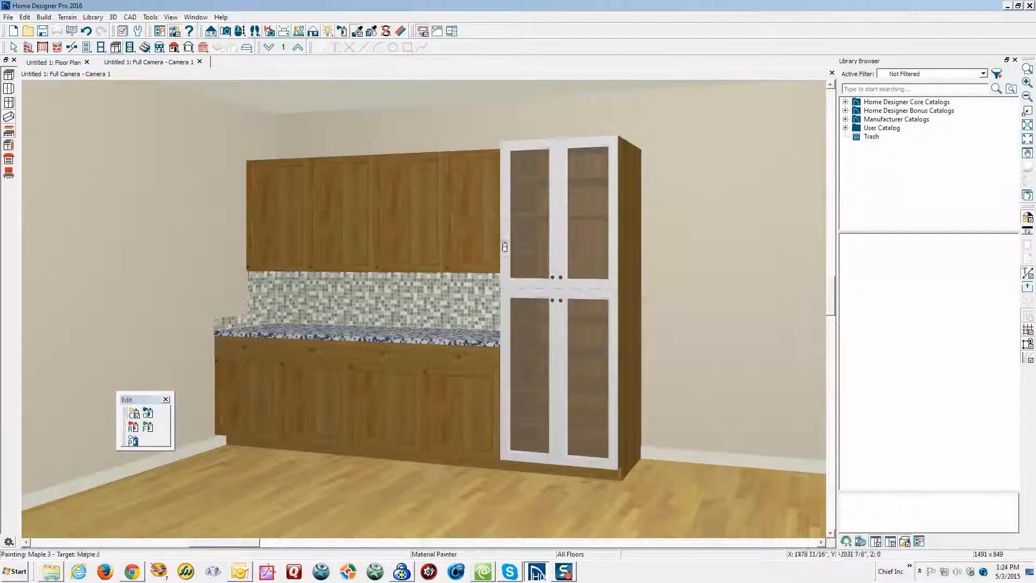
{"action": "left_click", "coordinate": [513, 256]}
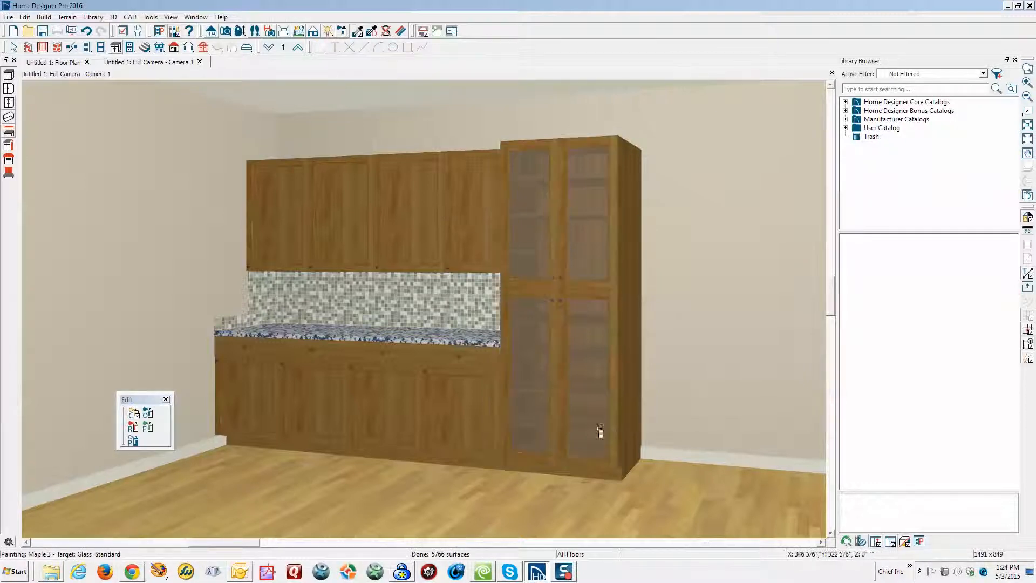
{"action": "key", "text": "Escape"}
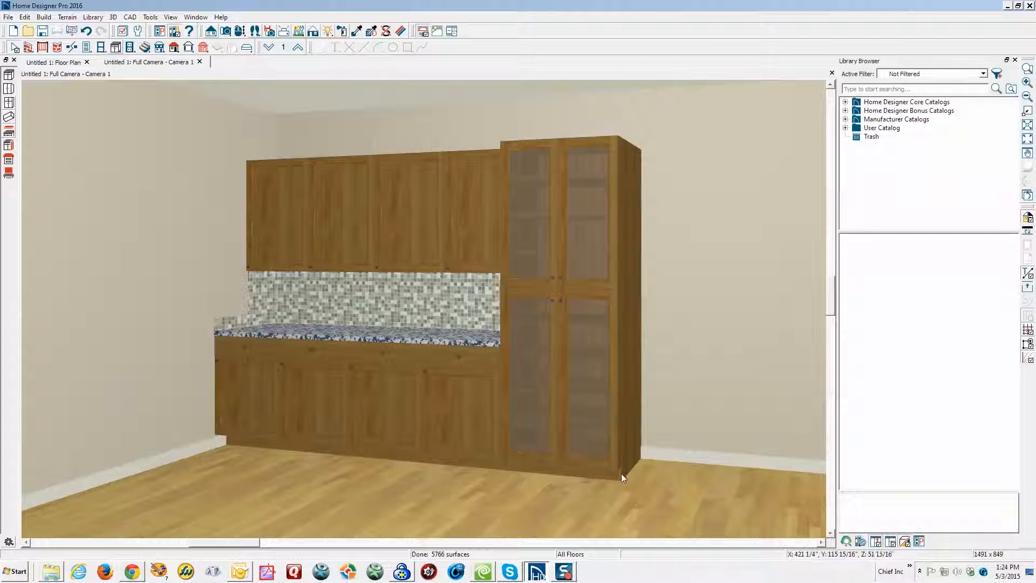